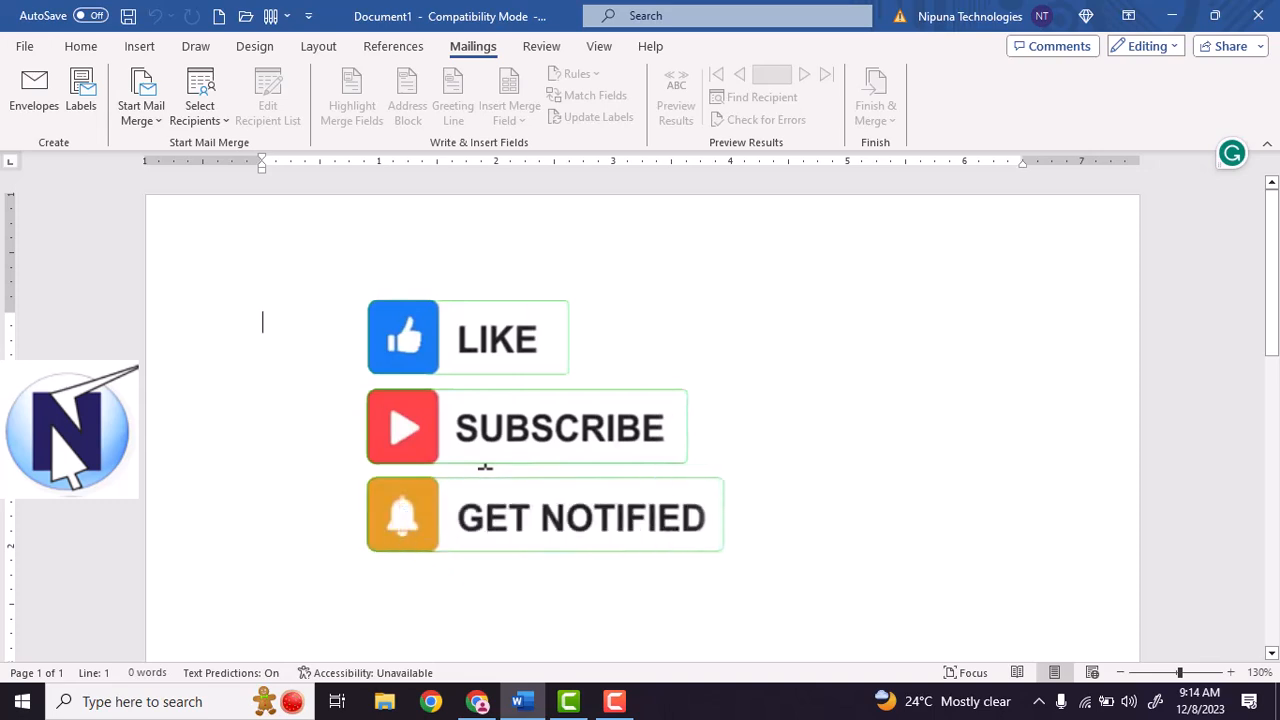
Browse the training institute's site and its course list in Chrome, then return to the blank Word document.
left_click(565, 702)
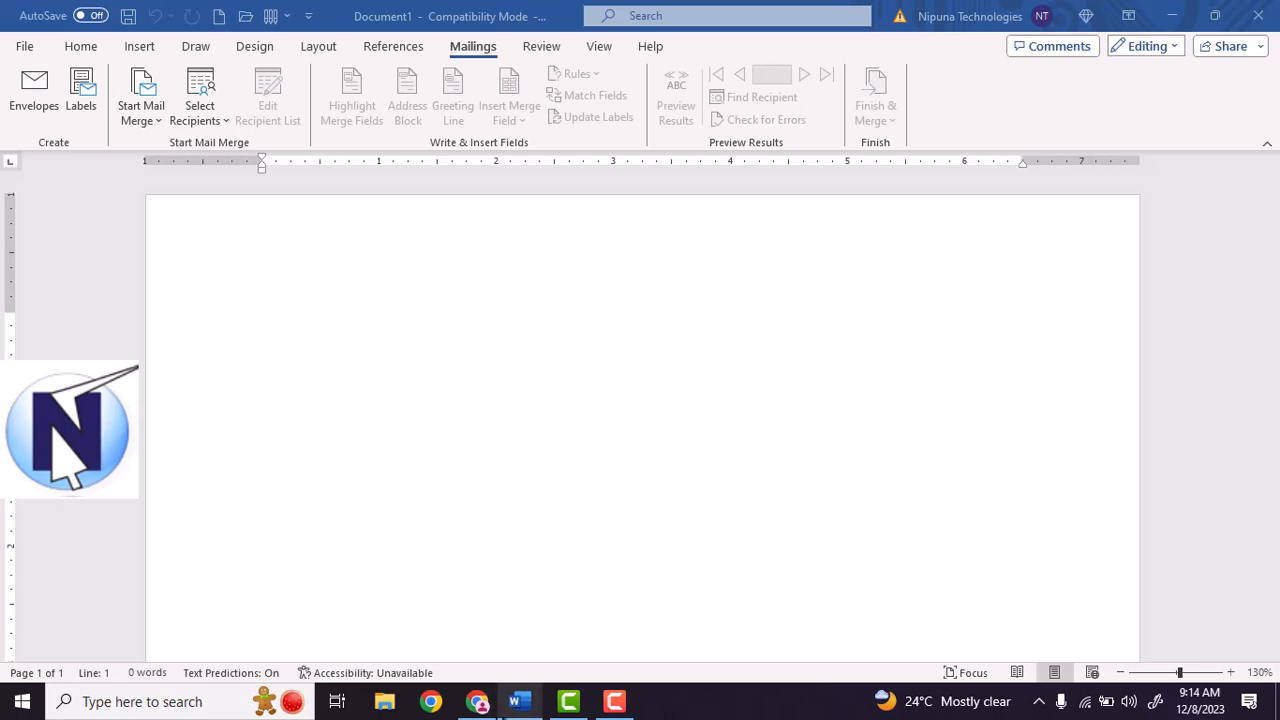
left_click(476, 701)
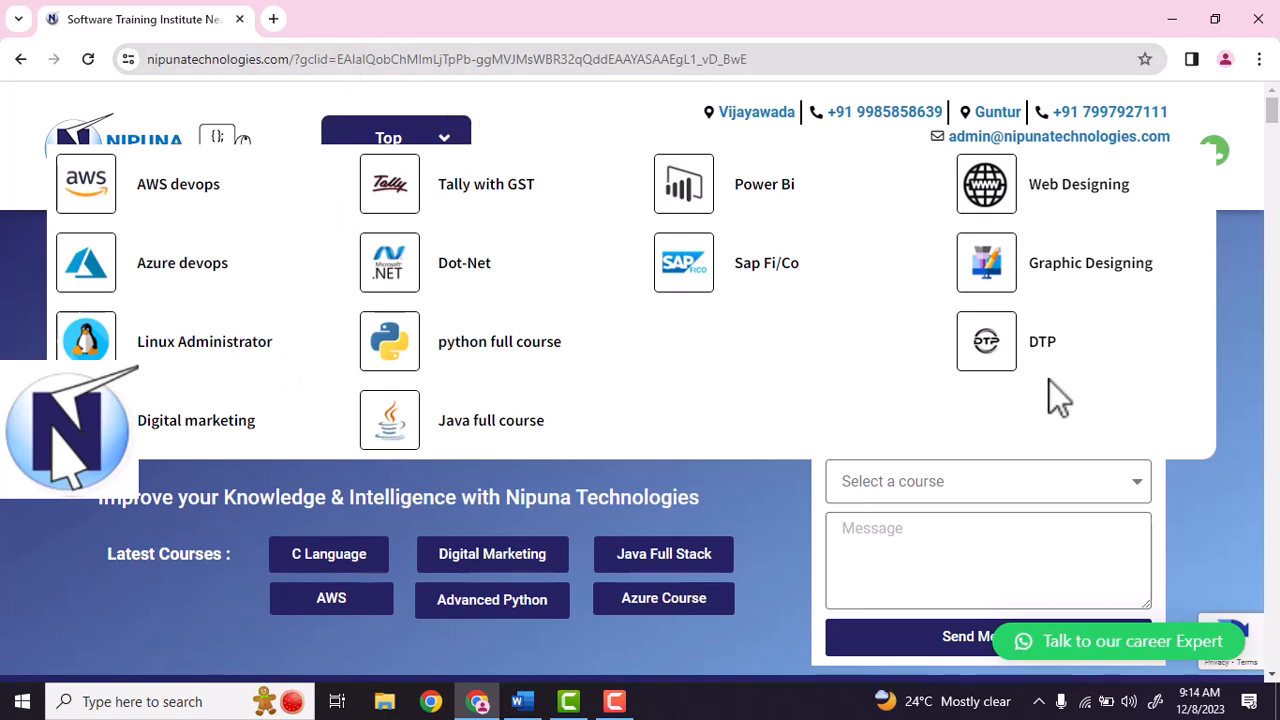
left_click(1023, 489)
left_click(1023, 489)
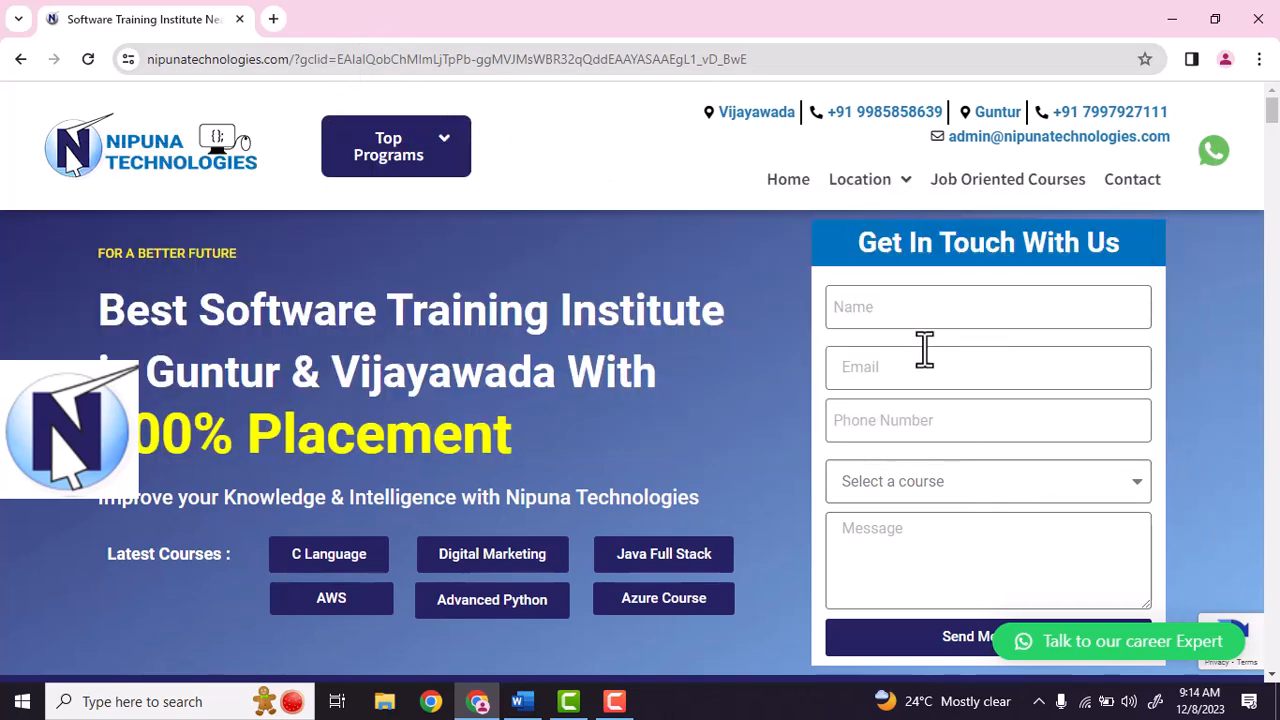
scroll(945, 506, "down", 1)
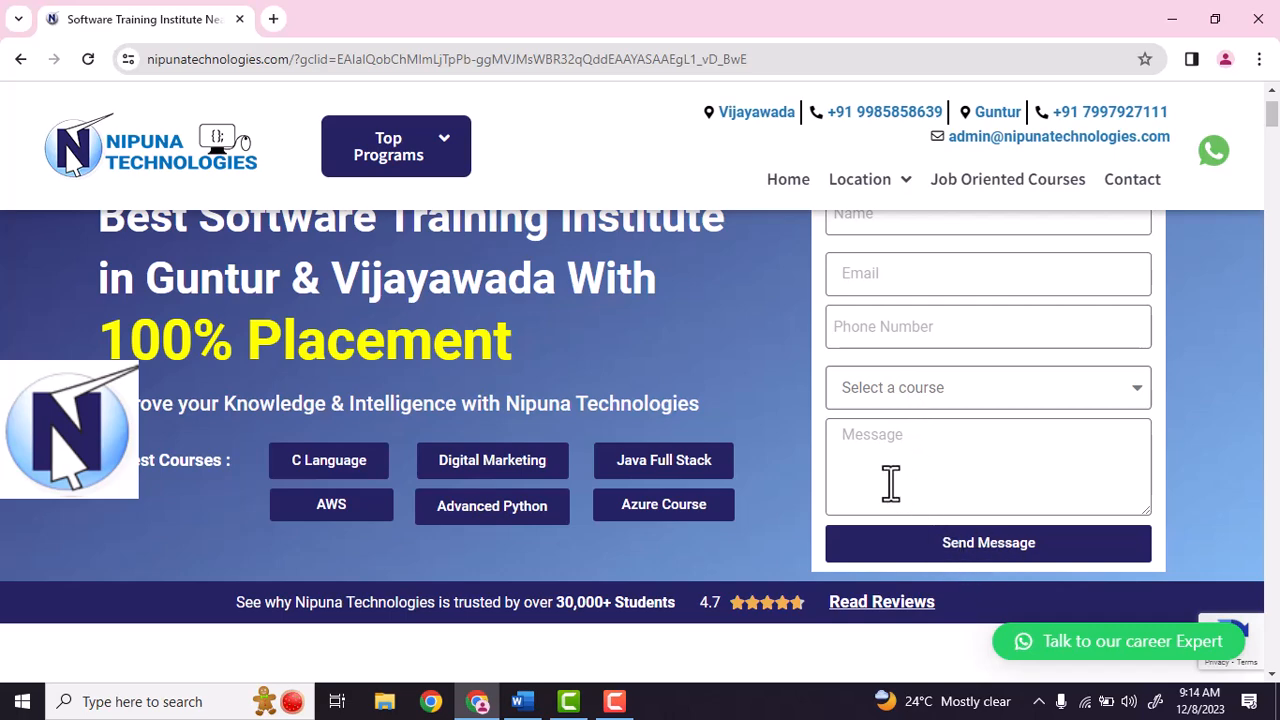
scroll(890, 484, "up", 1)
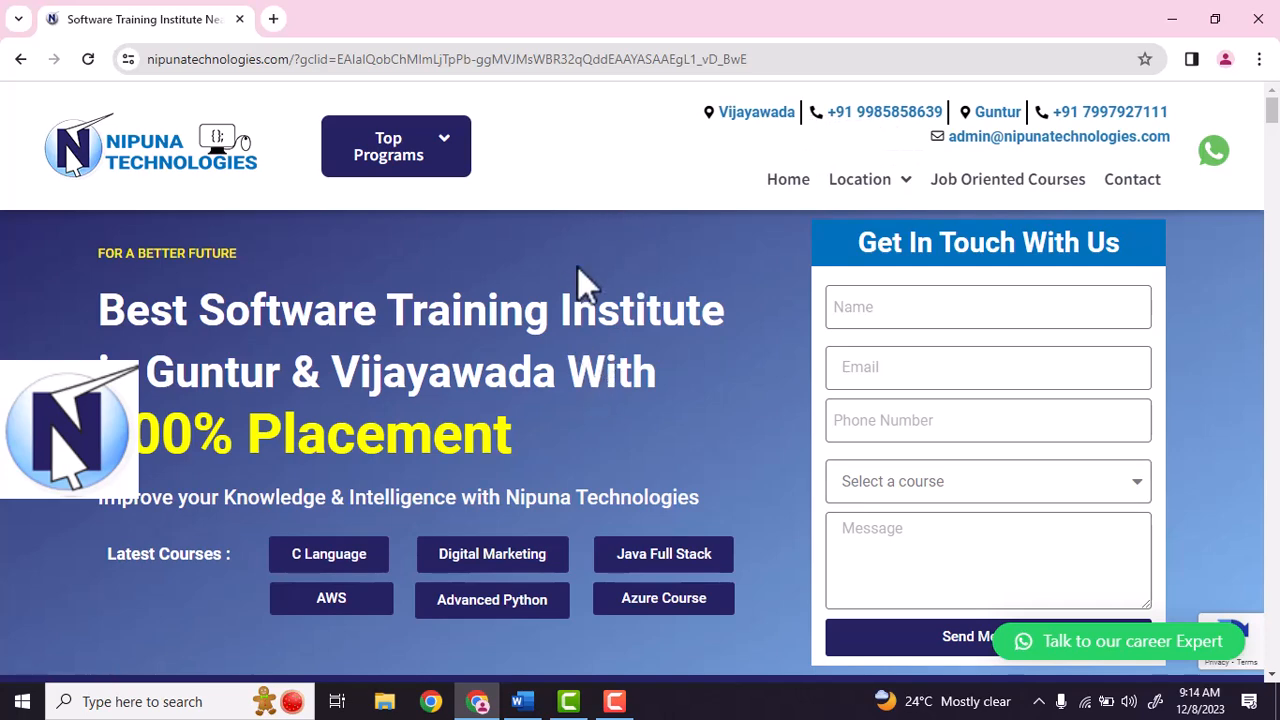
left_click(520, 701)
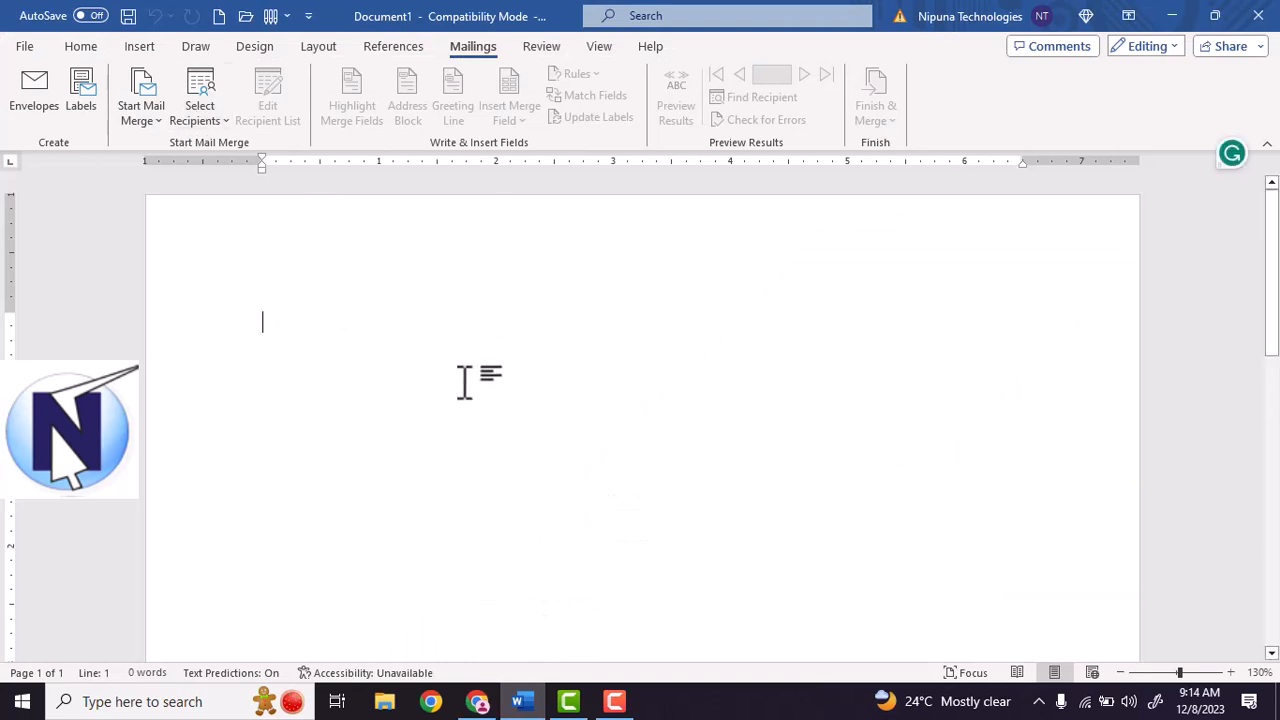
Type 'To' on the first line, then generate sample paragraphs with =rand().
type("T")
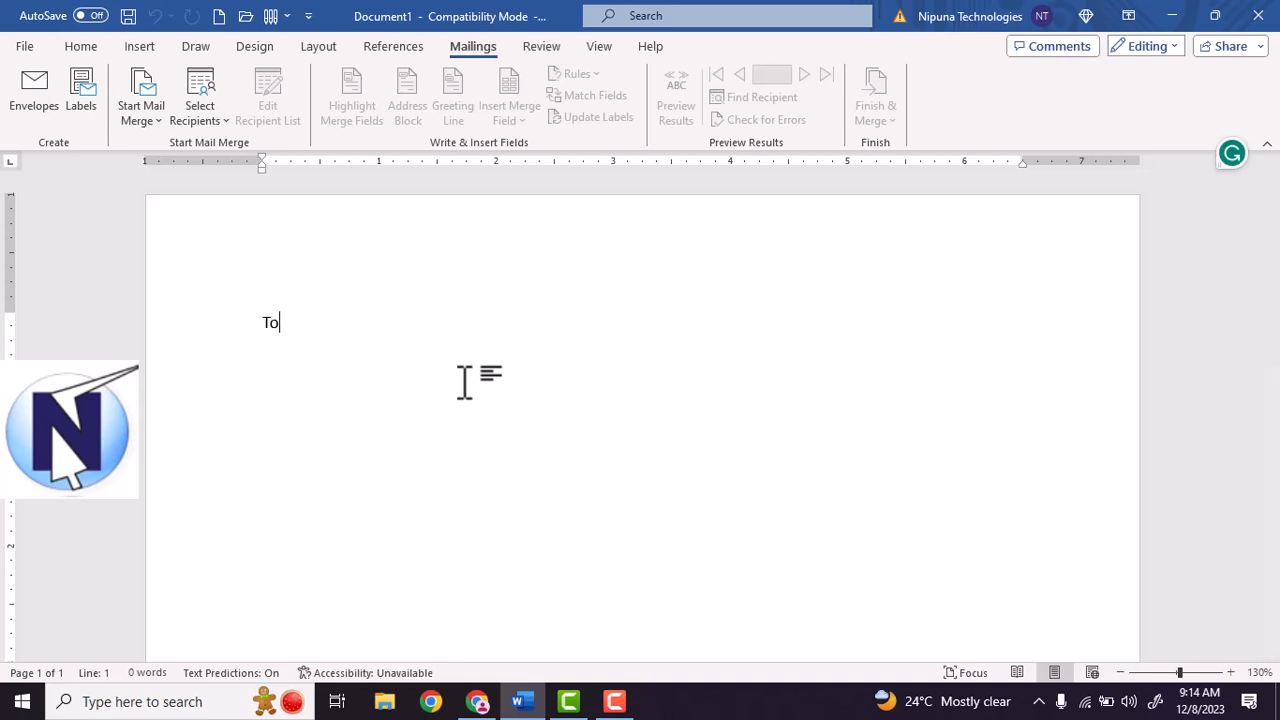
type("o")
key("Return")
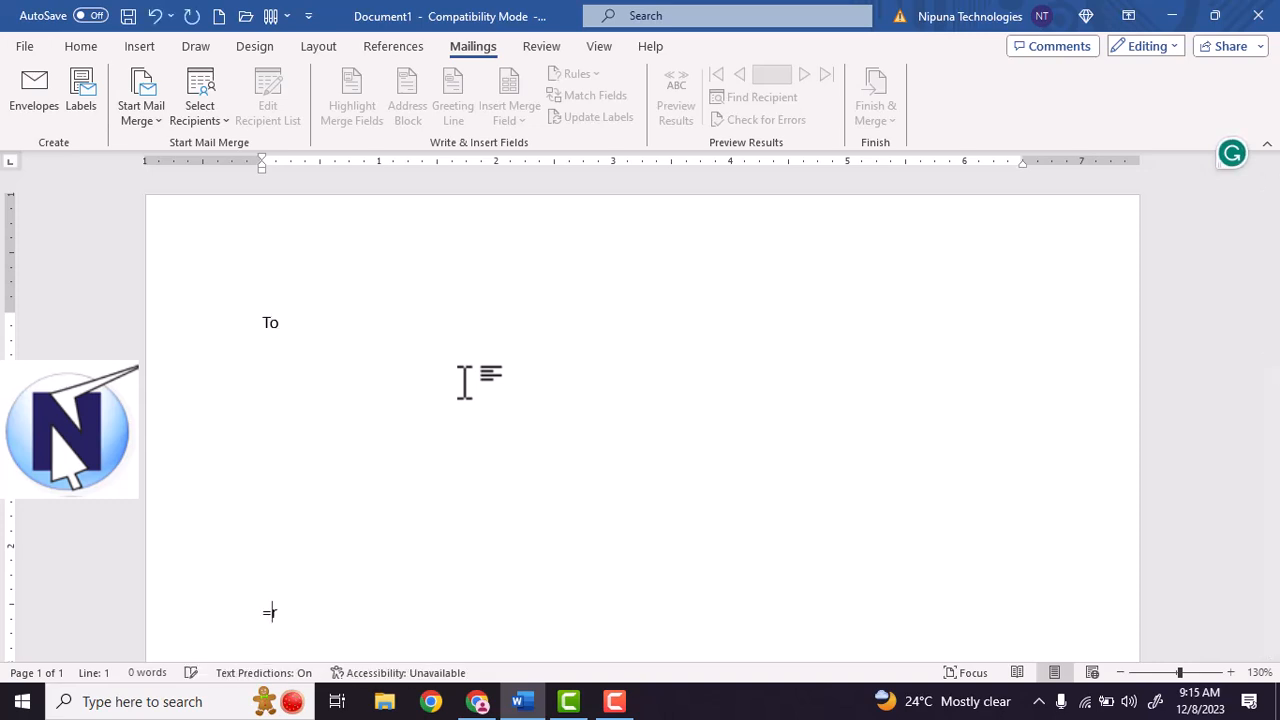
key("Return")
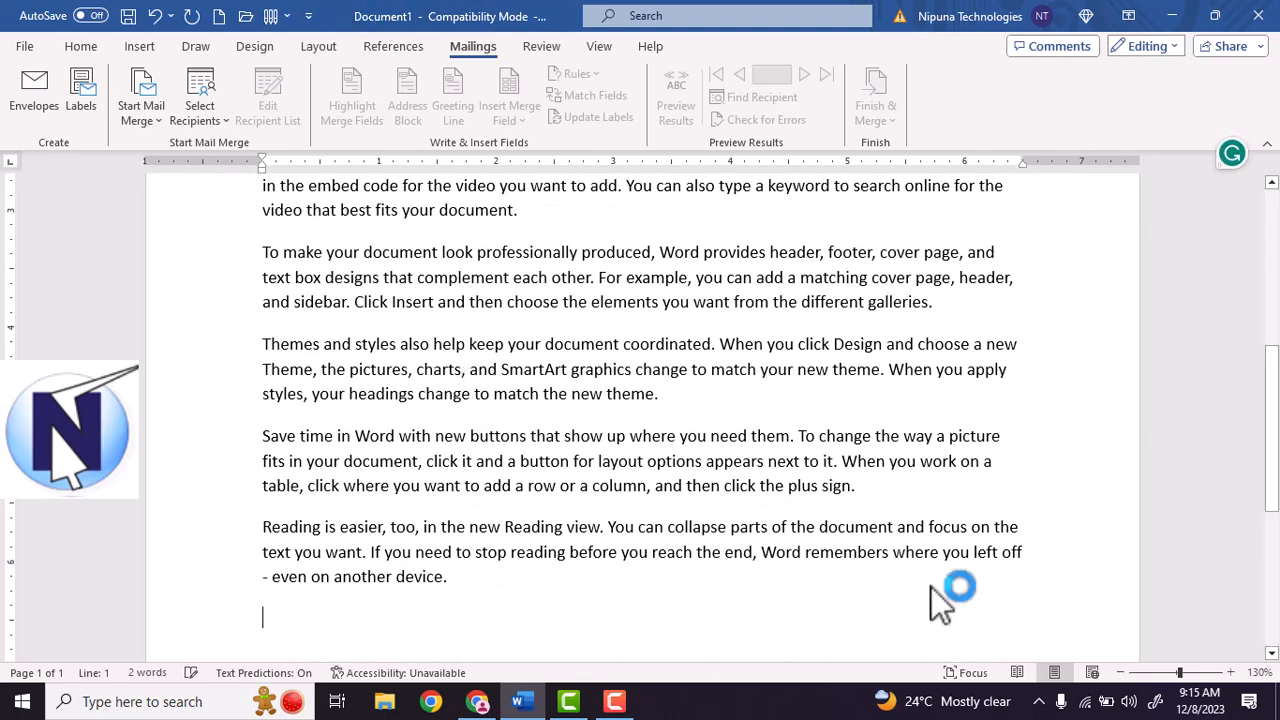
Select the generated sample paragraphs.
scroll(444, 566, "up", 1)
left_click(456, 585)
left_click_drag(477, 620, 323, 323)
left_click(298, 268)
left_click_drag(262, 220, 500, 634)
scroll(364, 418, "up", 4)
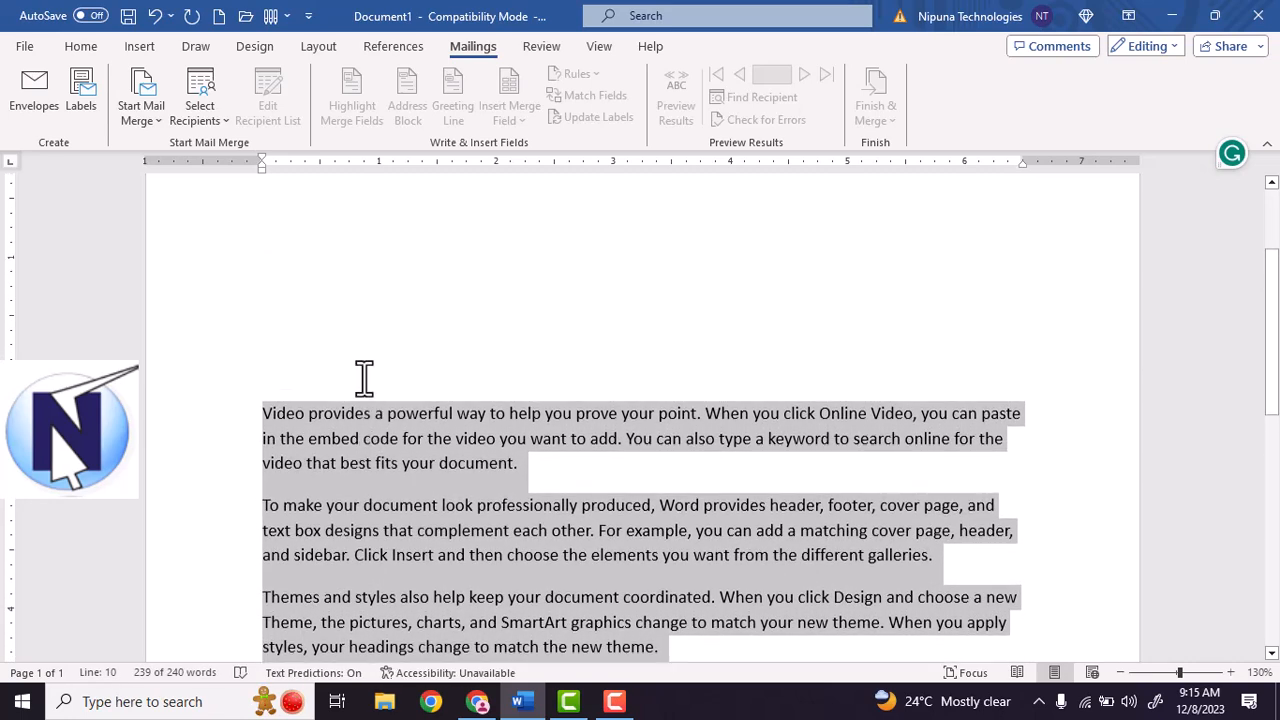
scroll(329, 306, "up", 3)
Place the cursor on the blank line under 'To' after reviewing the final paragraph.
left_click(284, 310)
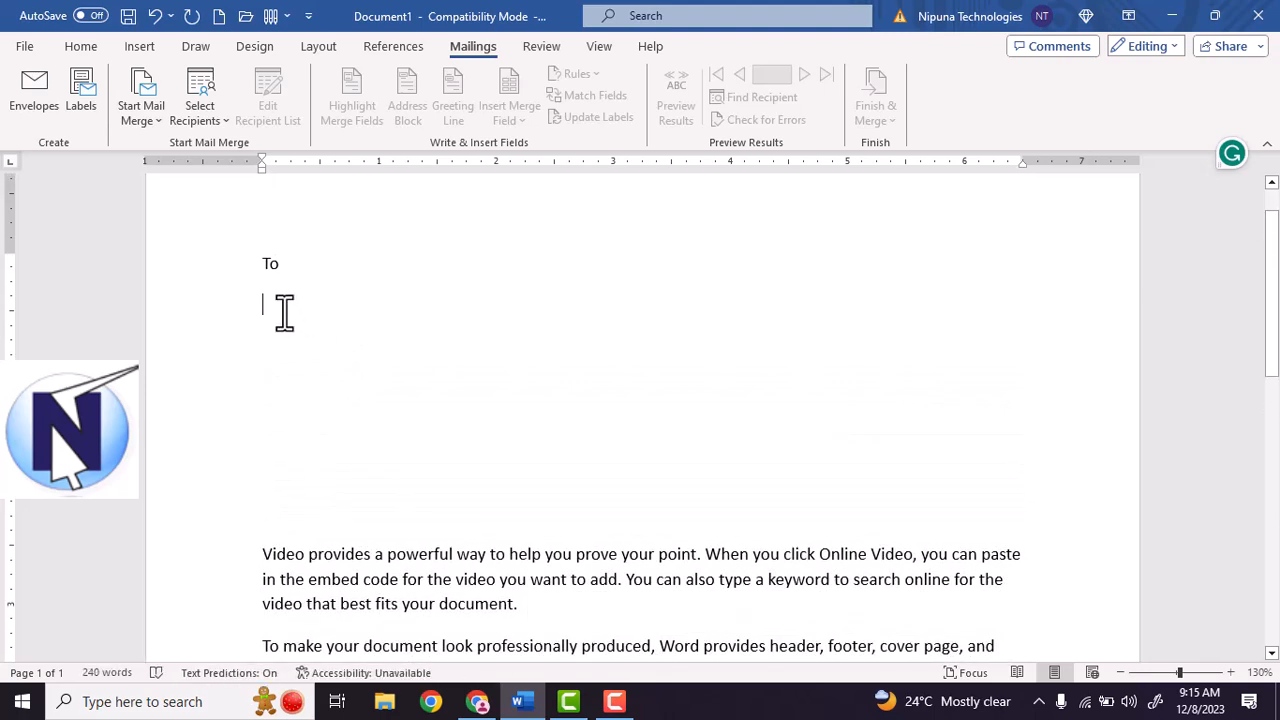
scroll(284, 313, "down", 5)
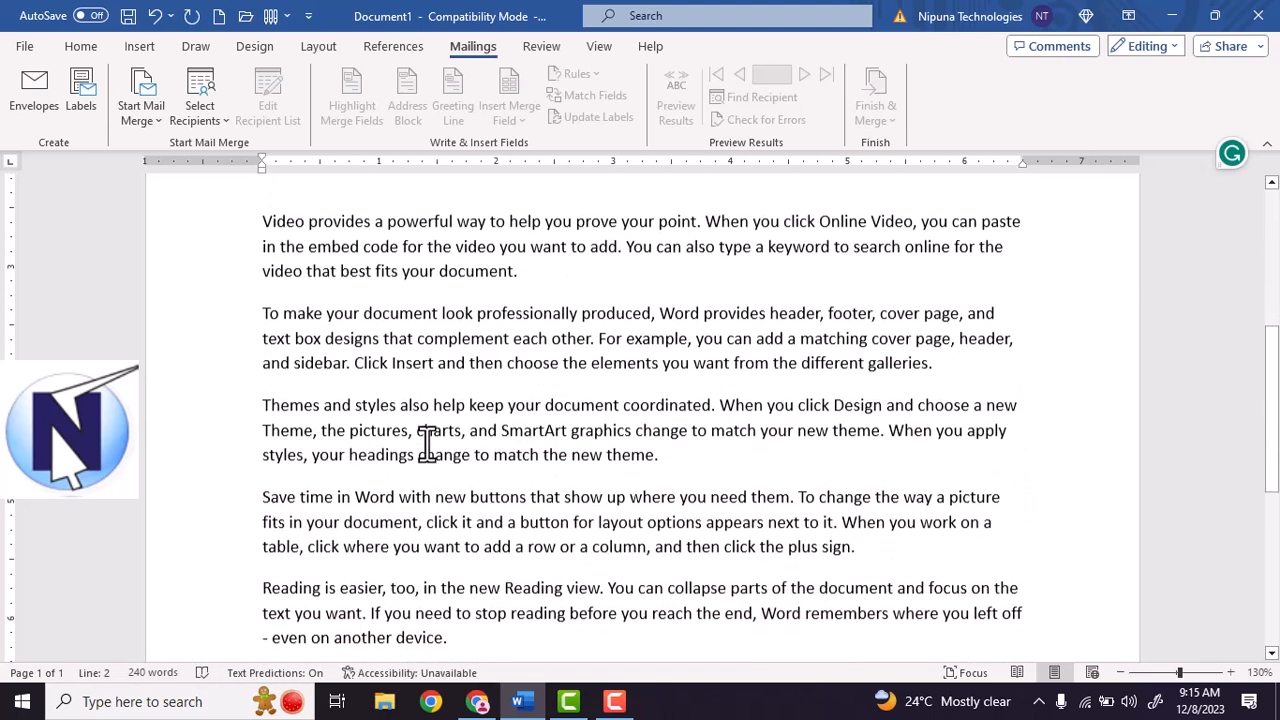
left_click_drag(477, 490, 357, 420)
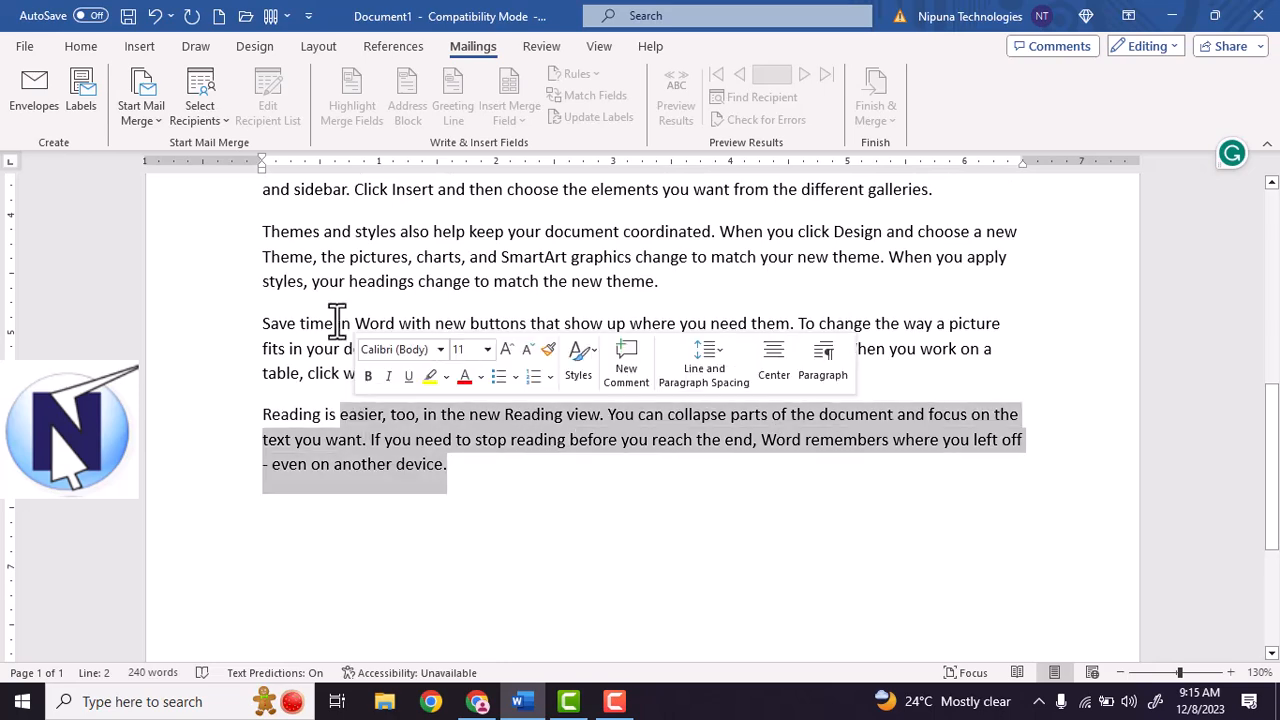
left_click(325, 281)
scroll(302, 332, "up", 3)
scroll(302, 332, "up", 5)
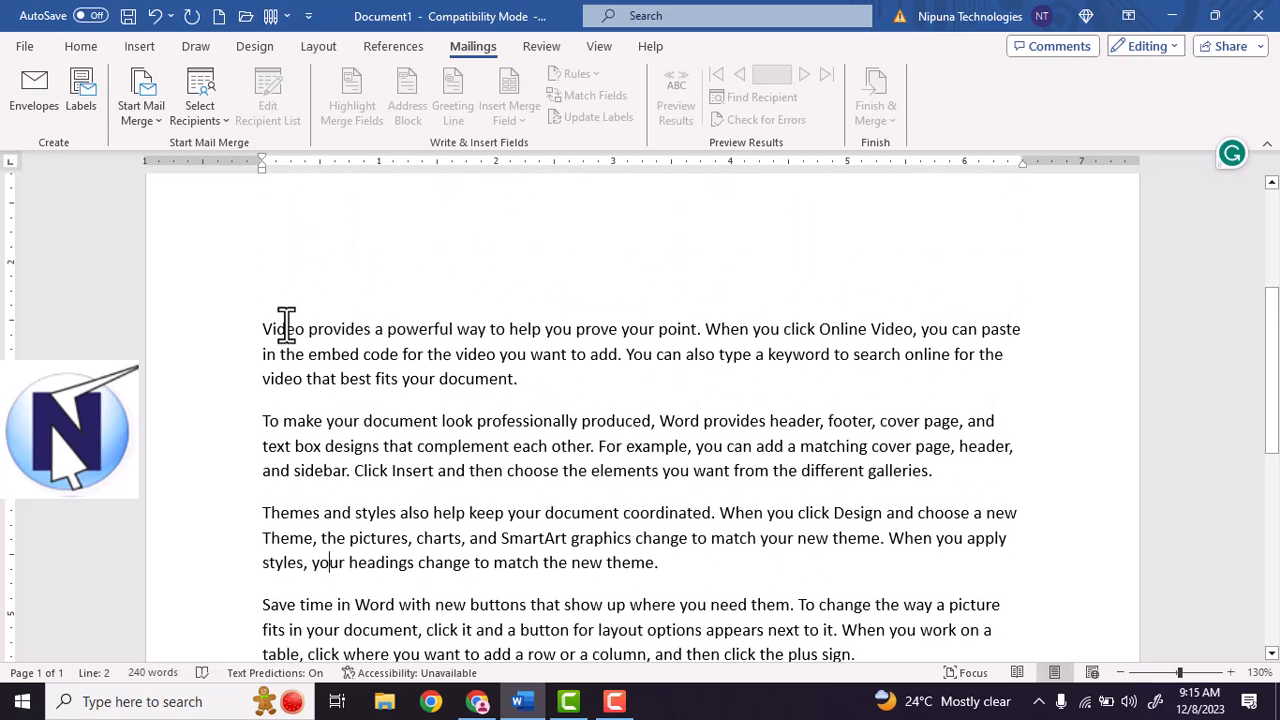
scroll(302, 312, "up", 2)
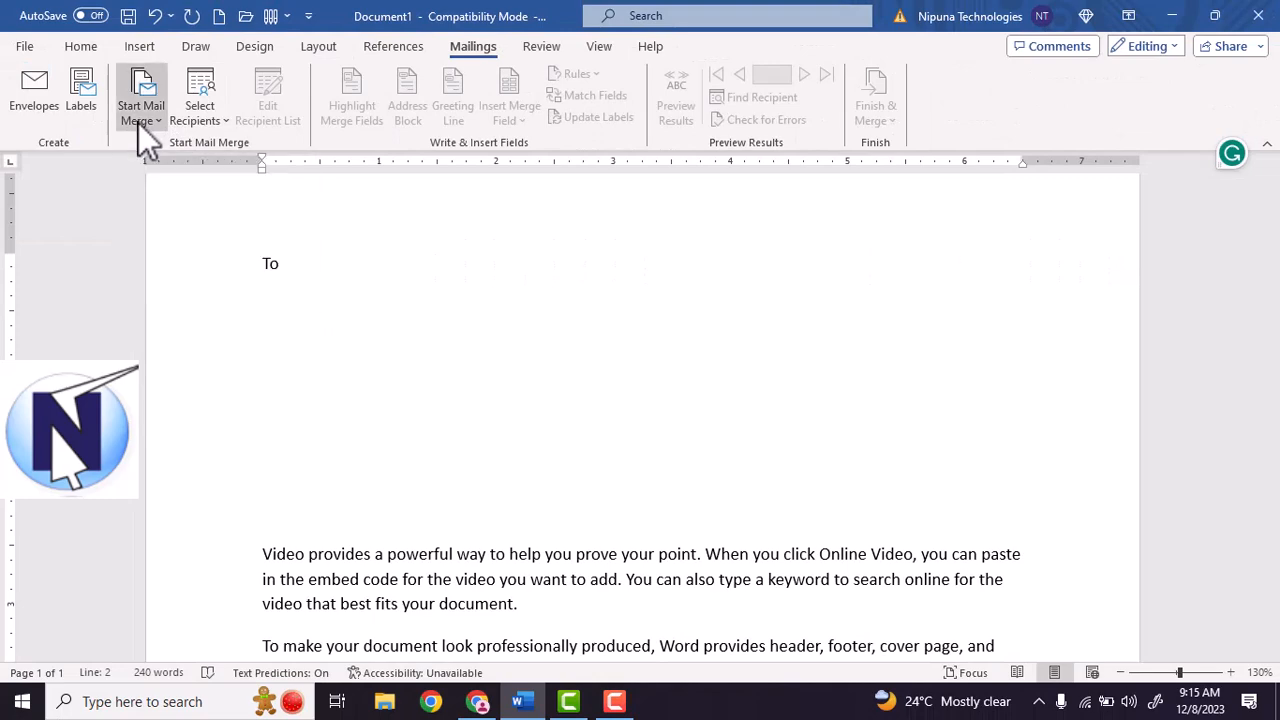
Launch the Step-by-Step Mail Merge Wizard from Mailings > Start Mail Merge.
left_click(145, 118)
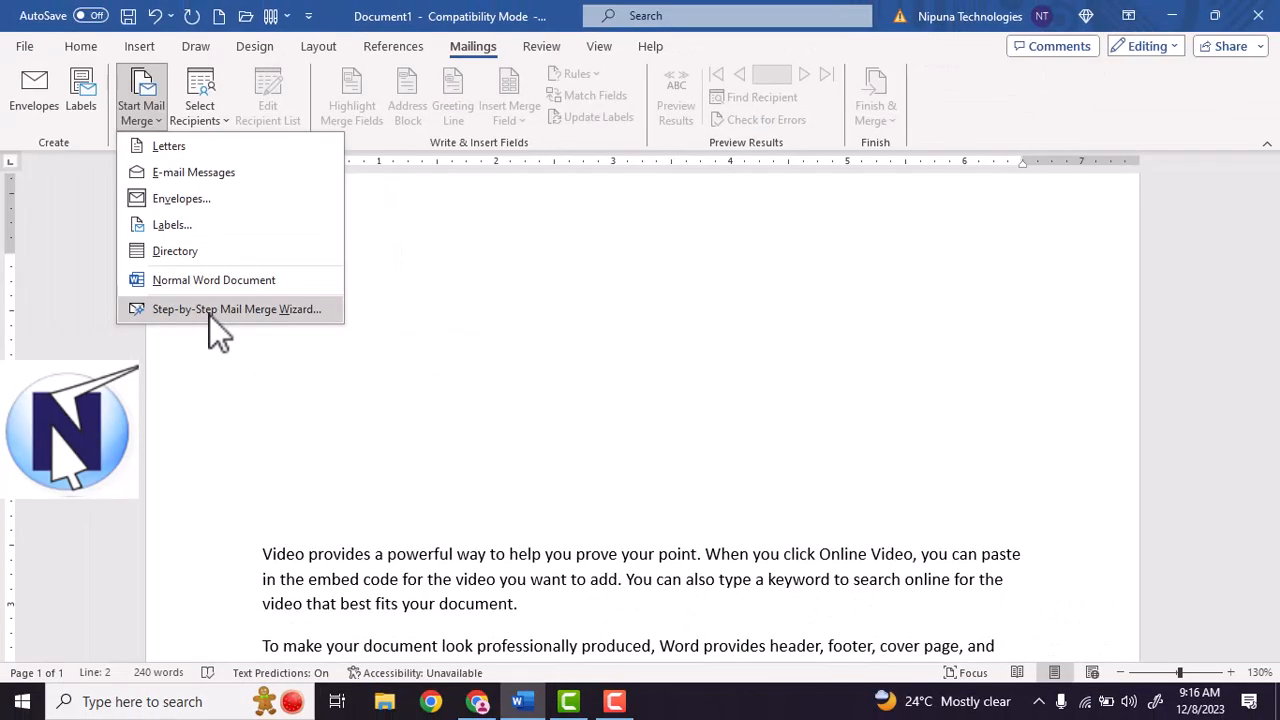
left_click(209, 310)
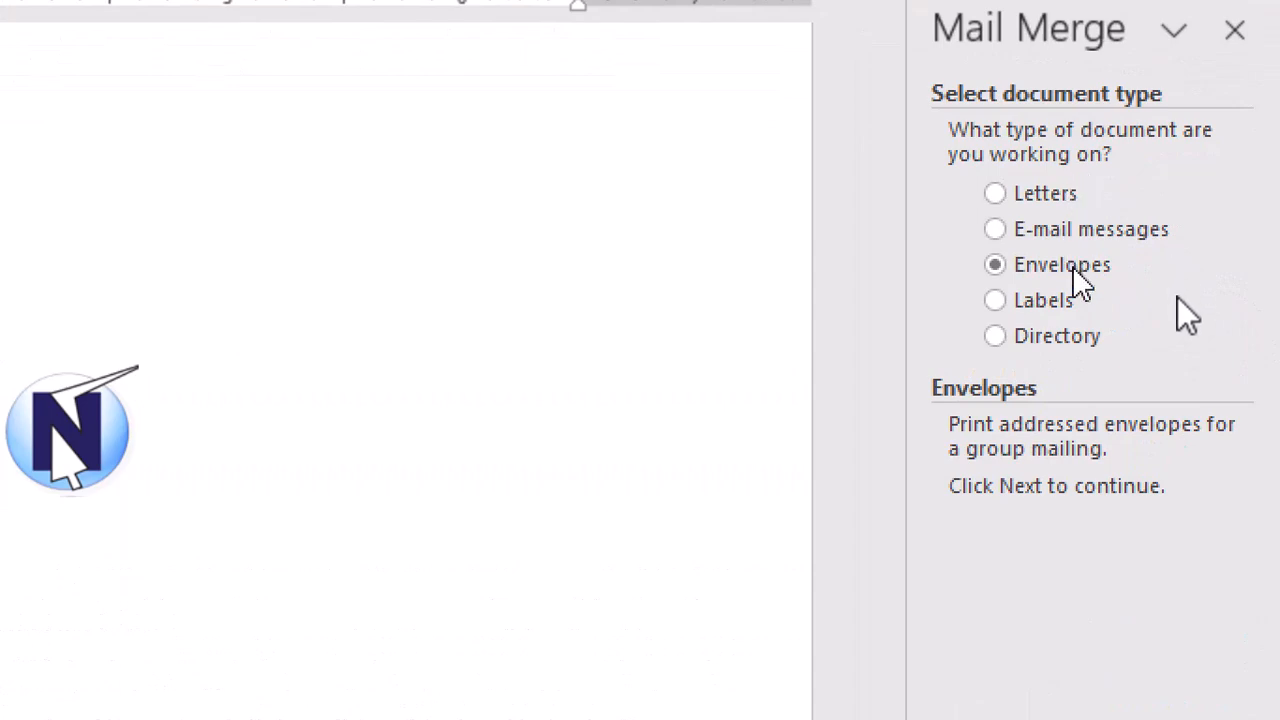
Choose Letters as the document type, keep the current document, and advance to recipient selection.
left_click(1046, 203)
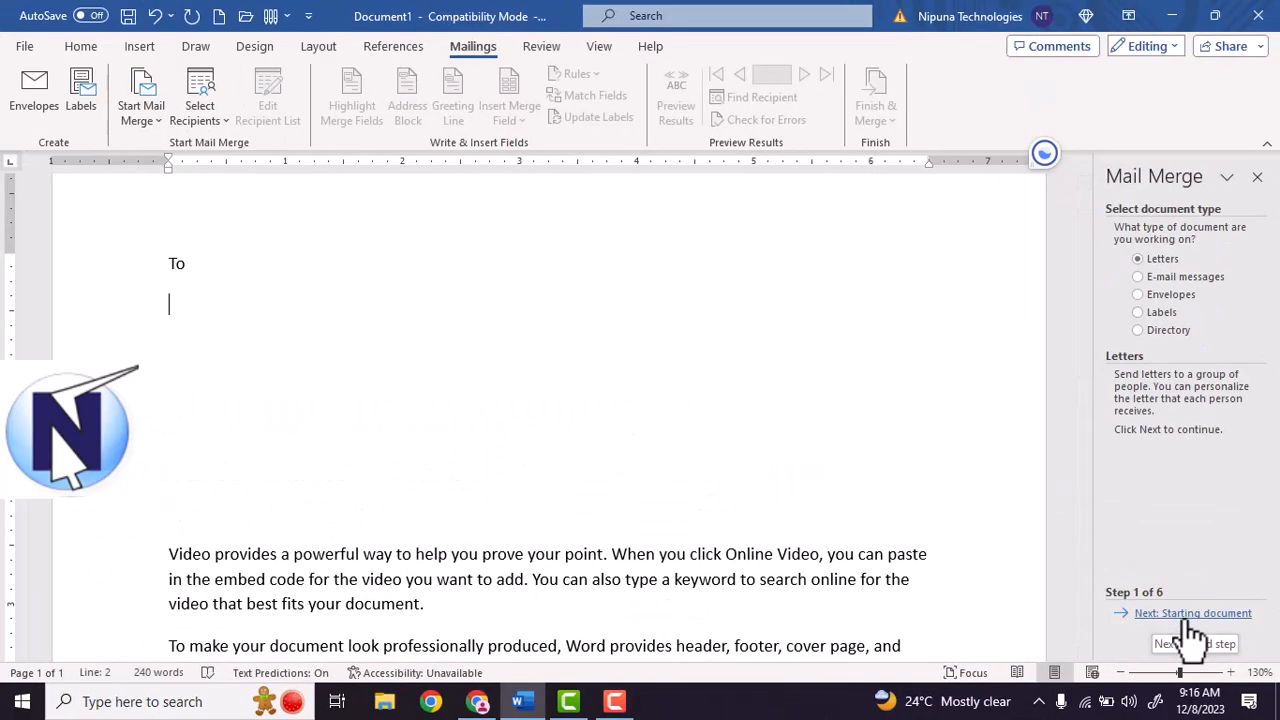
left_click(1190, 616)
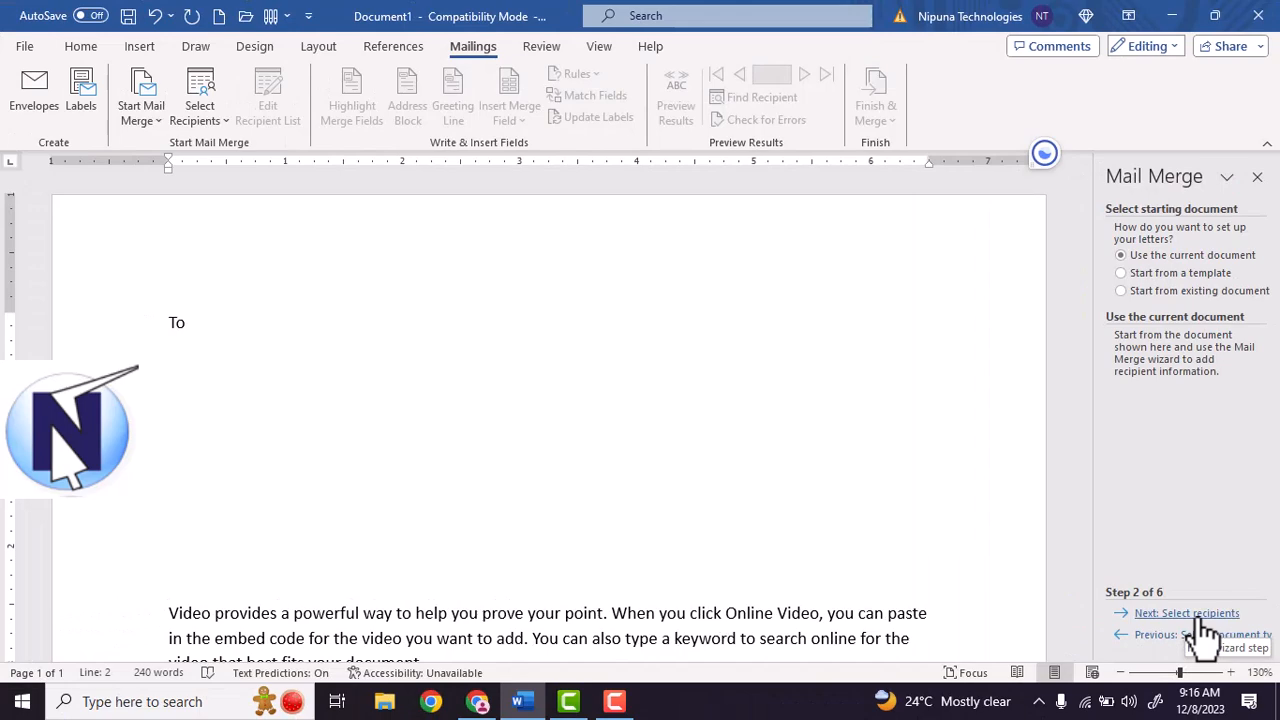
left_click(1113, 606)
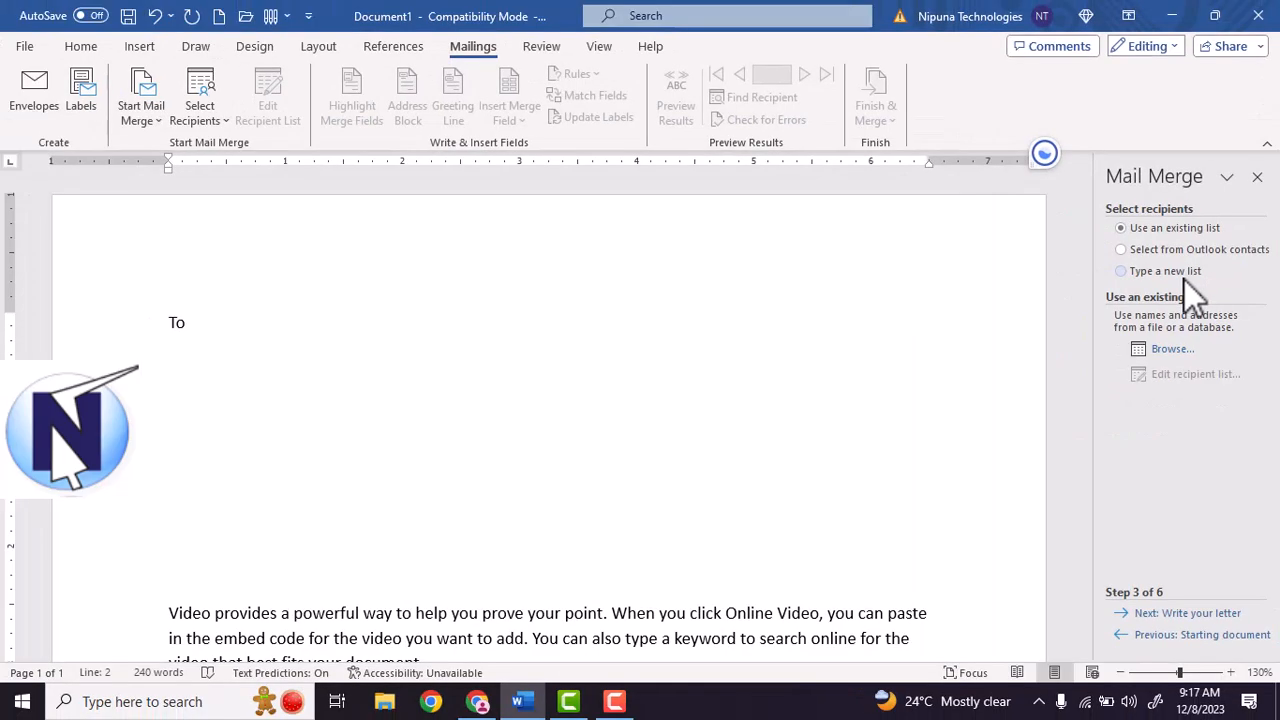
Select 'Type a new list' and open the New Address List to create it.
left_click(1183, 276)
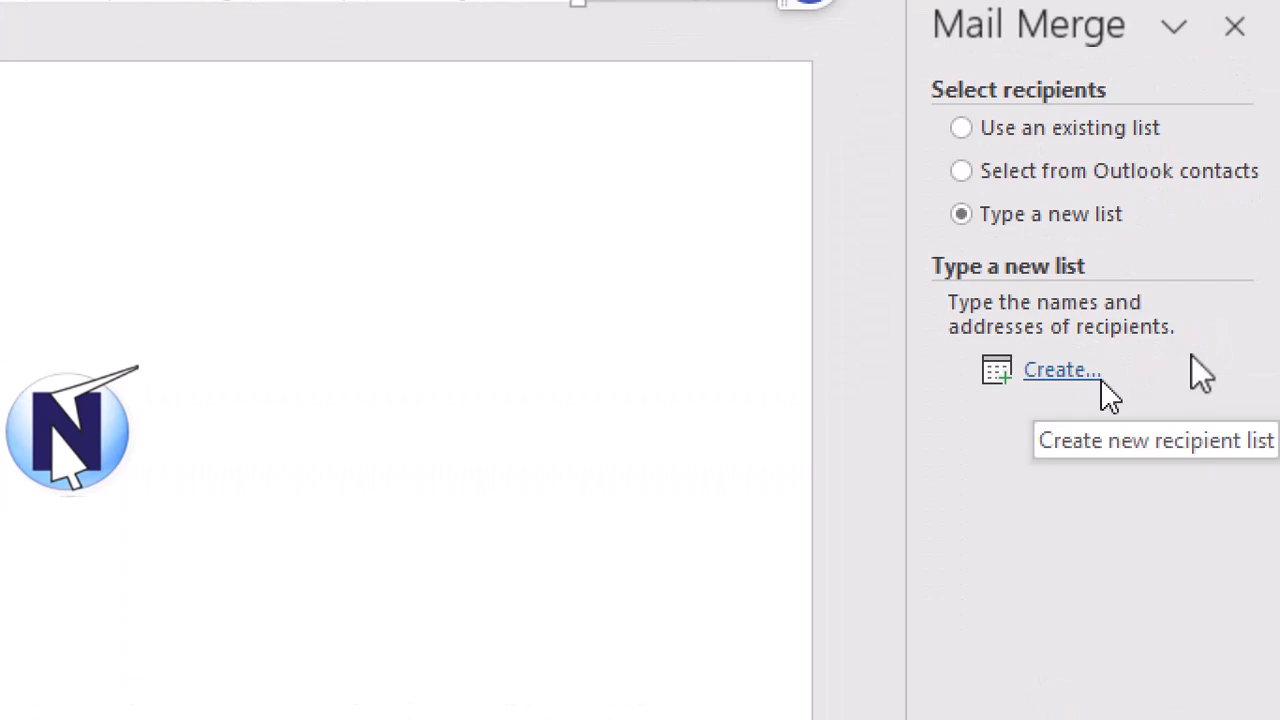
left_click(1050, 130)
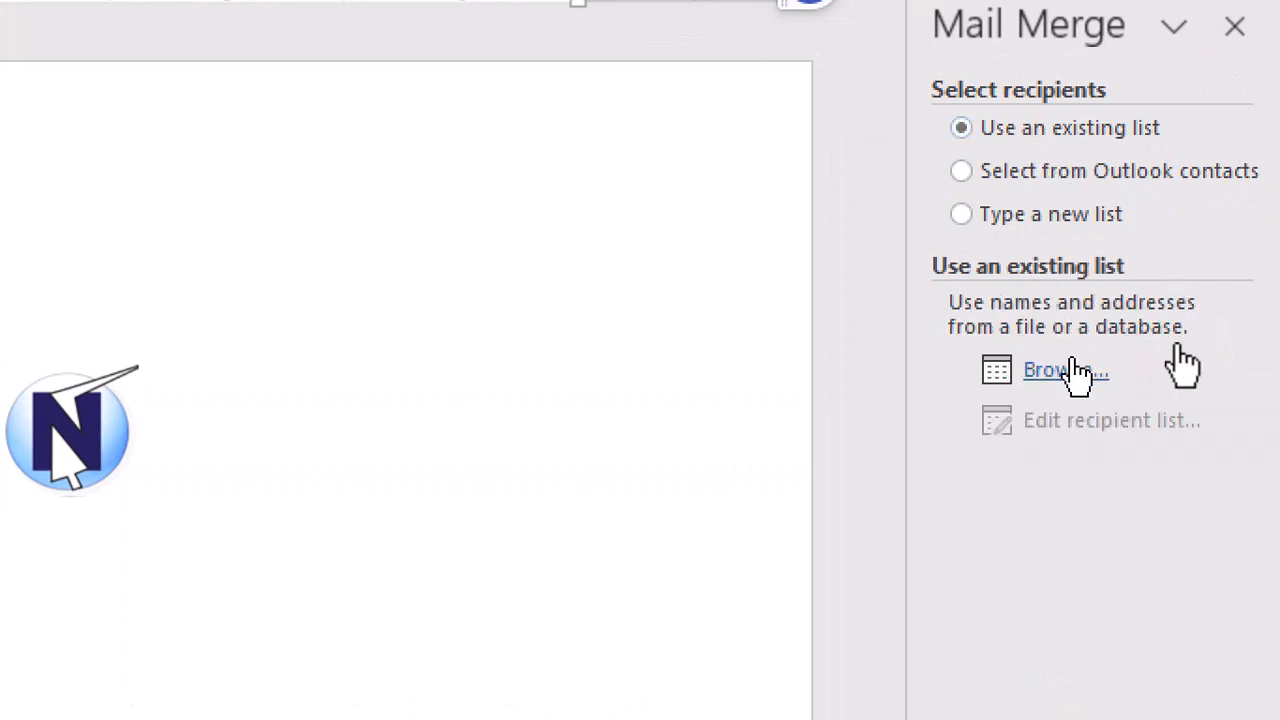
left_click(1052, 222)
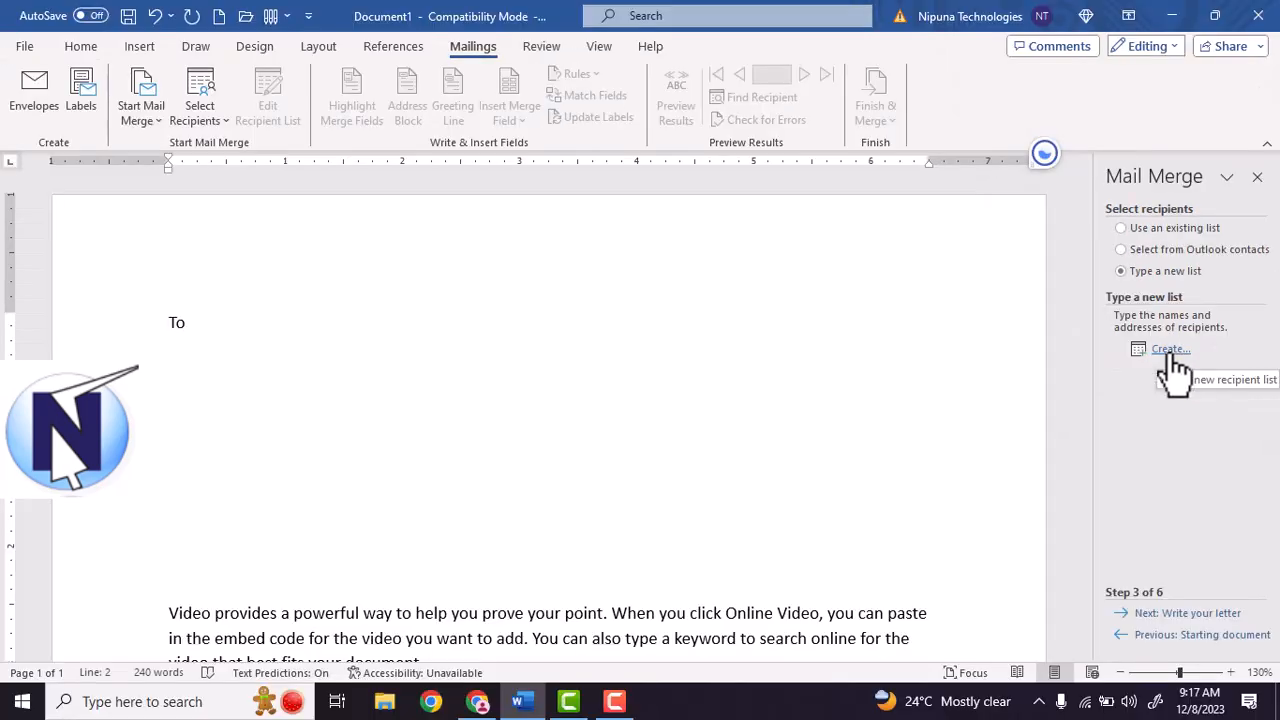
left_click(1170, 350)
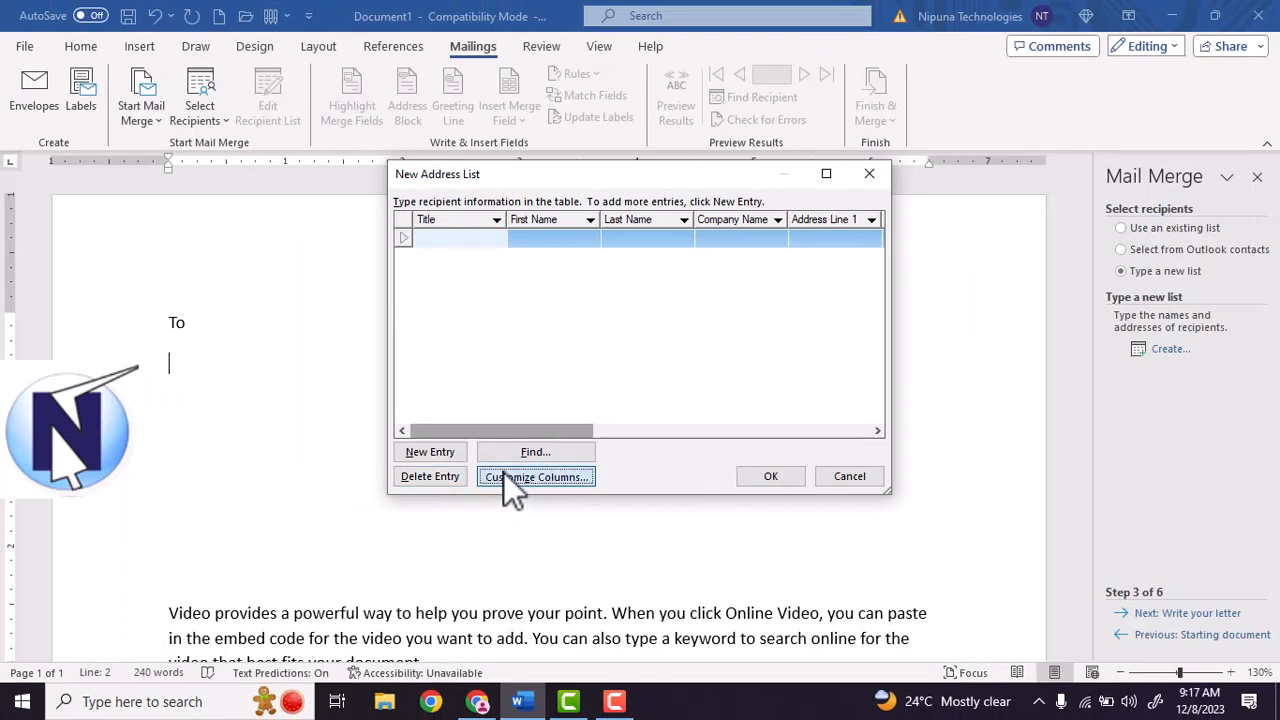
Delete the Title, First Name, Last Name, Company Name, Address Line 1 and Address Line 2 columns.
left_click(555, 467)
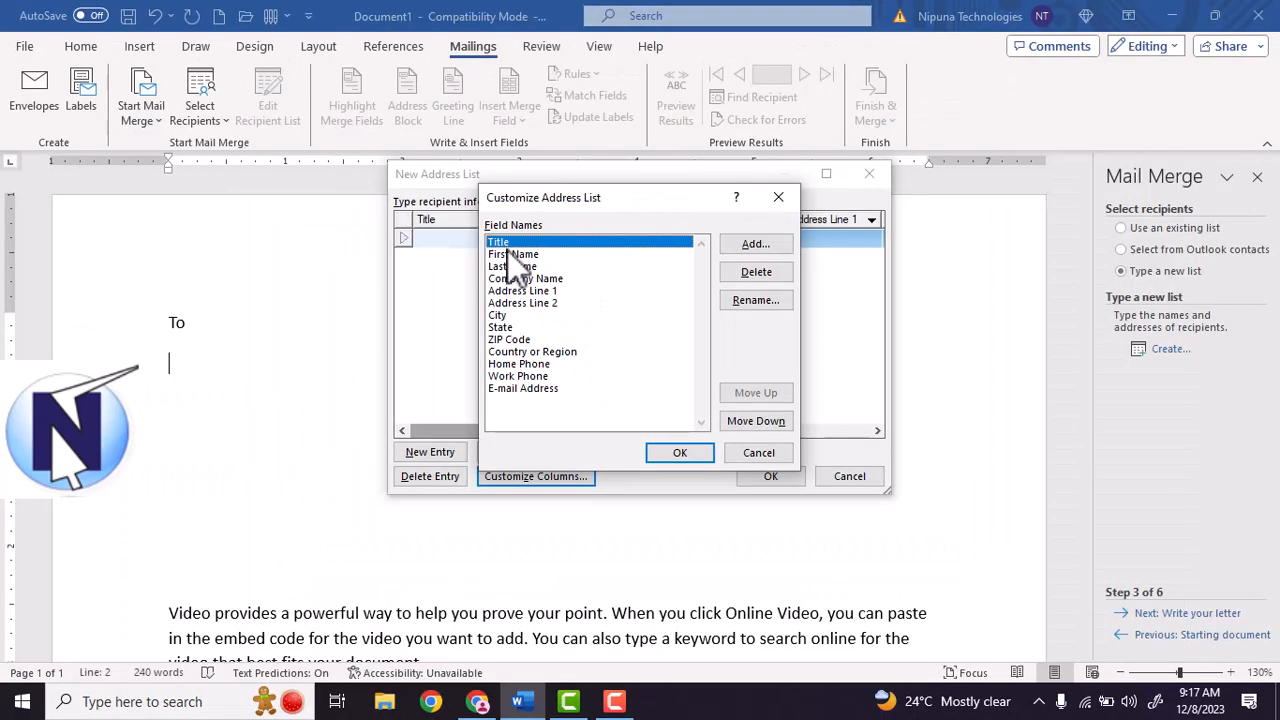
left_click(756, 276)
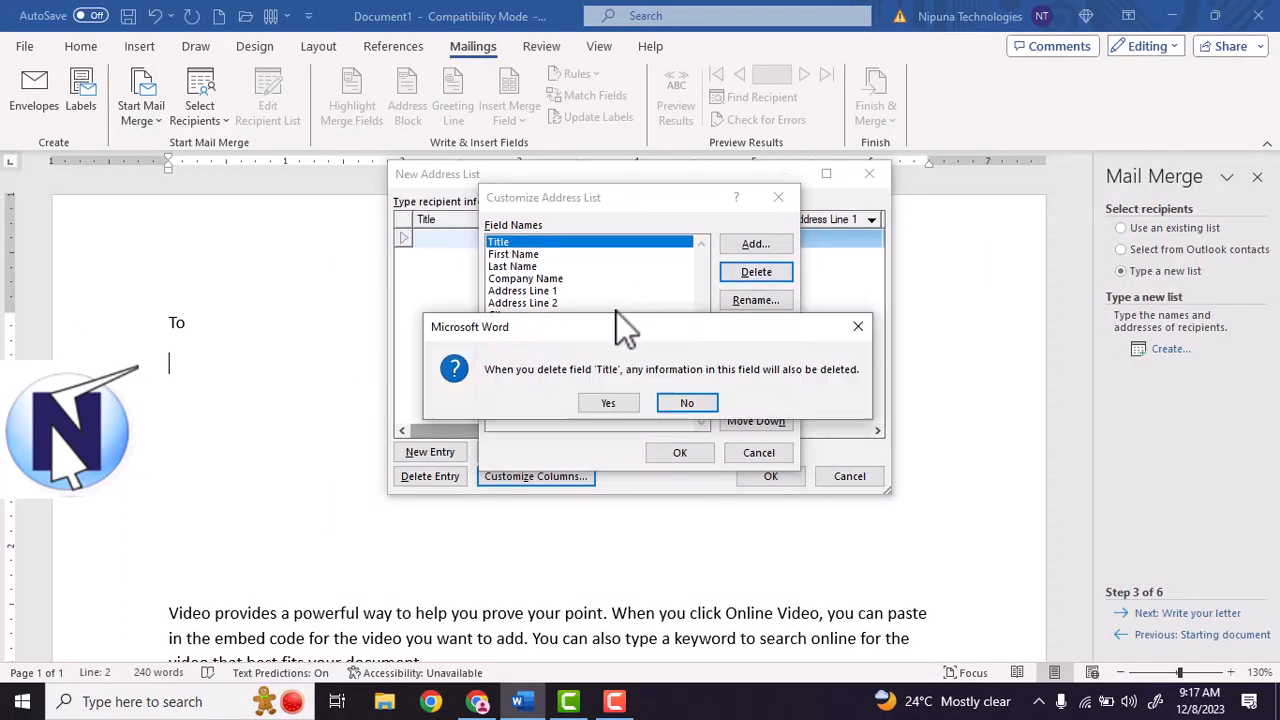
left_click(612, 403)
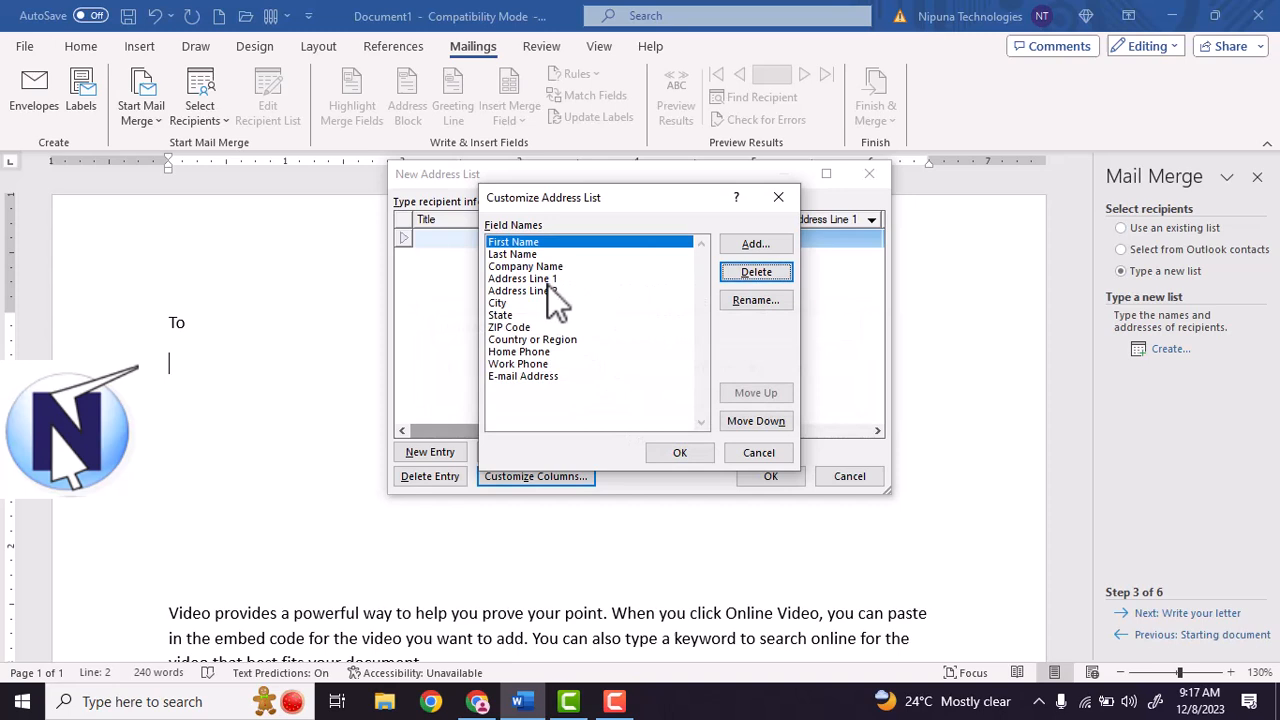
left_click(760, 276)
left_click(622, 403)
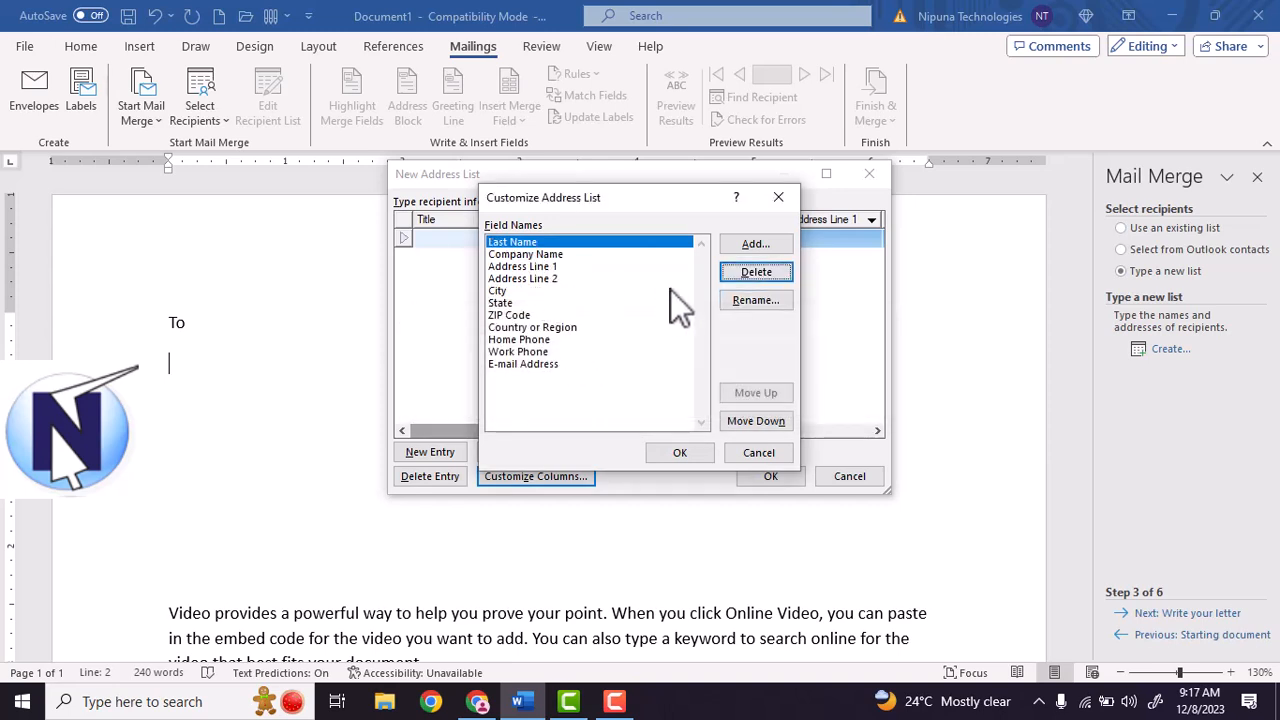
left_click(740, 278)
left_click(610, 403)
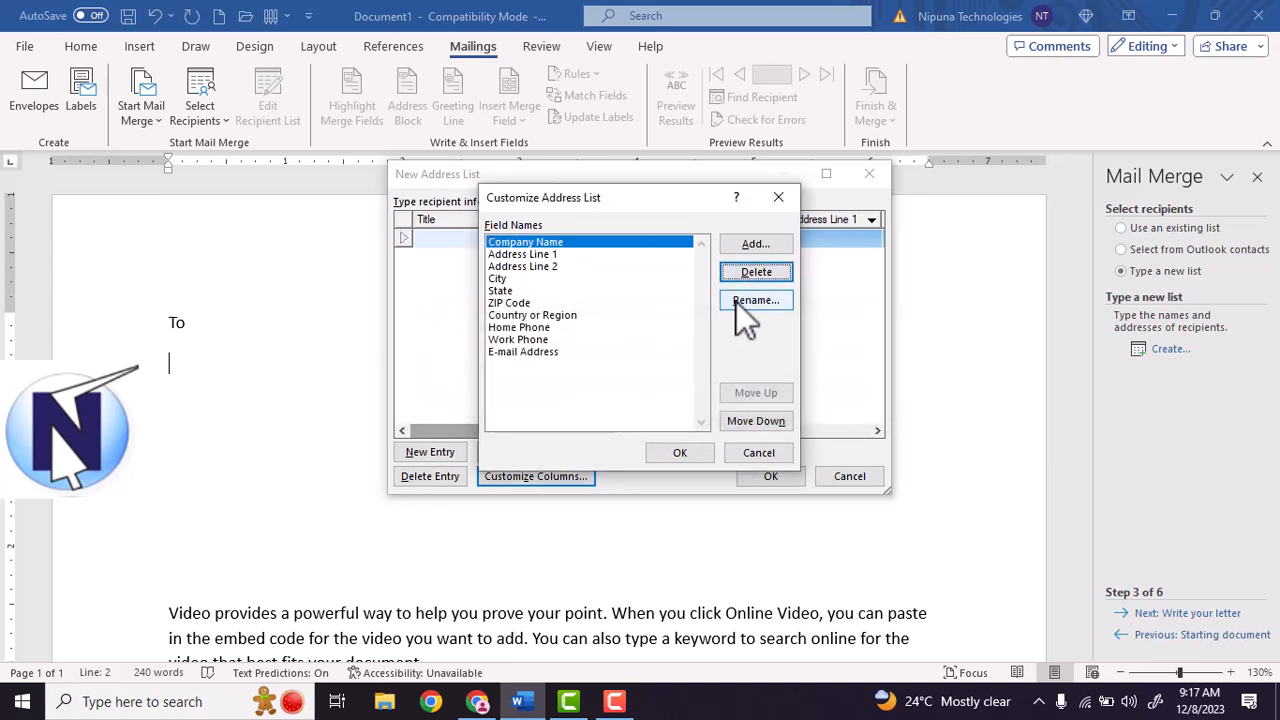
left_click(755, 277)
left_click(612, 403)
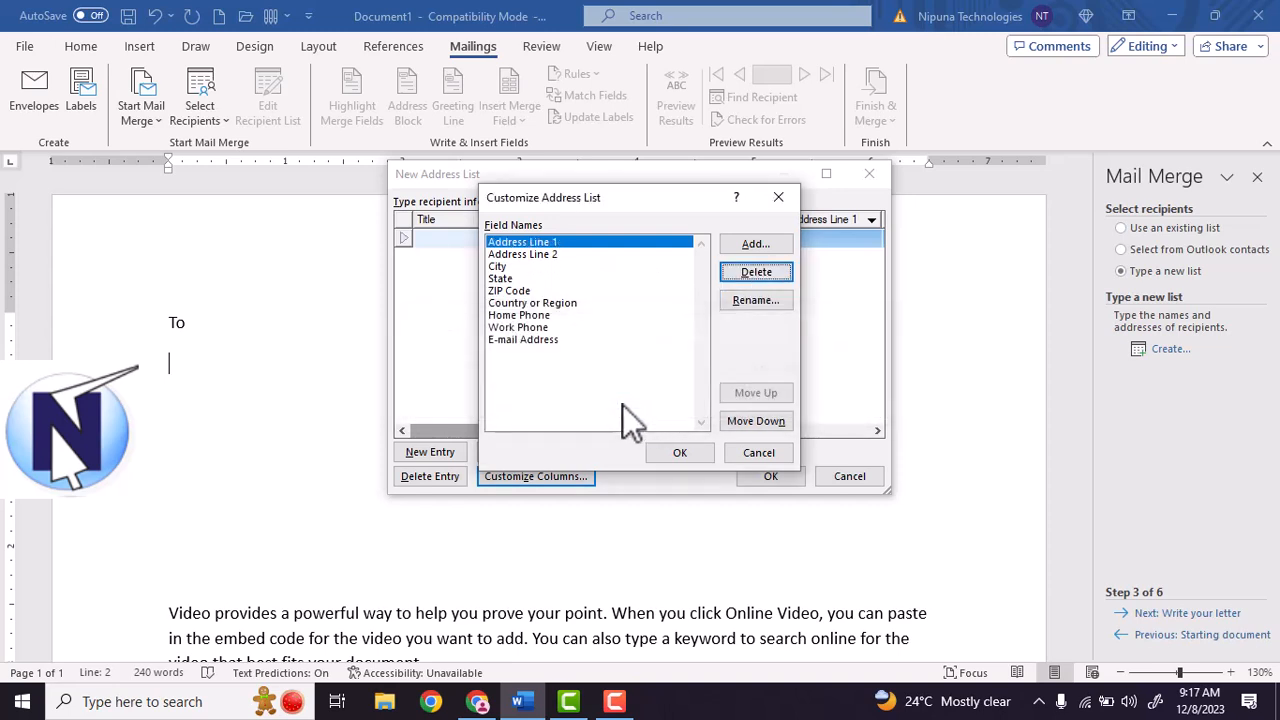
left_click(771, 267)
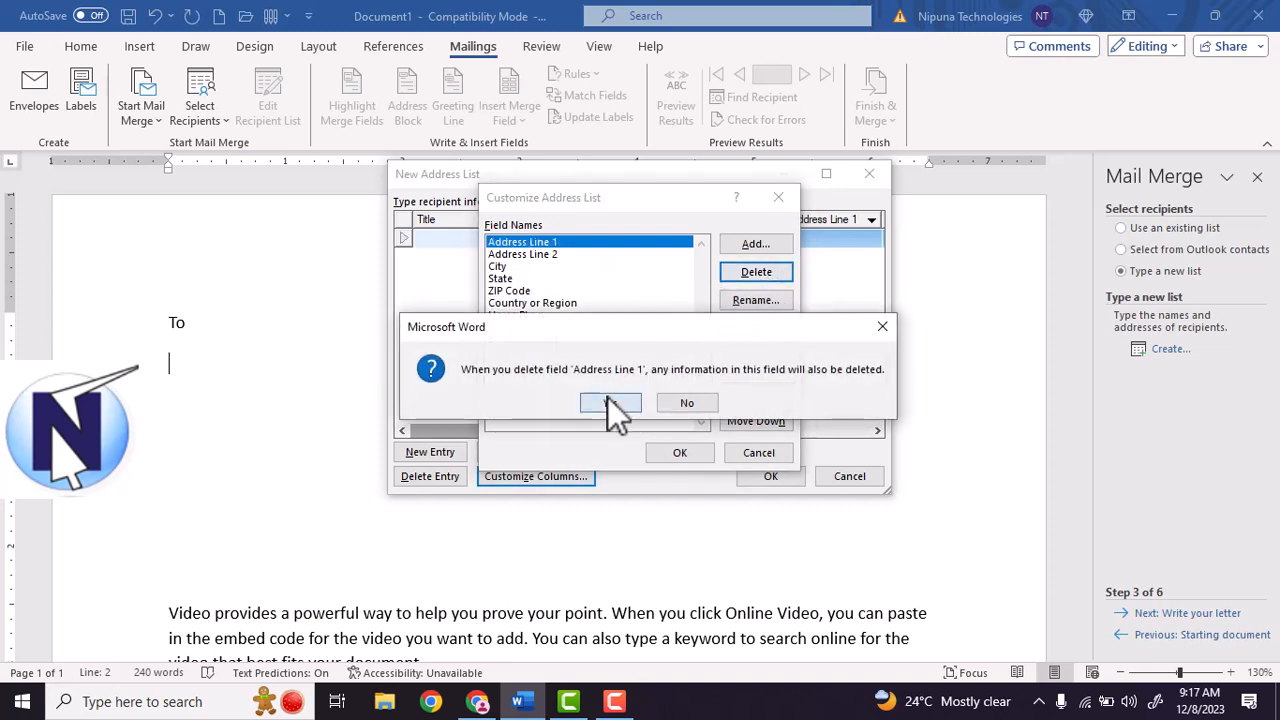
left_click(610, 405)
left_click(726, 271)
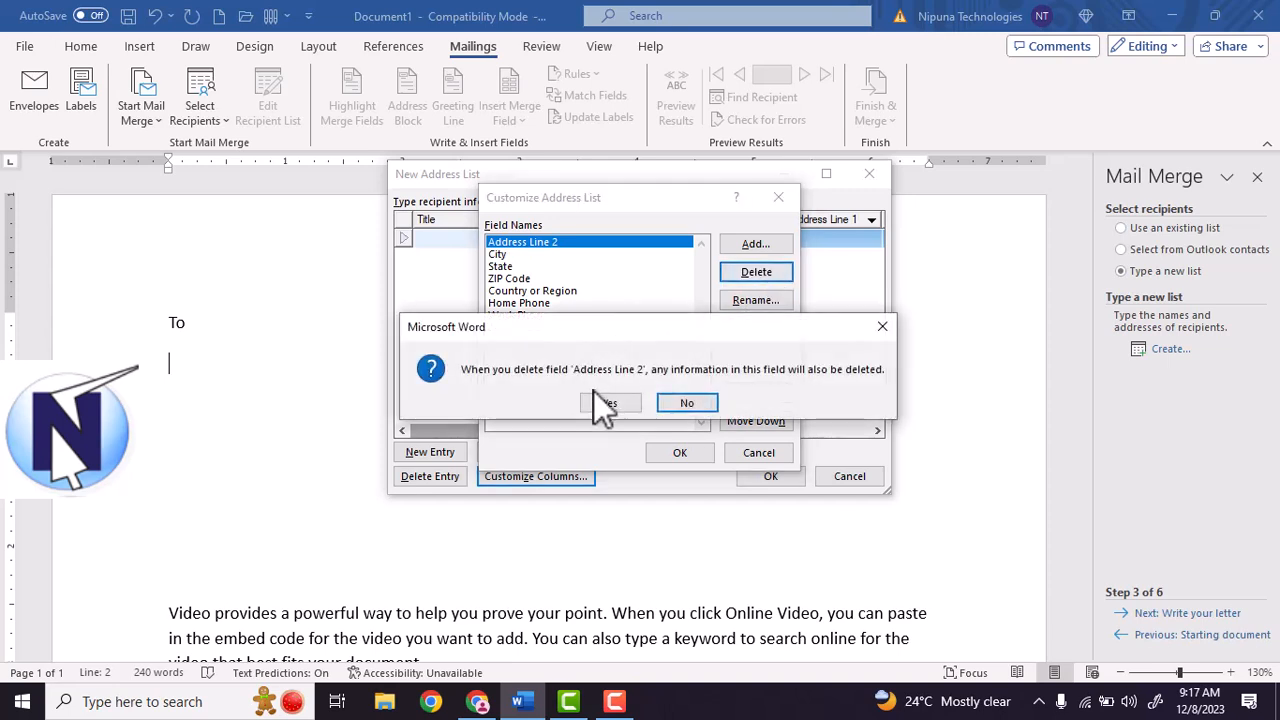
left_click(603, 405)
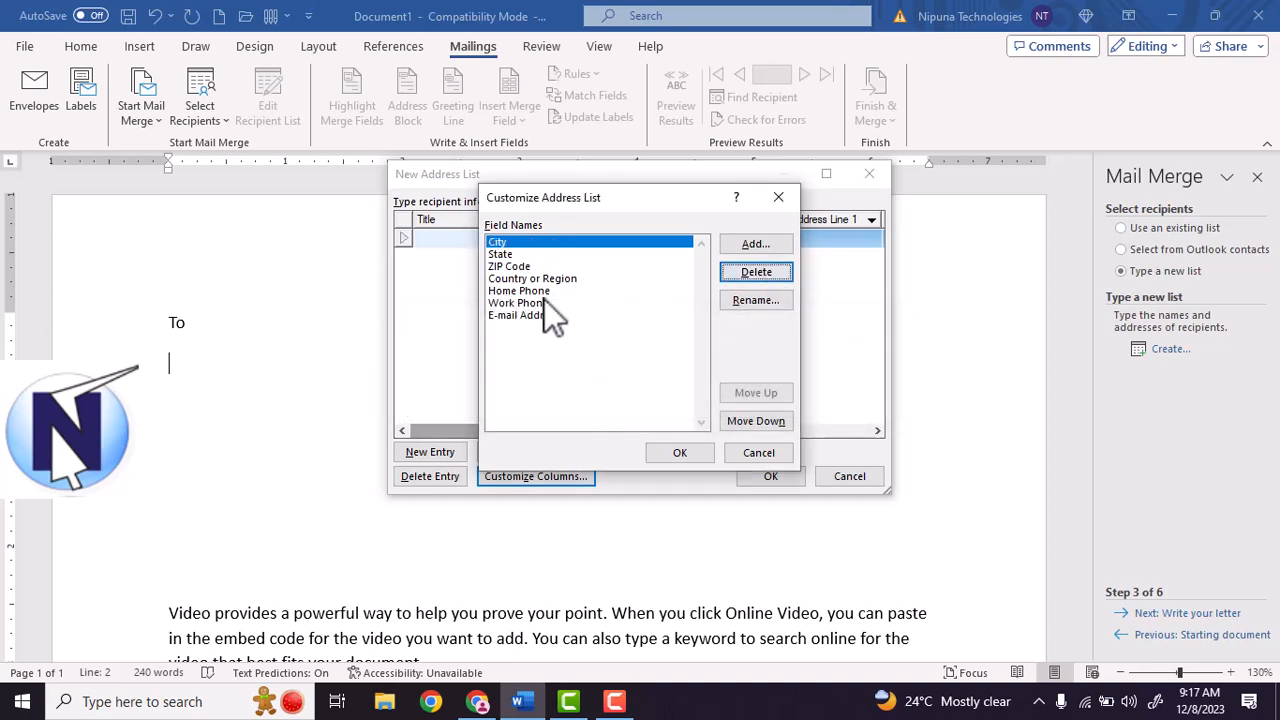
Add a Name column and move it to the top of the field list.
left_click(535, 291)
left_click(540, 303)
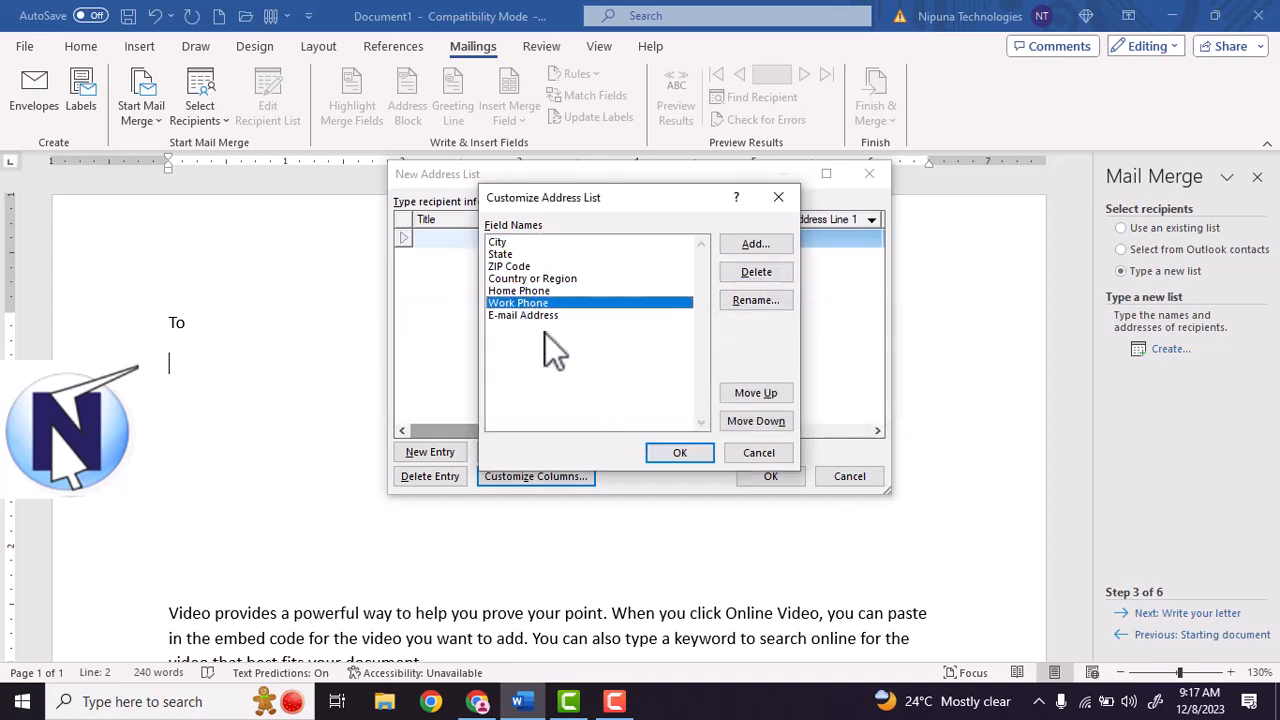
left_click(515, 246)
left_click(754, 249)
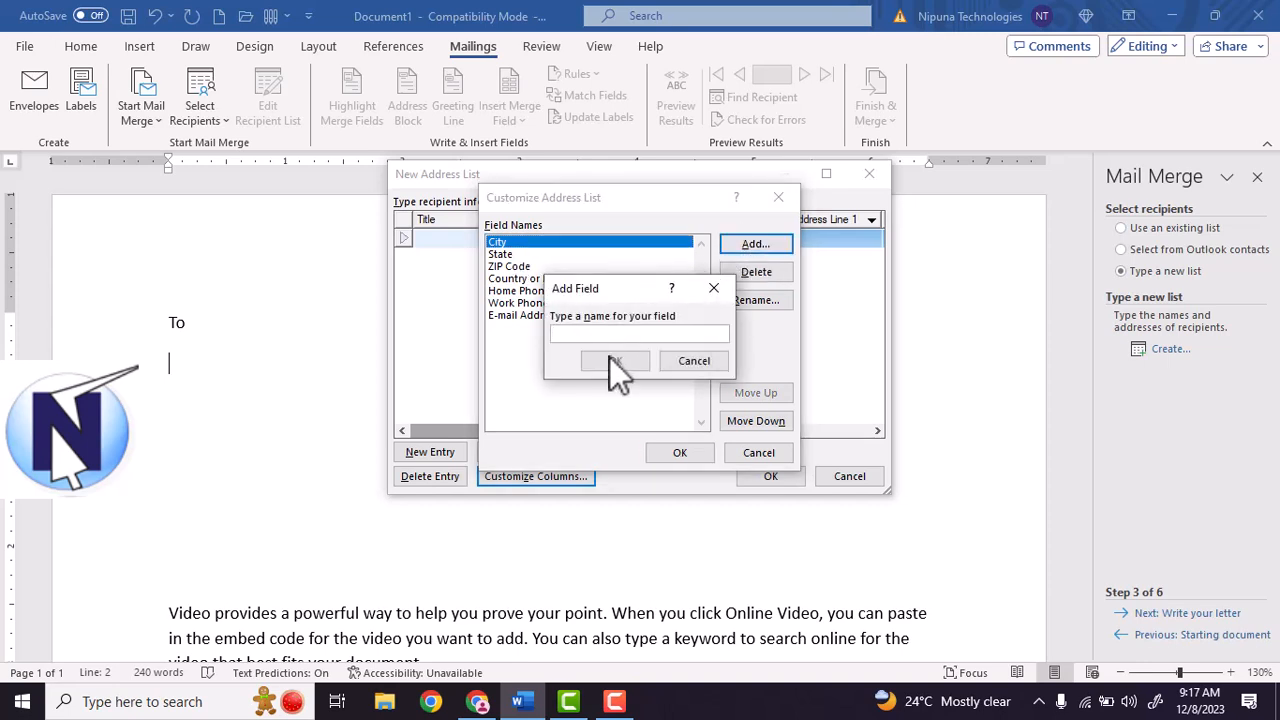
type("Name")
left_click(637, 366)
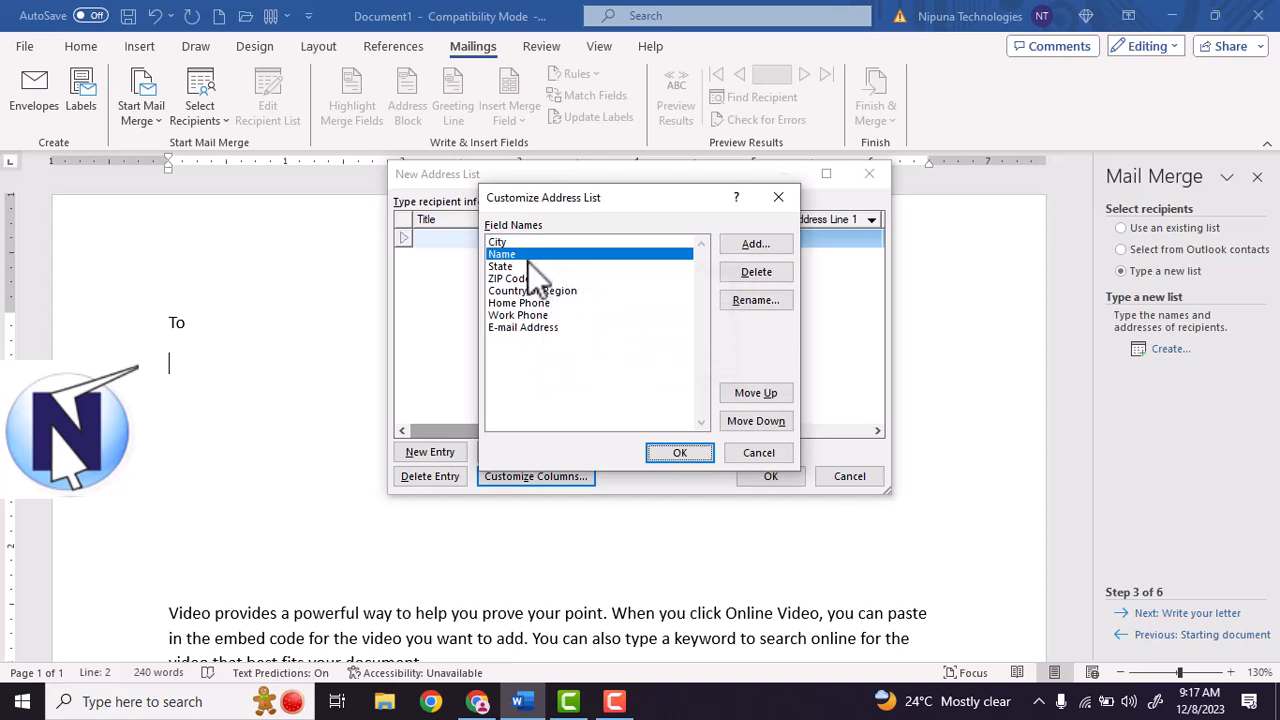
left_click(757, 393)
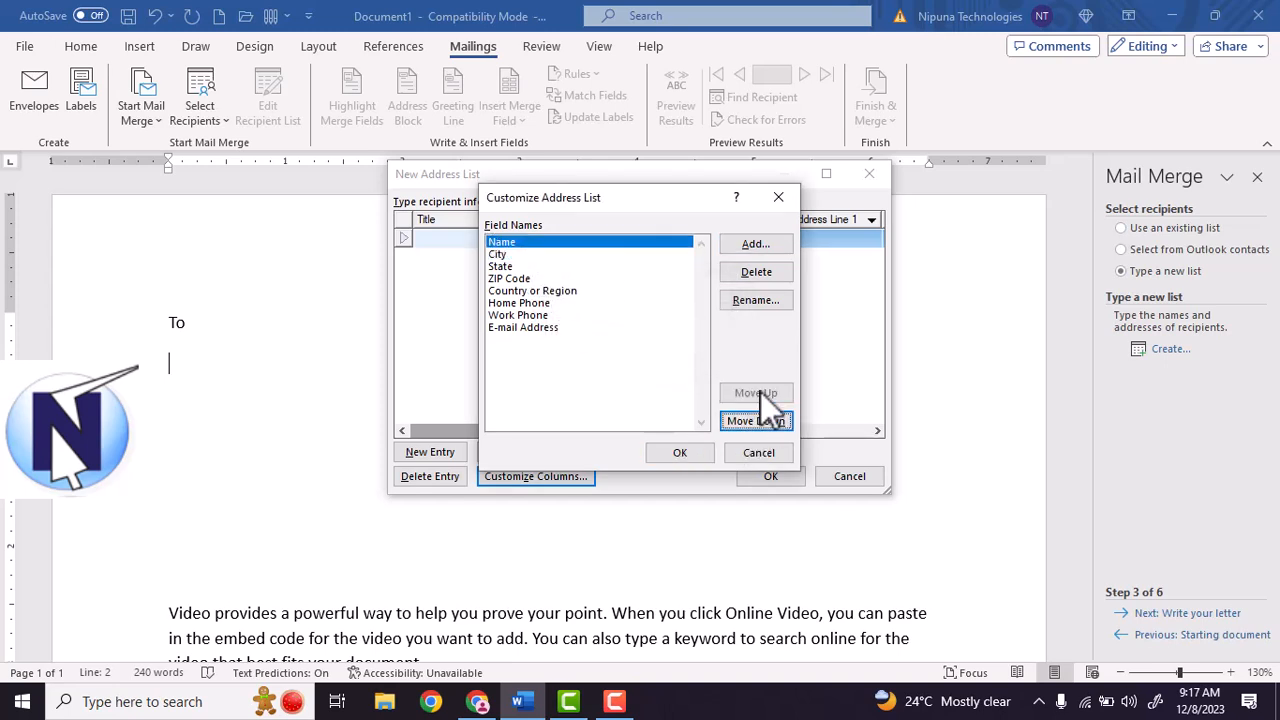
Add Desgnation and Department columns and apply the customized fields.
left_click(771, 247)
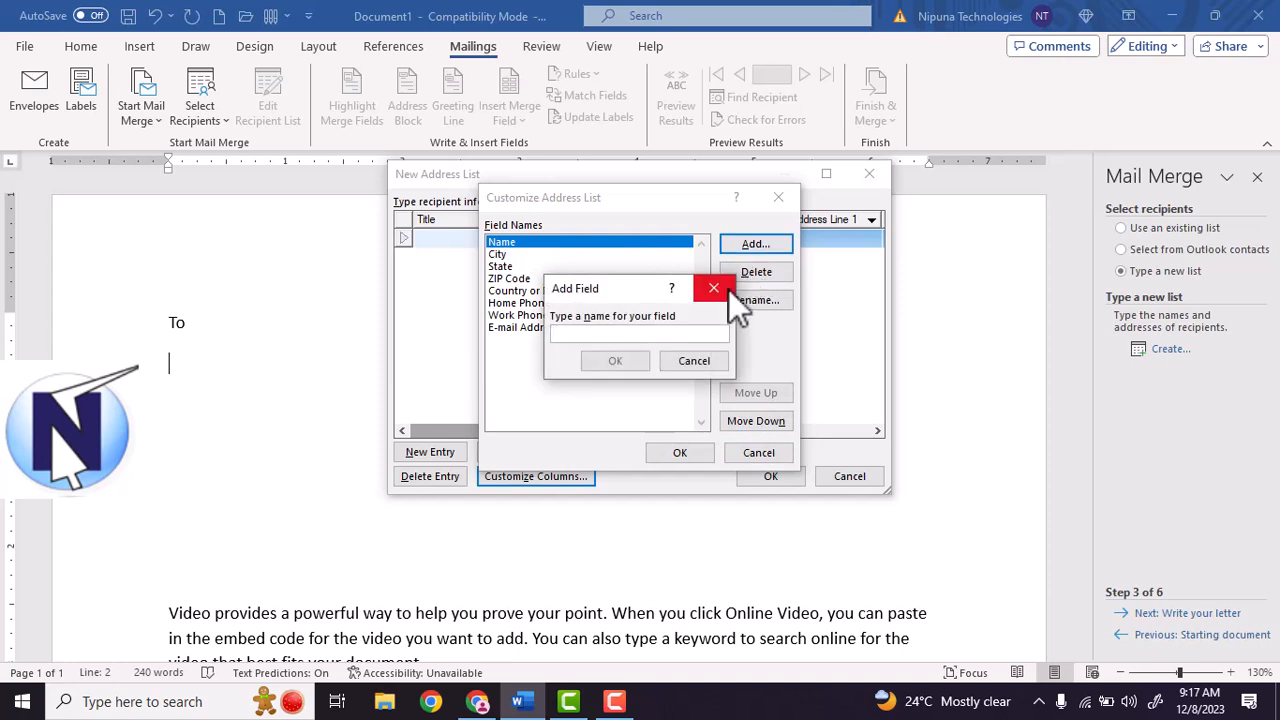
type("Father's")
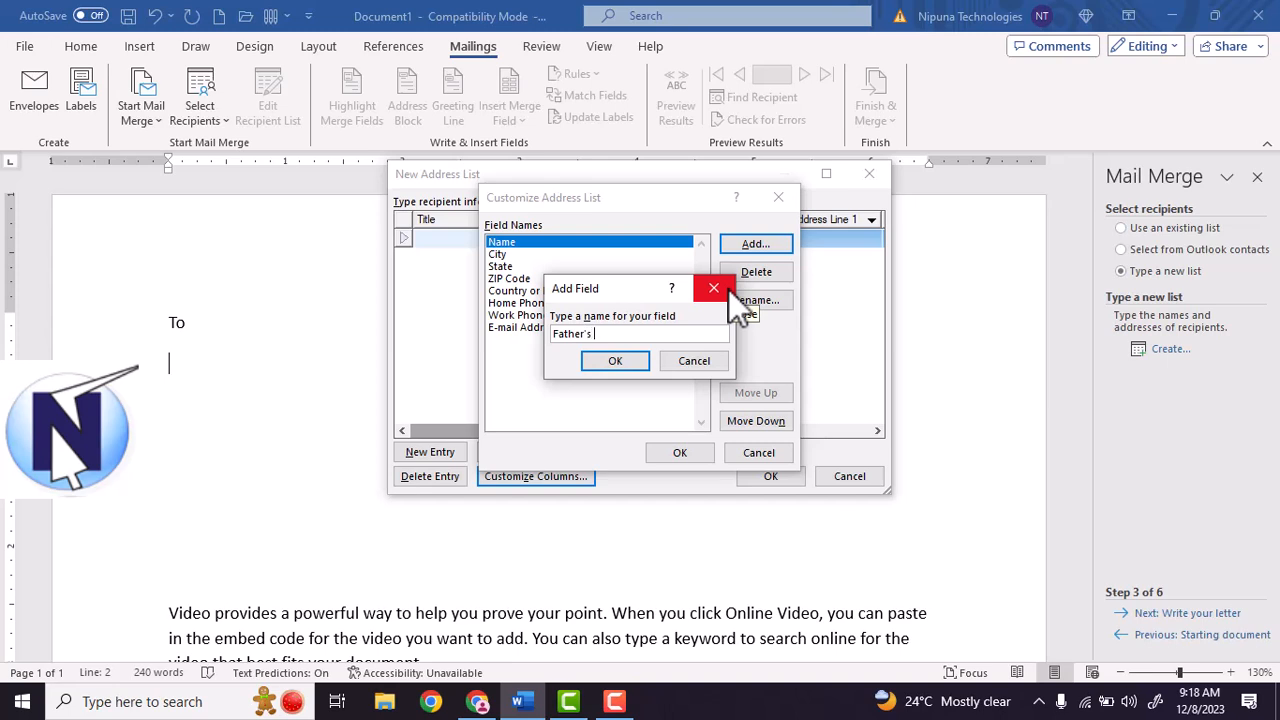
key("BackSpace")
key("BackSpace")
key("BackSpace")
key("BackSpace")
key("BackSpace")
key("BackSpace")
key("BackSpace")
key("BackSpace")
type("Desgnation")
left_click(617, 360)
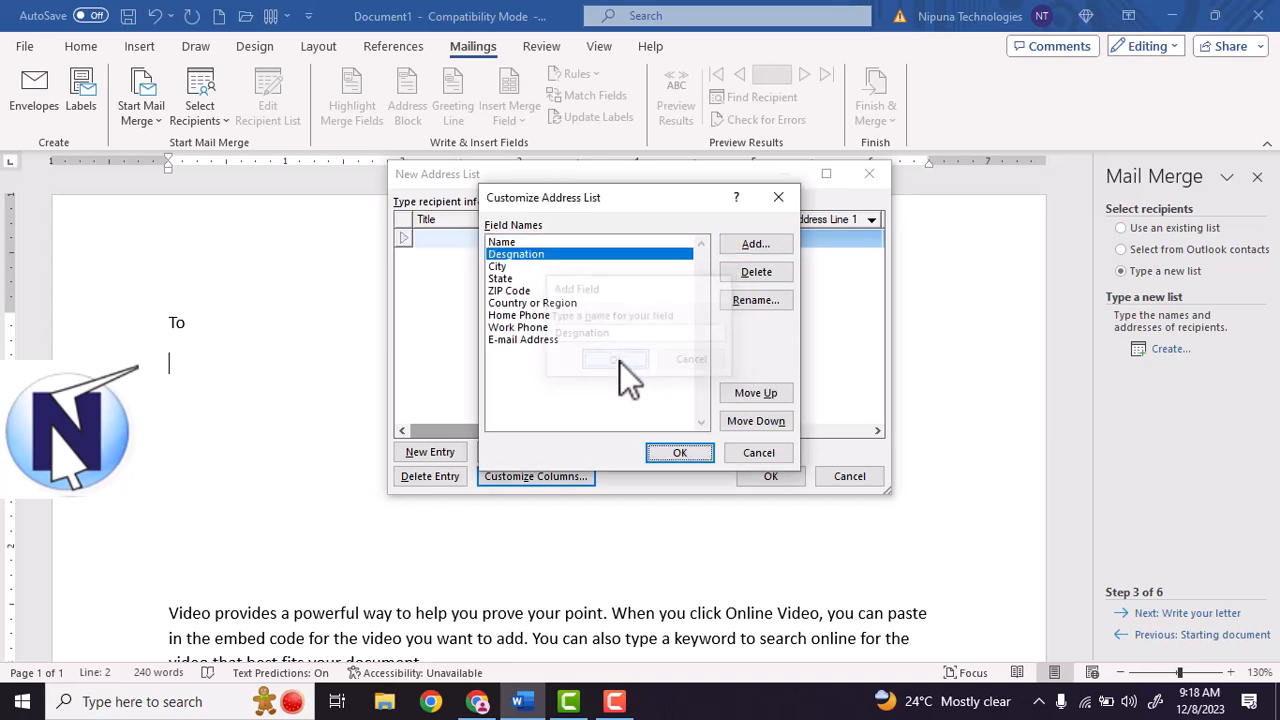
left_click(766, 248)
type("Department")
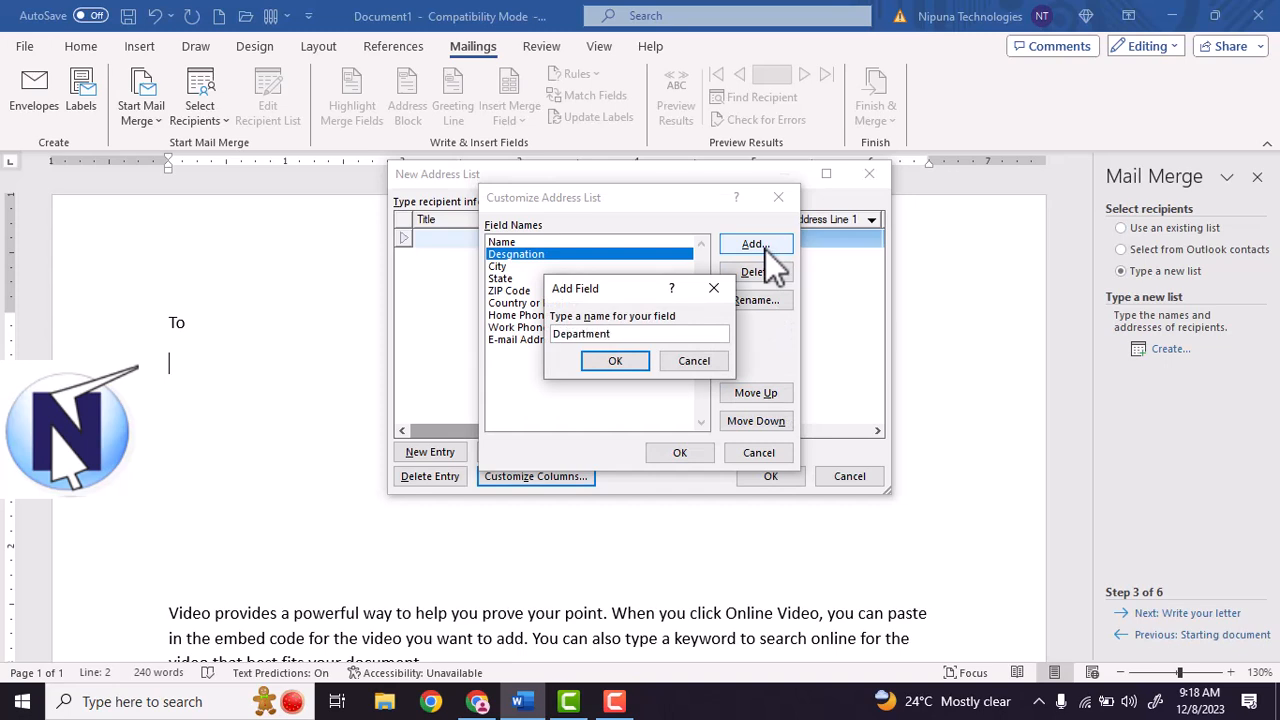
left_click(614, 358)
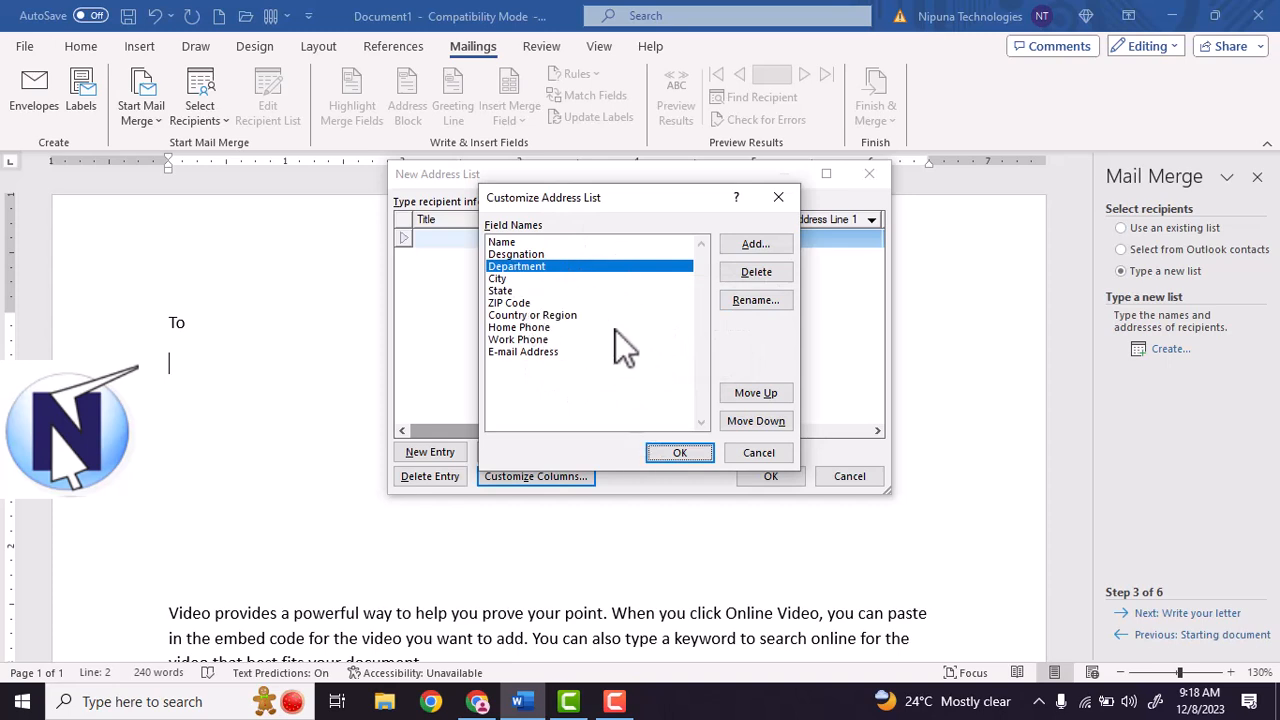
left_click(689, 456)
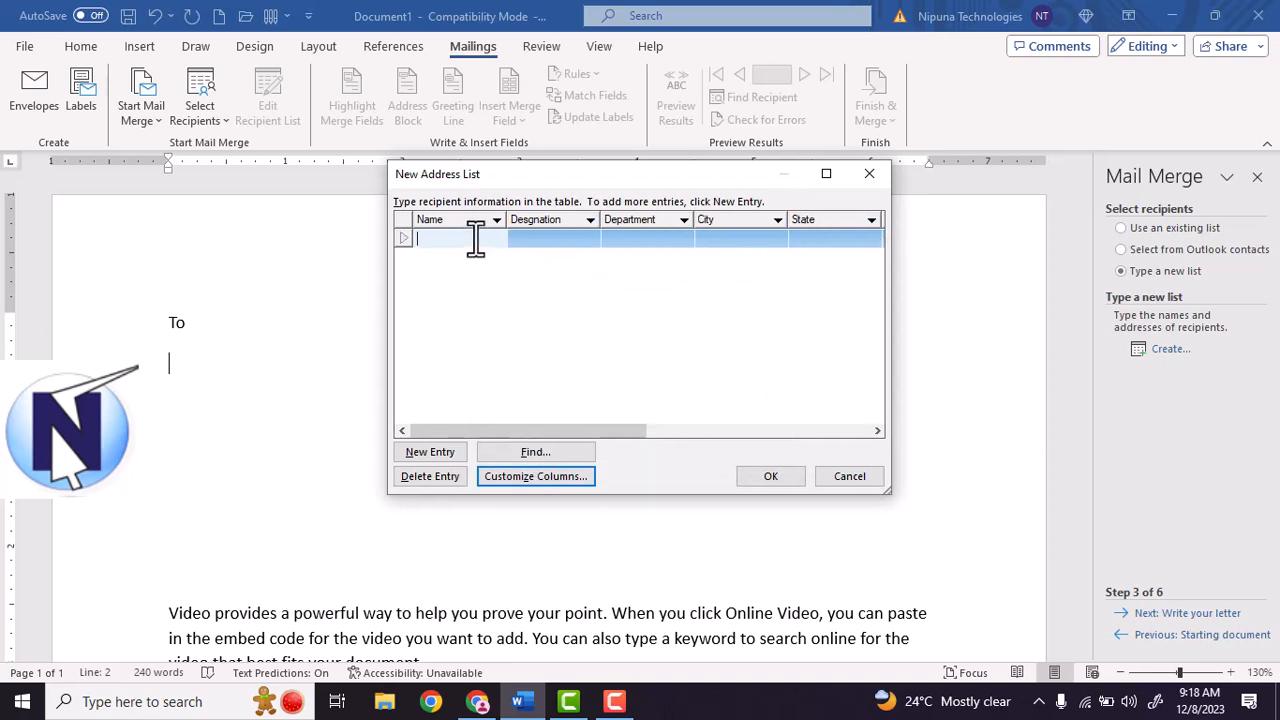
Enter the first recipient's name, designation JA, department Sericulture, city Guntur, state Andhra Pradesh.
type("Nipuna")
key("Tab")
type("JA")
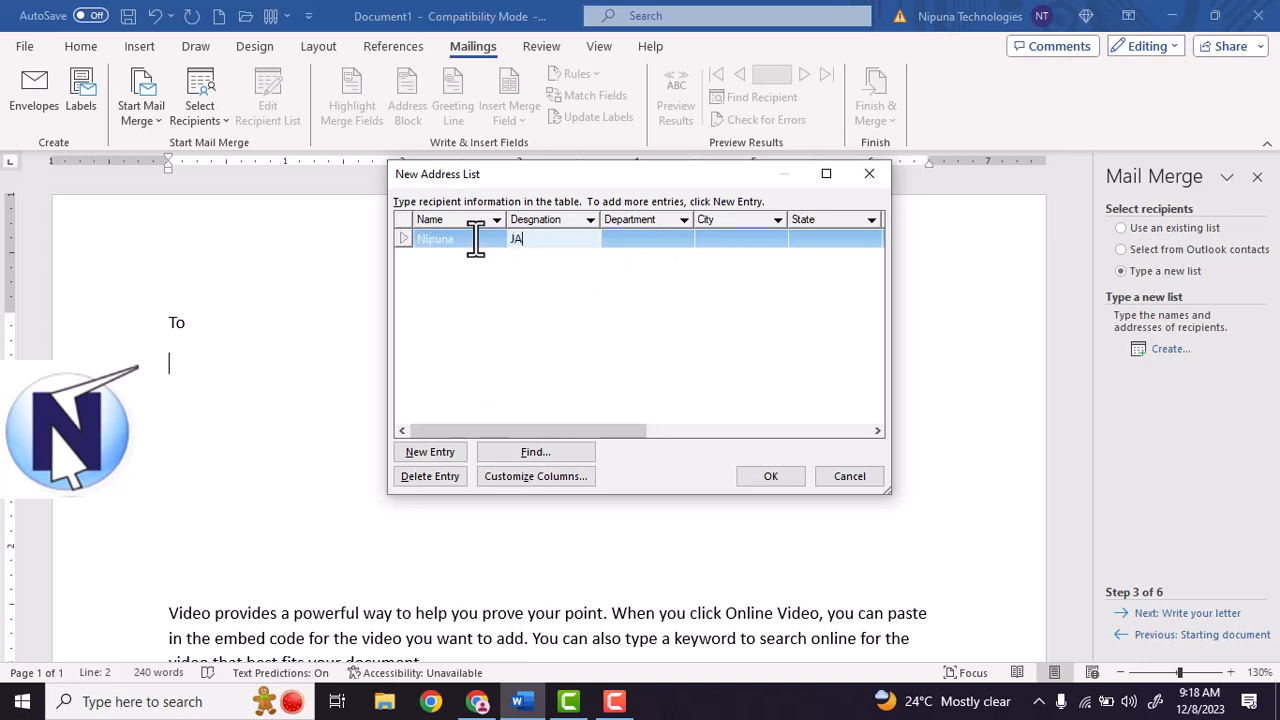
key("Tab")
type("S")
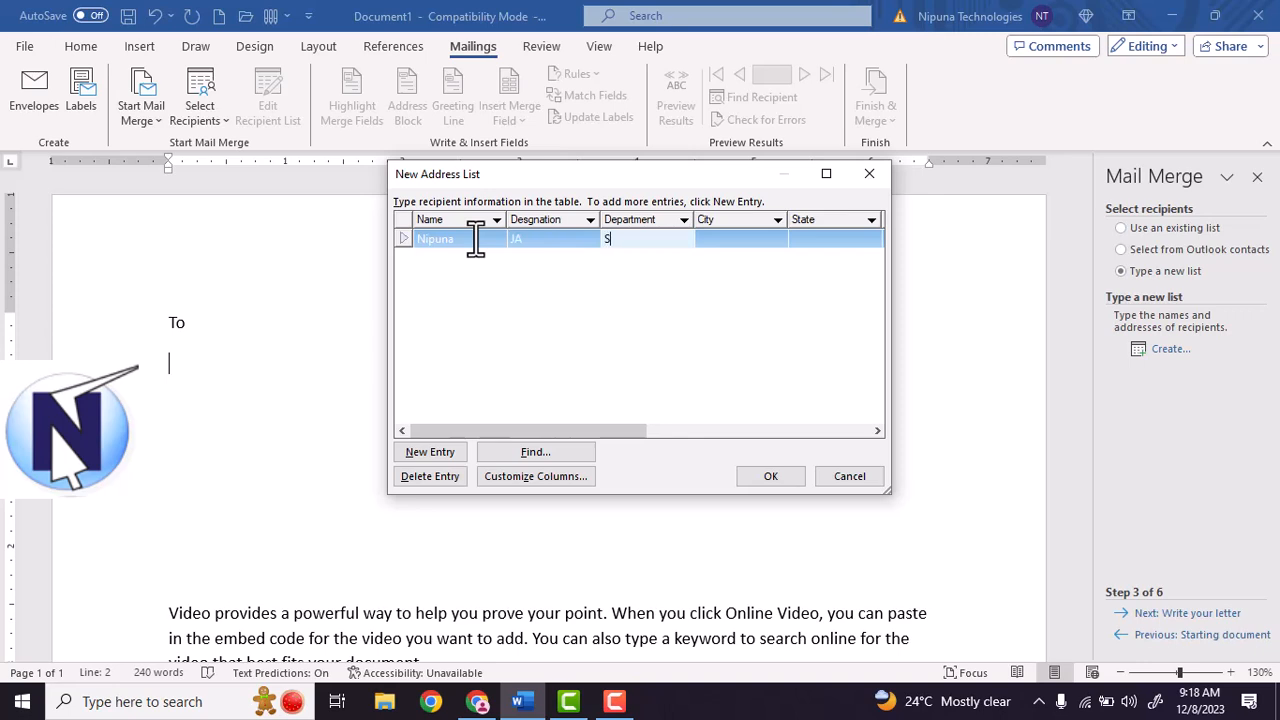
type("ericulture")
key("Tab")
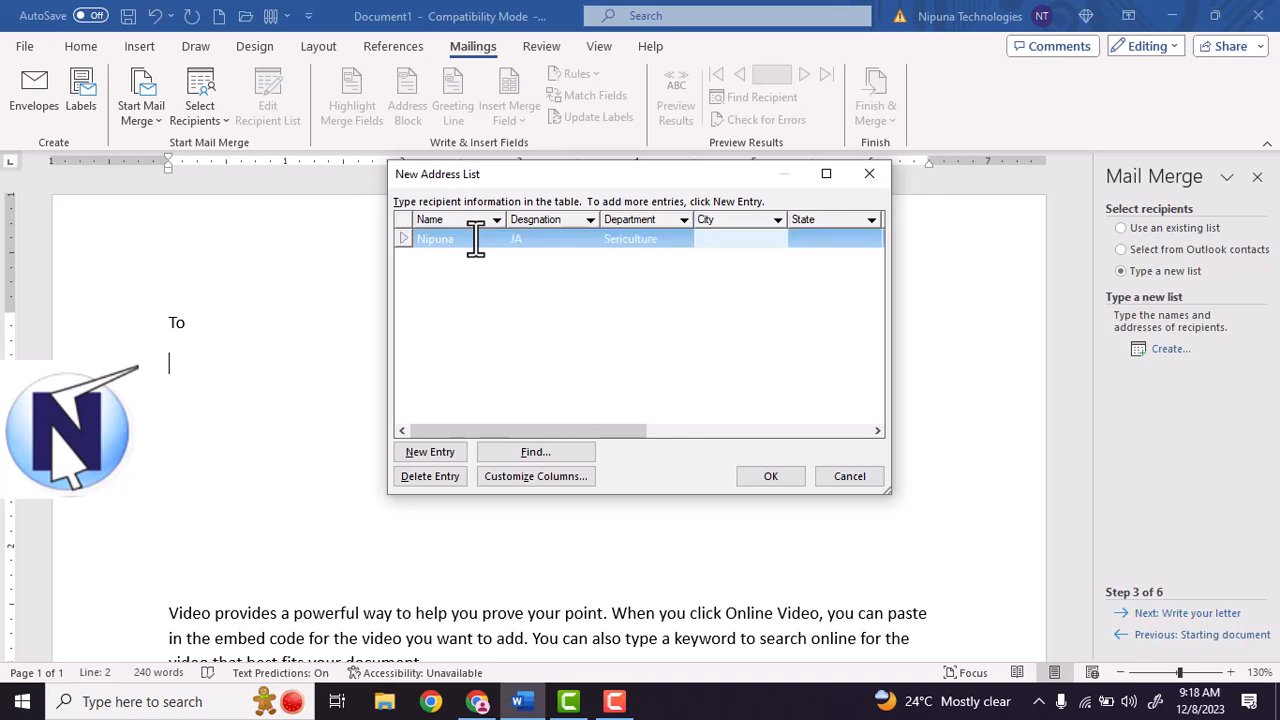
type("Guntur")
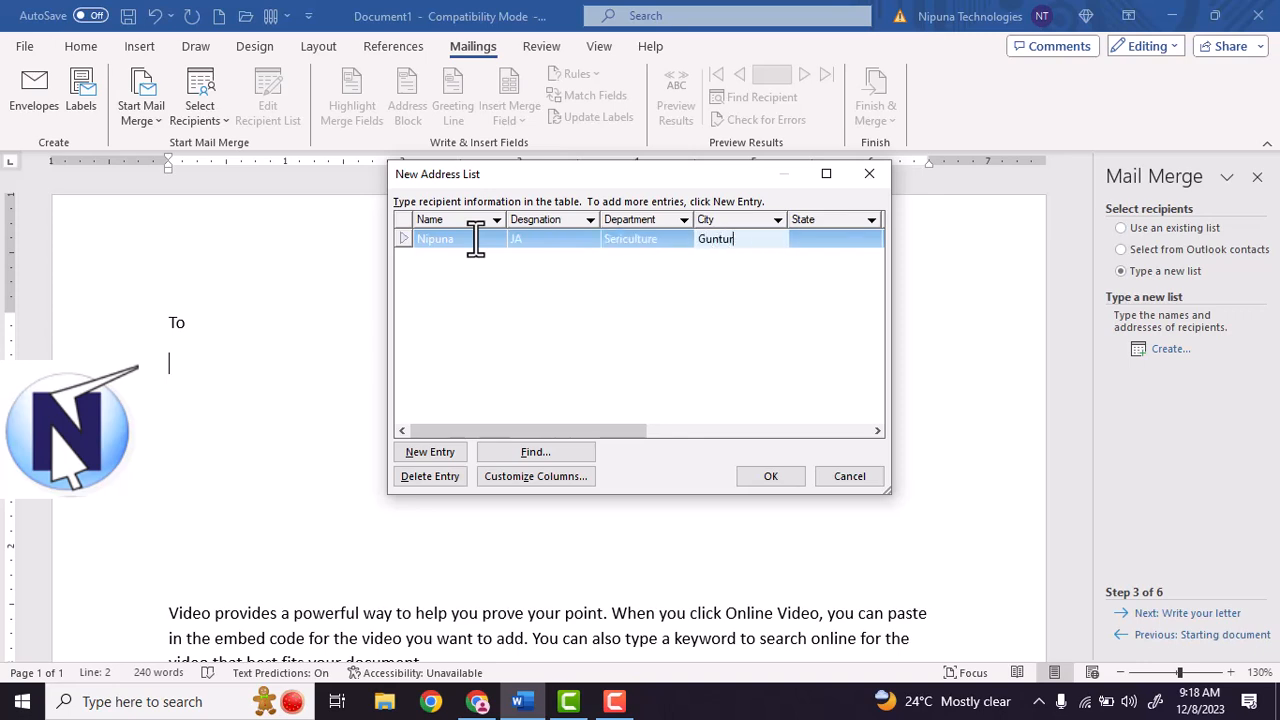
key("Tab")
type("Andhra Pradesh")
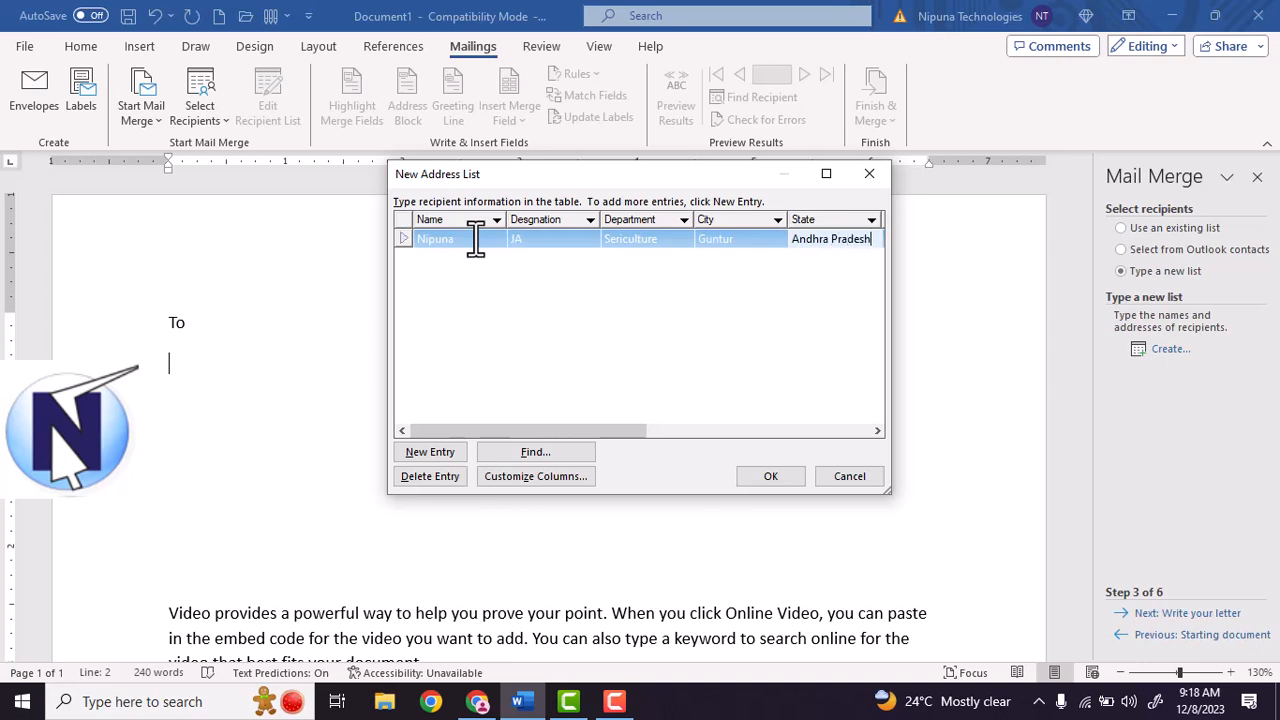
key("Tab")
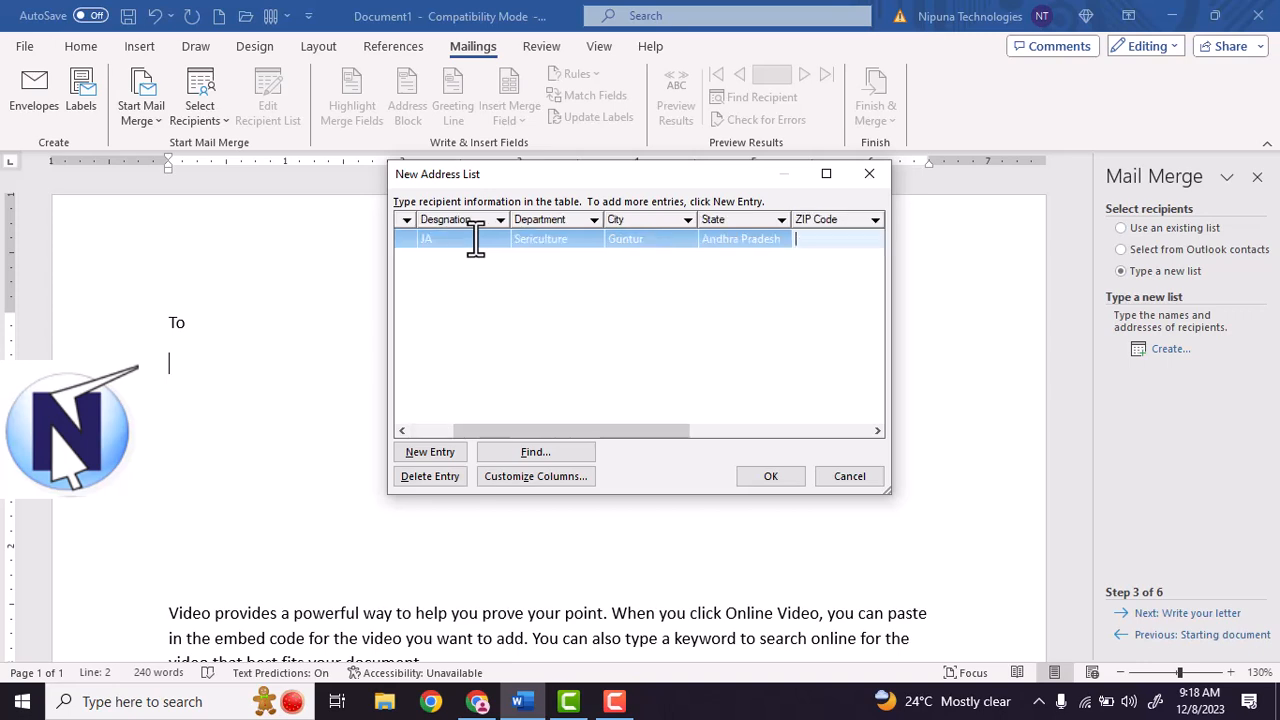
Fill in ZIP 515055, country India, the phone numbers and the e-mail address.
type("515055")
key("Tab")
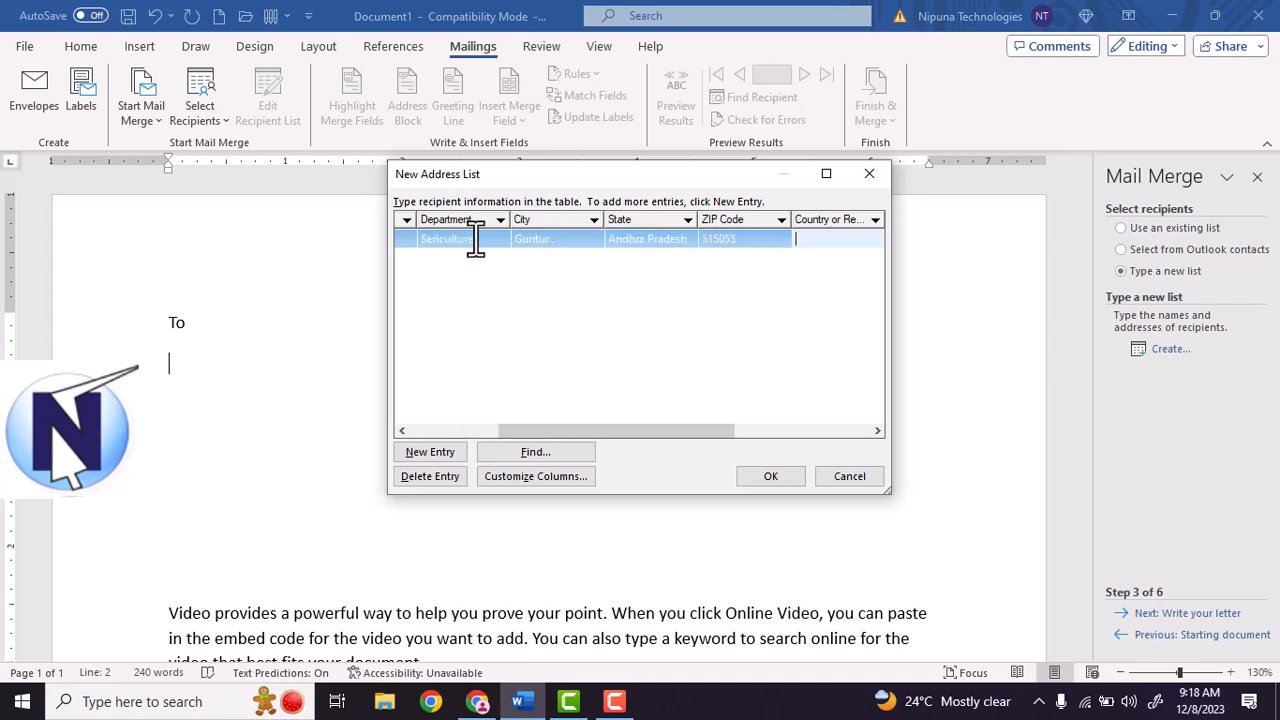
type("India")
key("Tab")
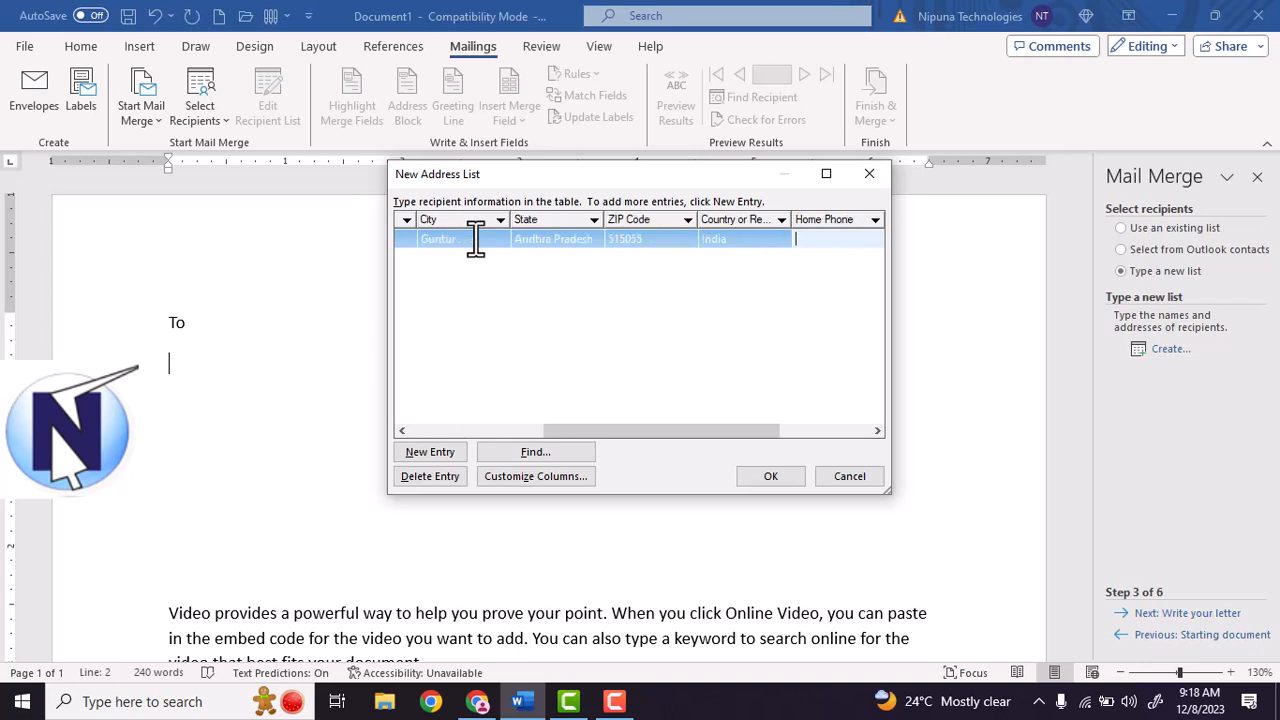
type("55454")
key("Tab")
type("4545454")
key("Tab")
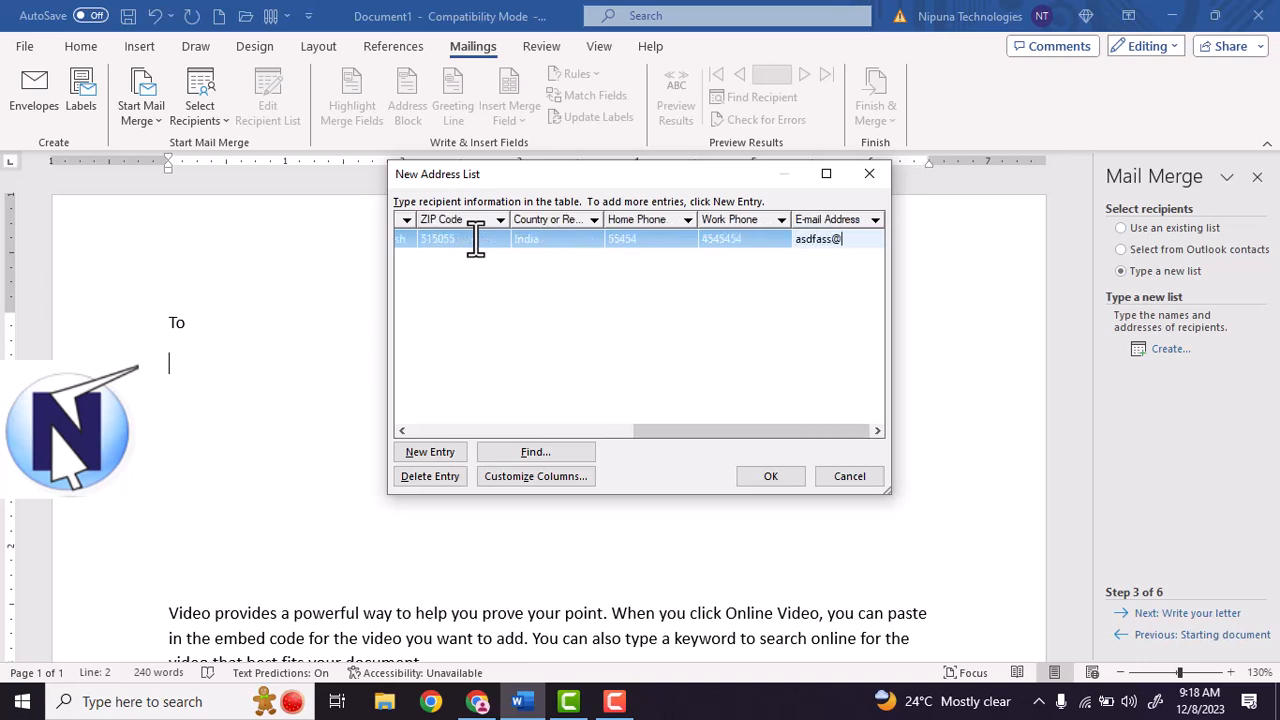
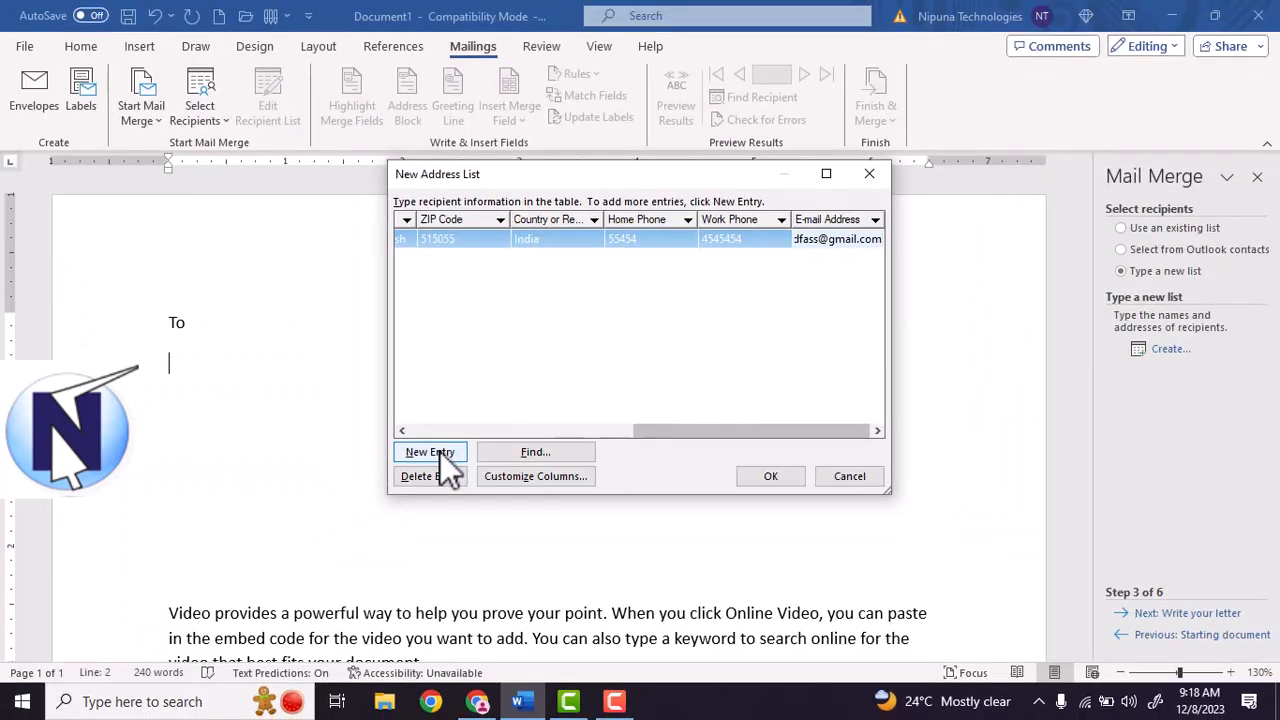
Add a second recipient with their name, designation SE, department Computer, city Vijayawada.
left_click(432, 452)
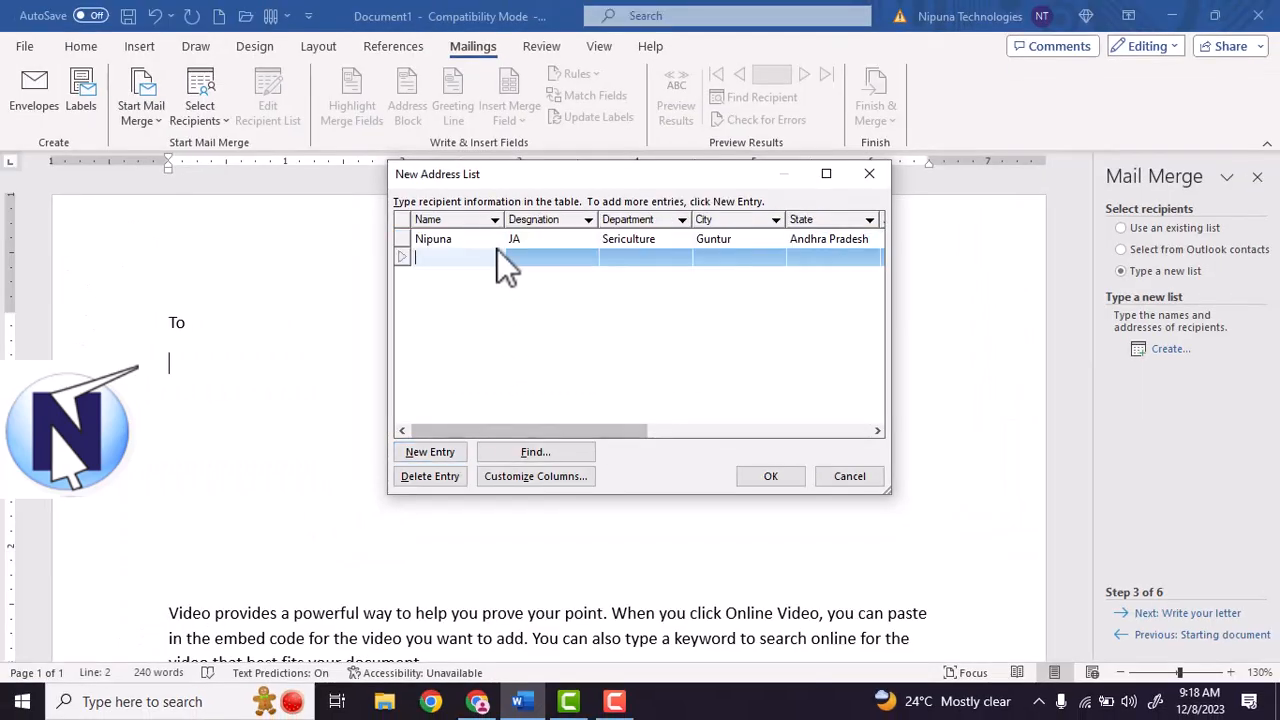
type("Ra")
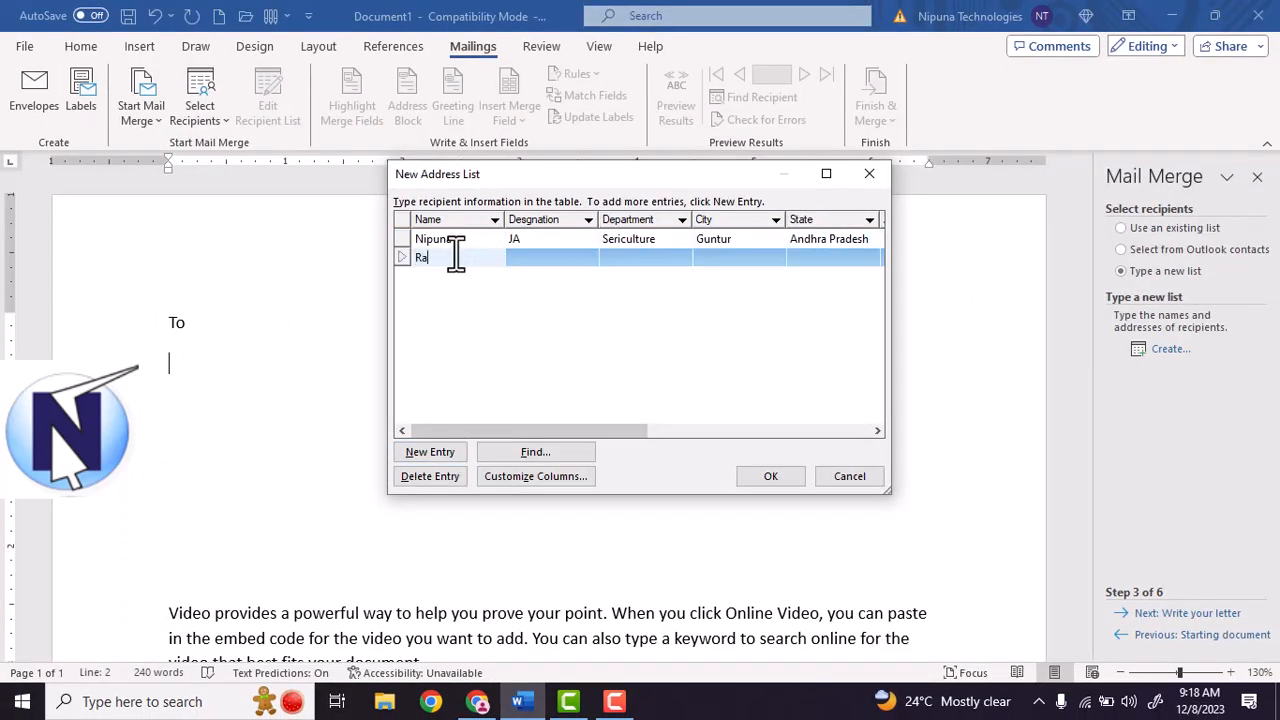
type("ju")
key("Tab")
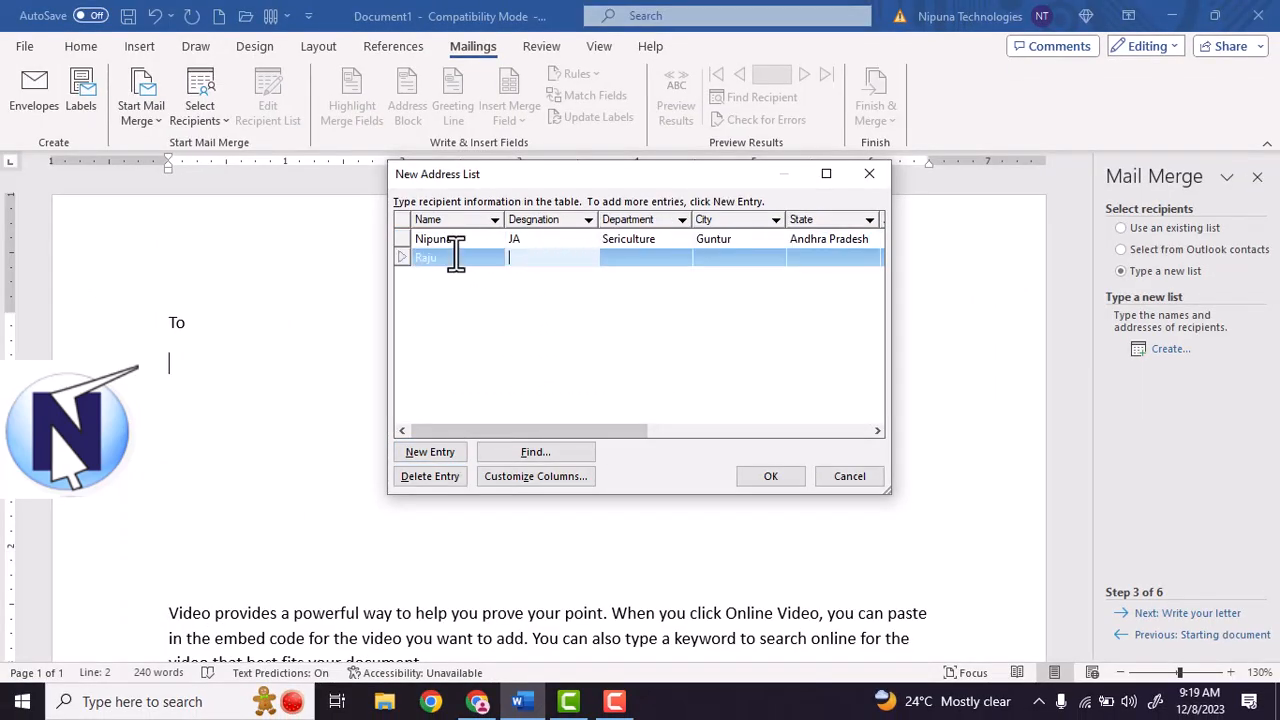
type("SE")
key("Tab")
type("Comptu")
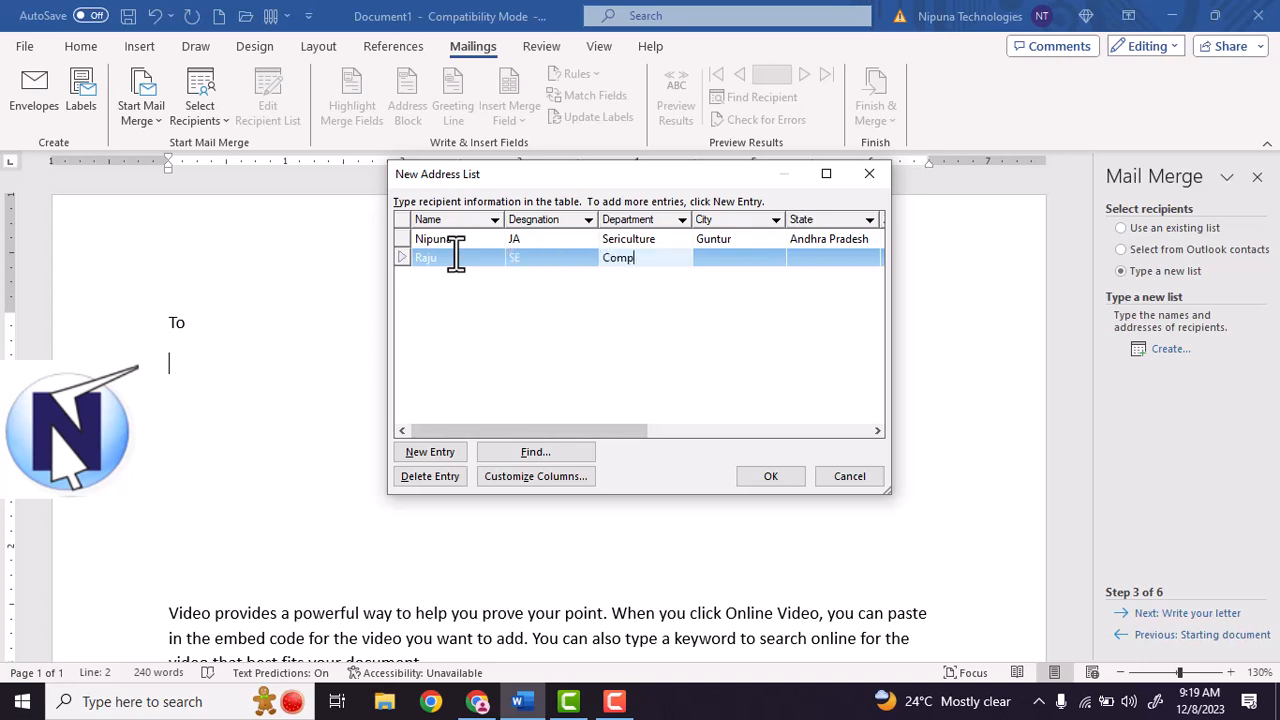
key("BackSpace")
key("BackSpace")
type("uter")
key("Tab")
type("Vija")
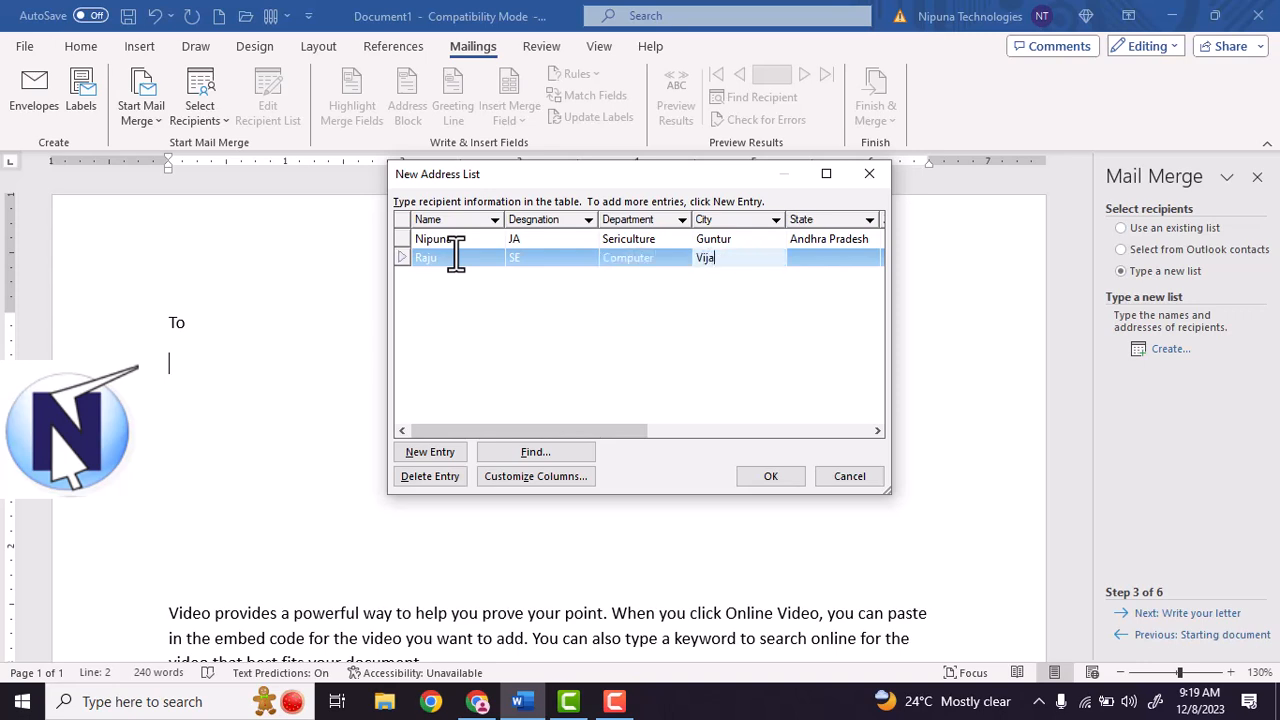
type("yawada")
key("Tab")
Complete the second entry: Andhra Pradesh, ZIP 4554, India, phone numbers and e-mail address.
type("Andhra ")
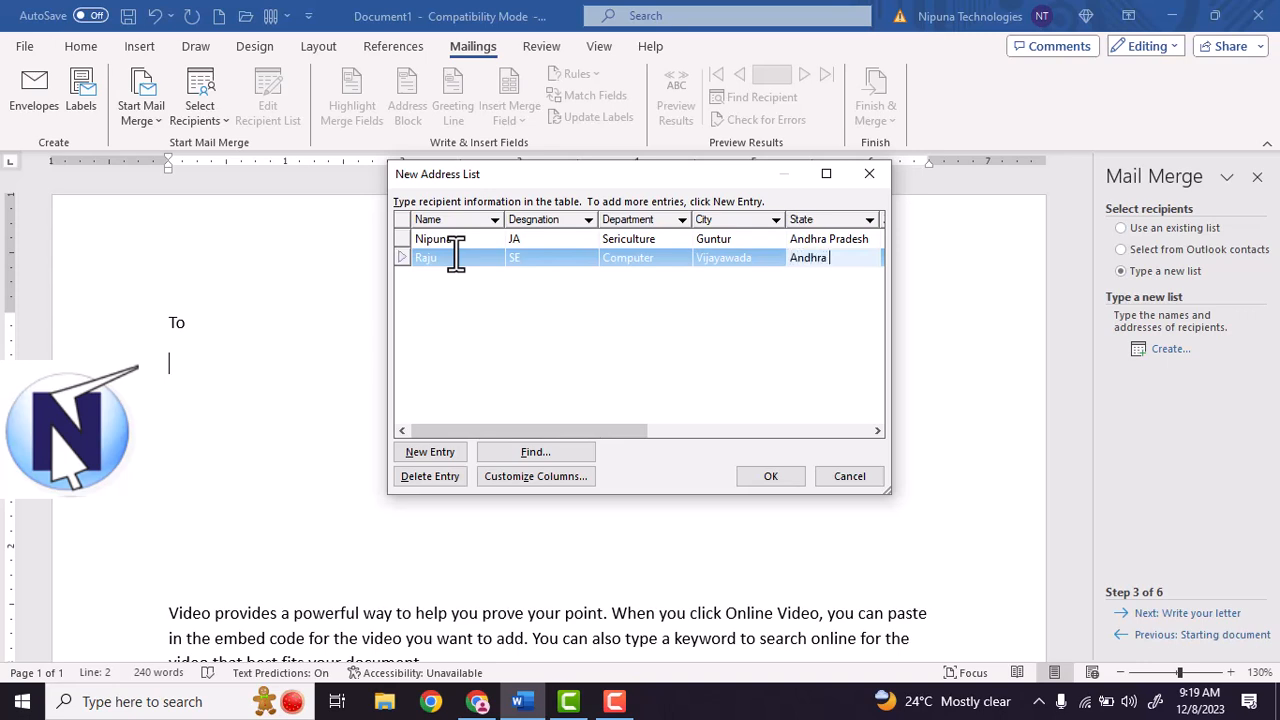
type("Pradesh")
key("Tab")
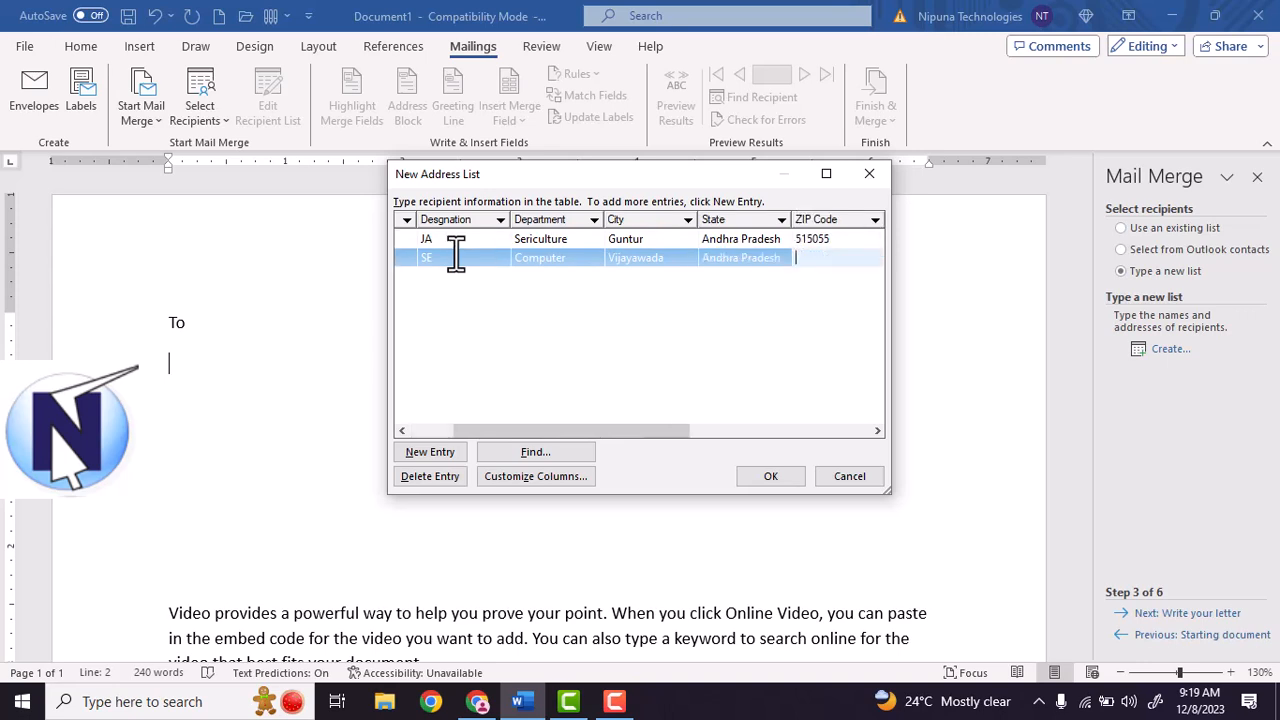
type("4554")
key("Tab")
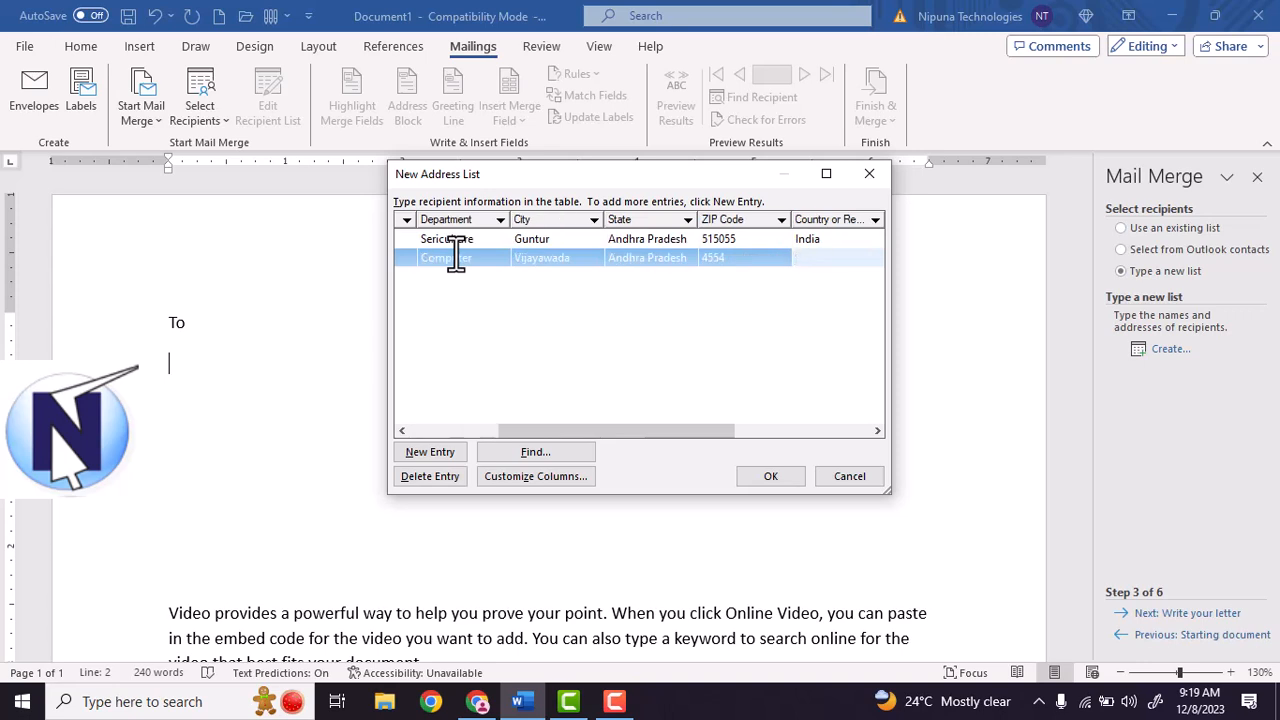
type("India")
key("Tab")
type("556565")
key("Tab")
type("65656")
key("Tab")
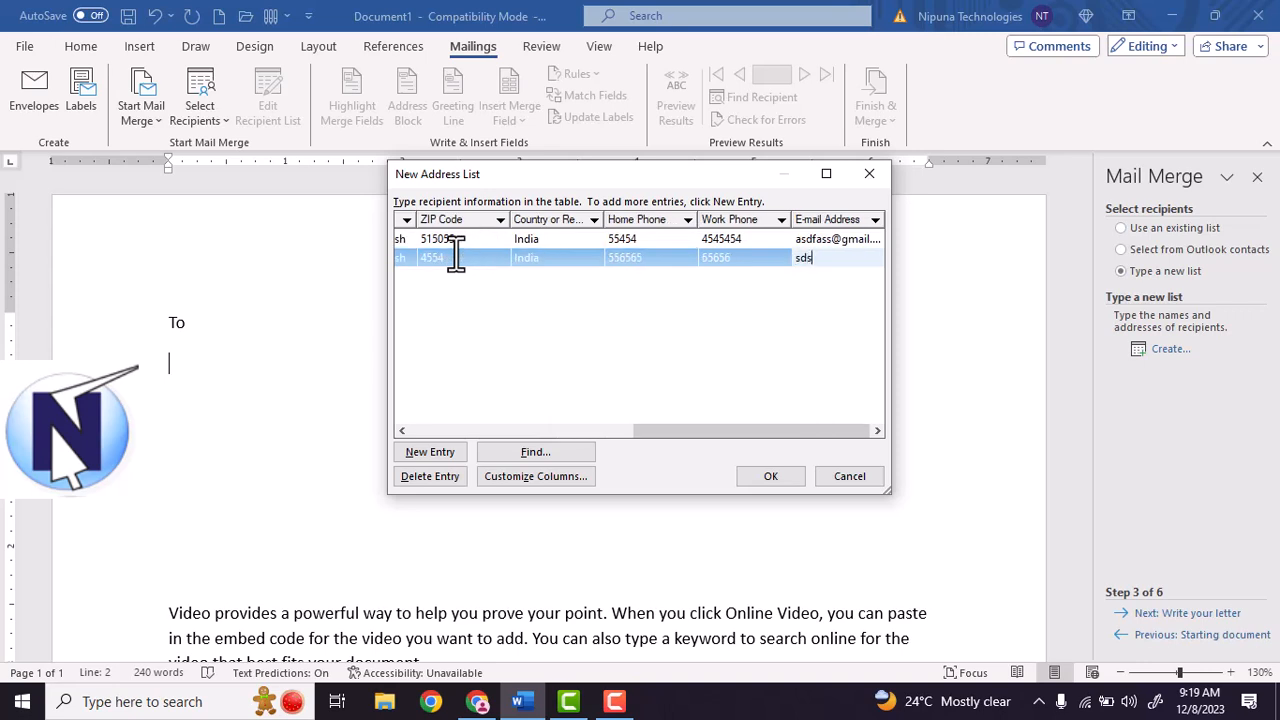
Start a third recipient with their name, designation SA, department Maths, city Guntur.
key("Tab")
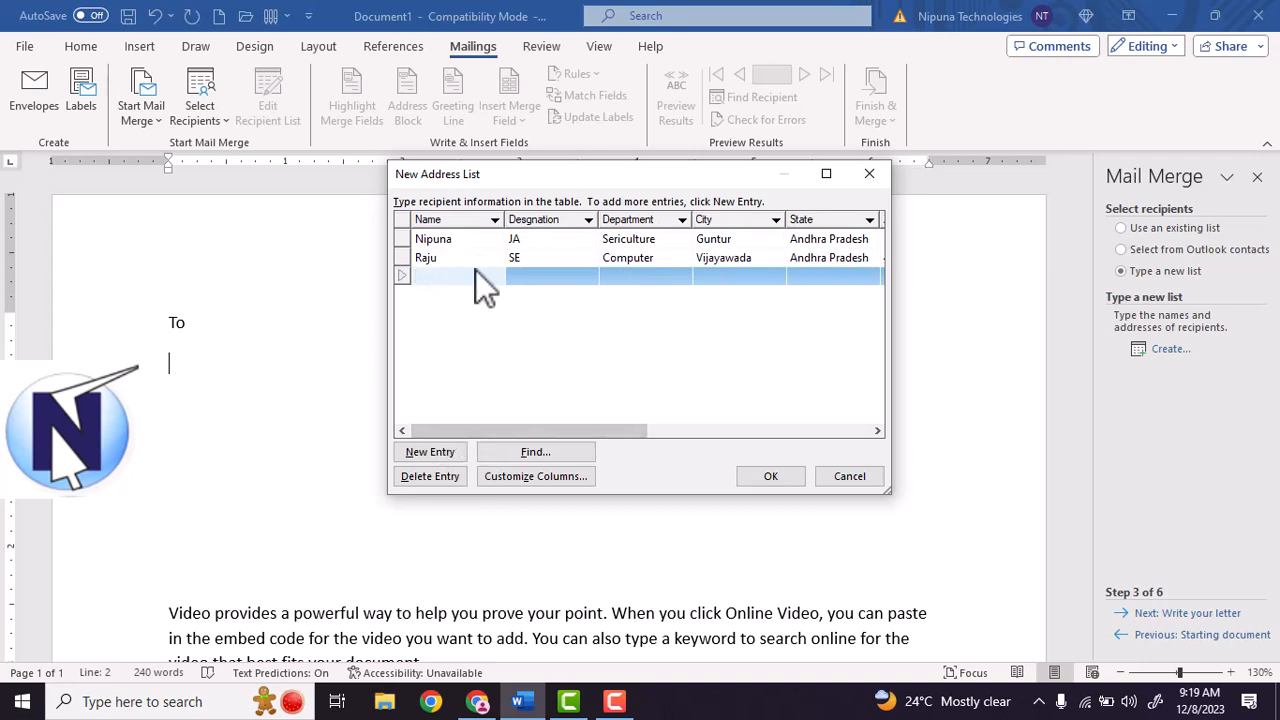
type("Prathap")
key("Tab")
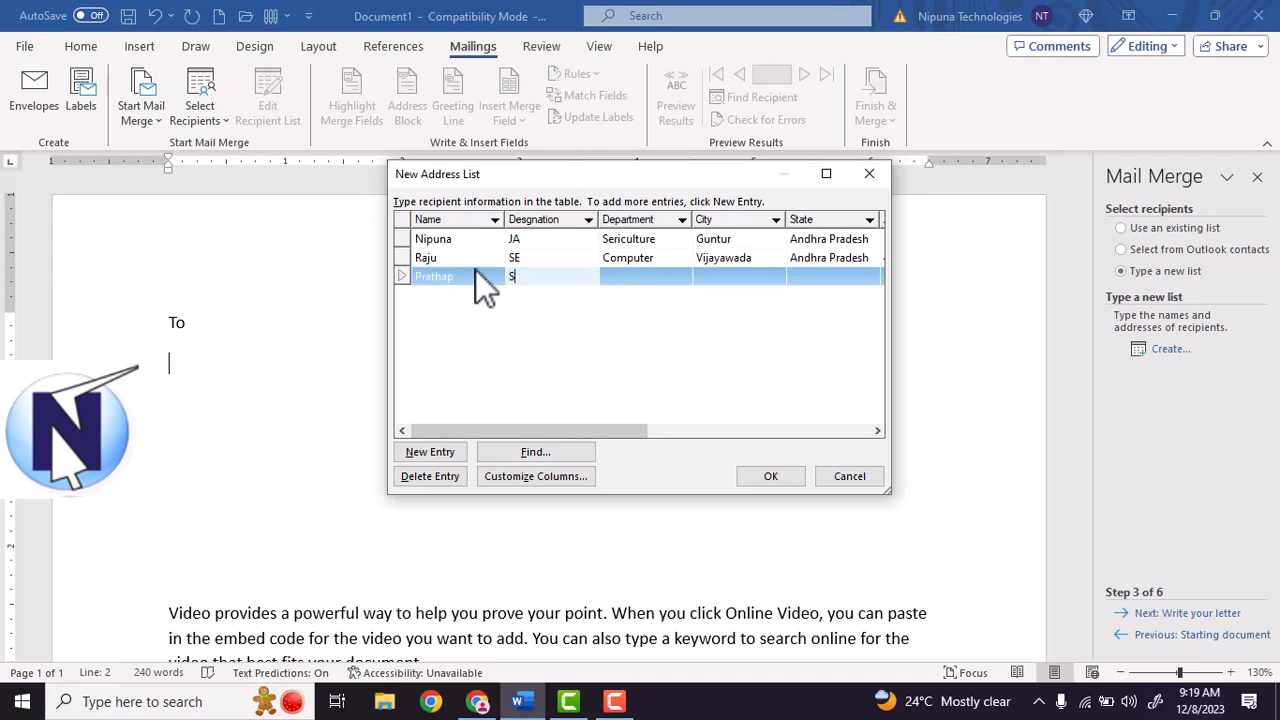
type("SA")
key("Tab")
type("Maths")
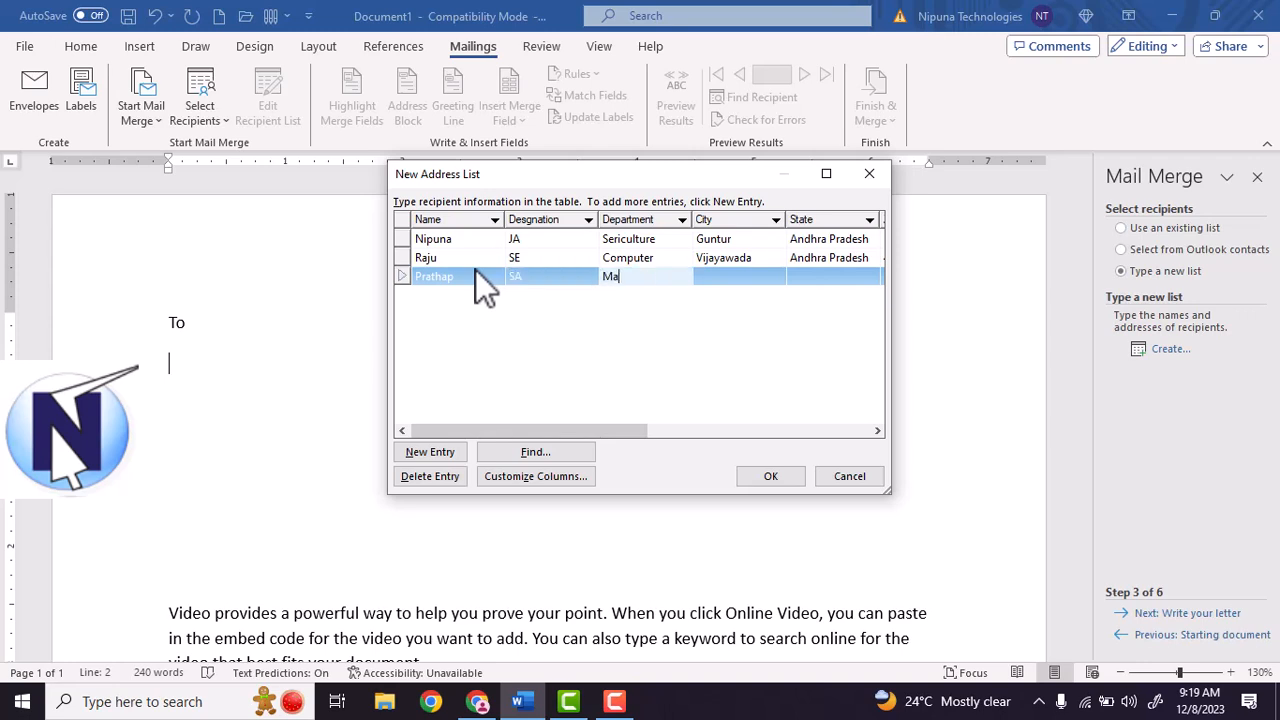
key("Tab")
type("Guntur")
key("Tab")
Complete the third entry: Andhra Pradesh, ZIP 456565, India, phone numbers and e-mail address.
type("Andhra Prade")
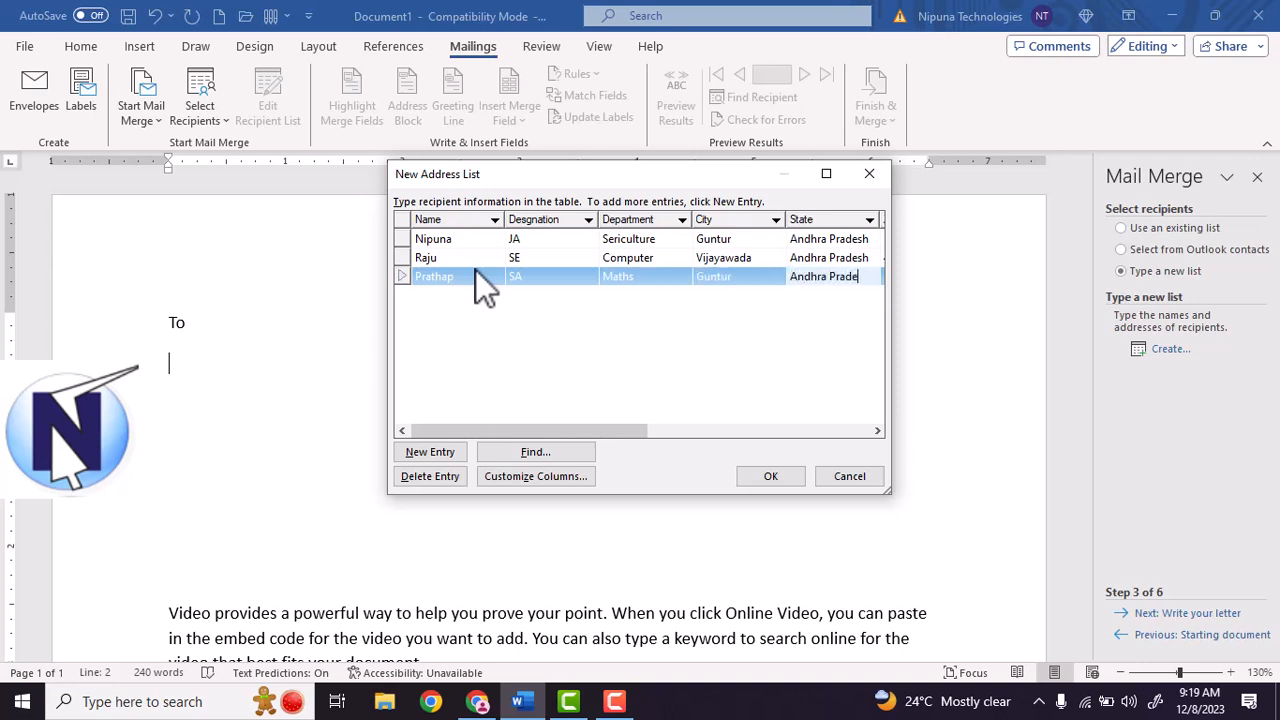
type("sh")
key("Tab")
type("456565")
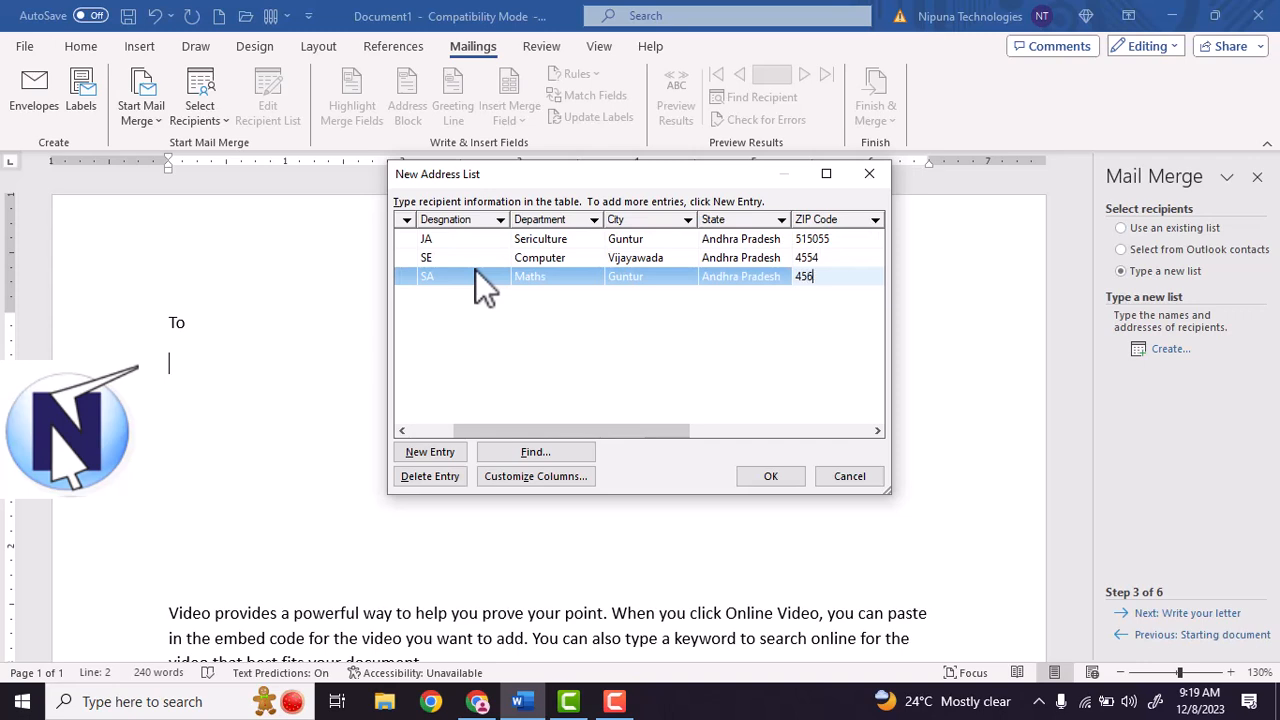
key("Tab")
type("India")
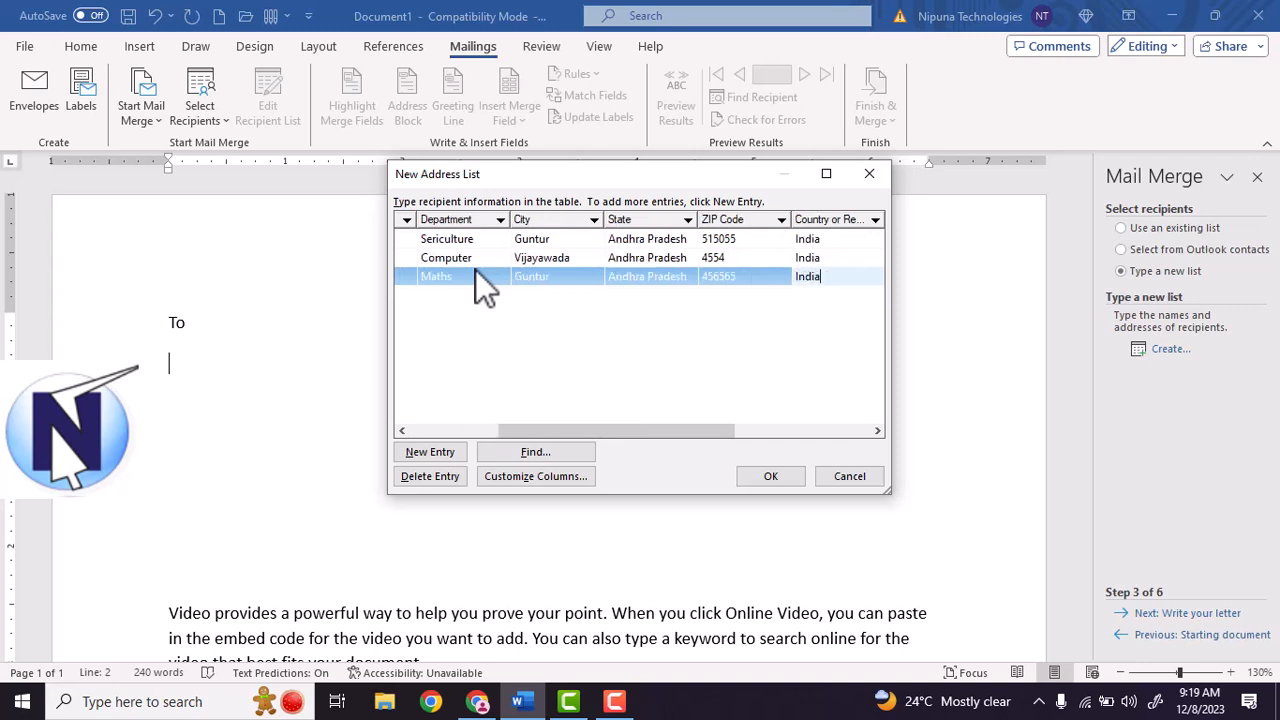
key("Tab")
type("555")
key("Tab")
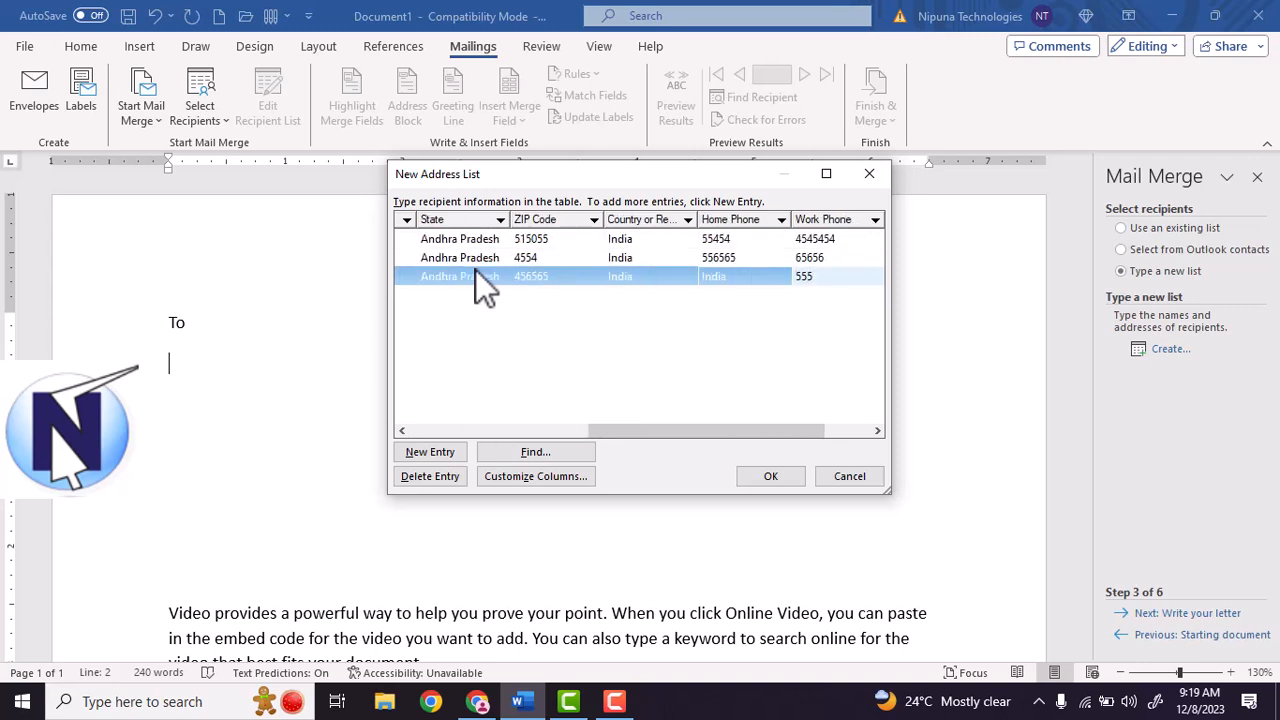
type("56654")
key("Tab")
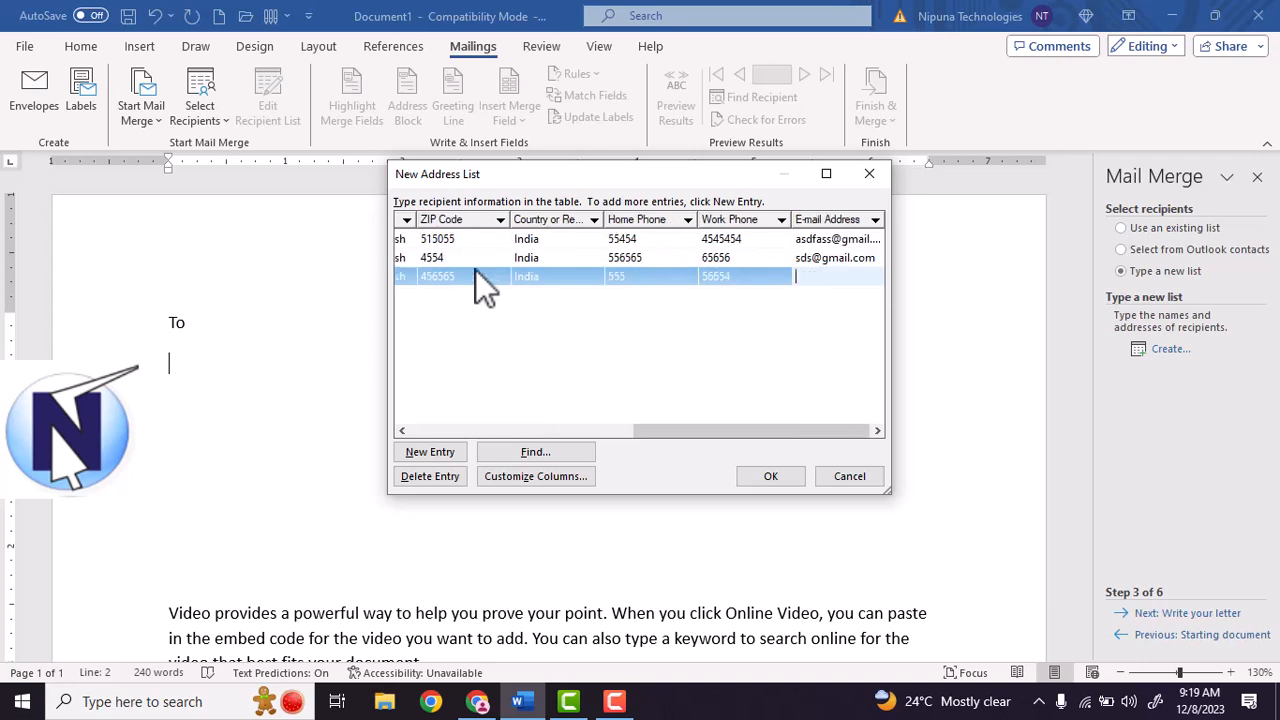
Dismiss Find Entry, finish the list, and save it as address.mdb.
left_click(583, 455)
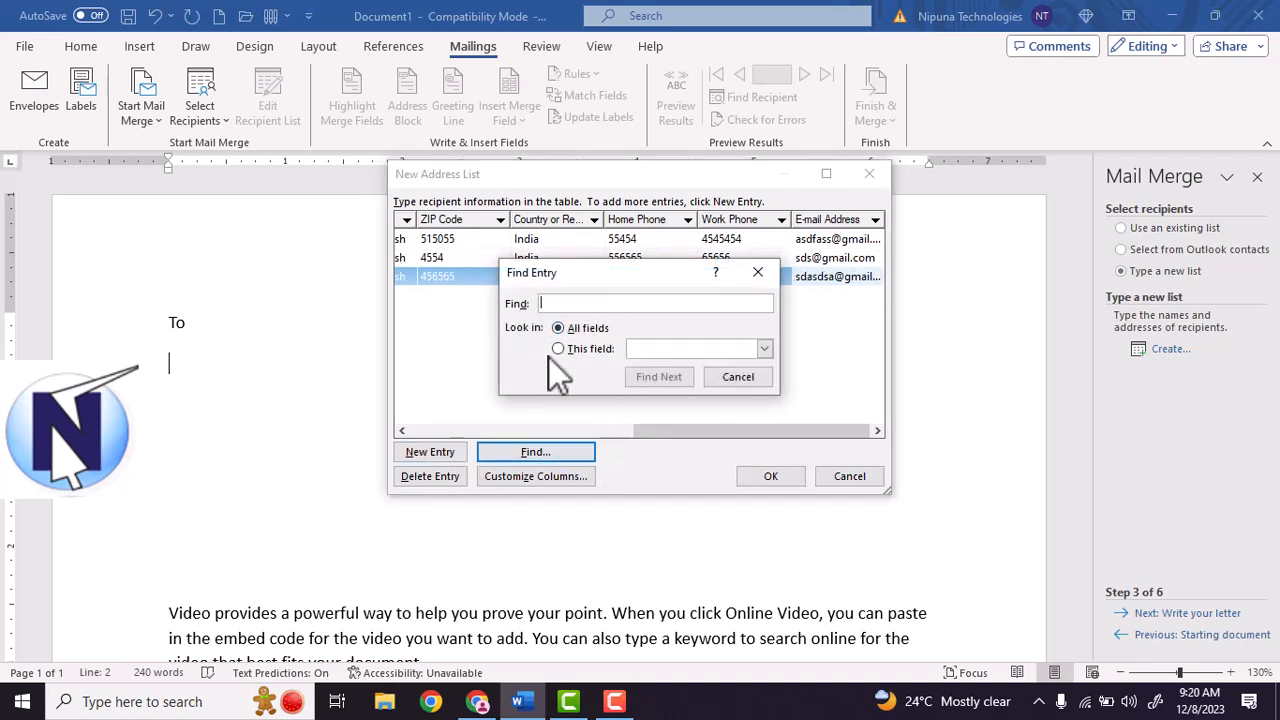
left_click(739, 379)
left_click(790, 470)
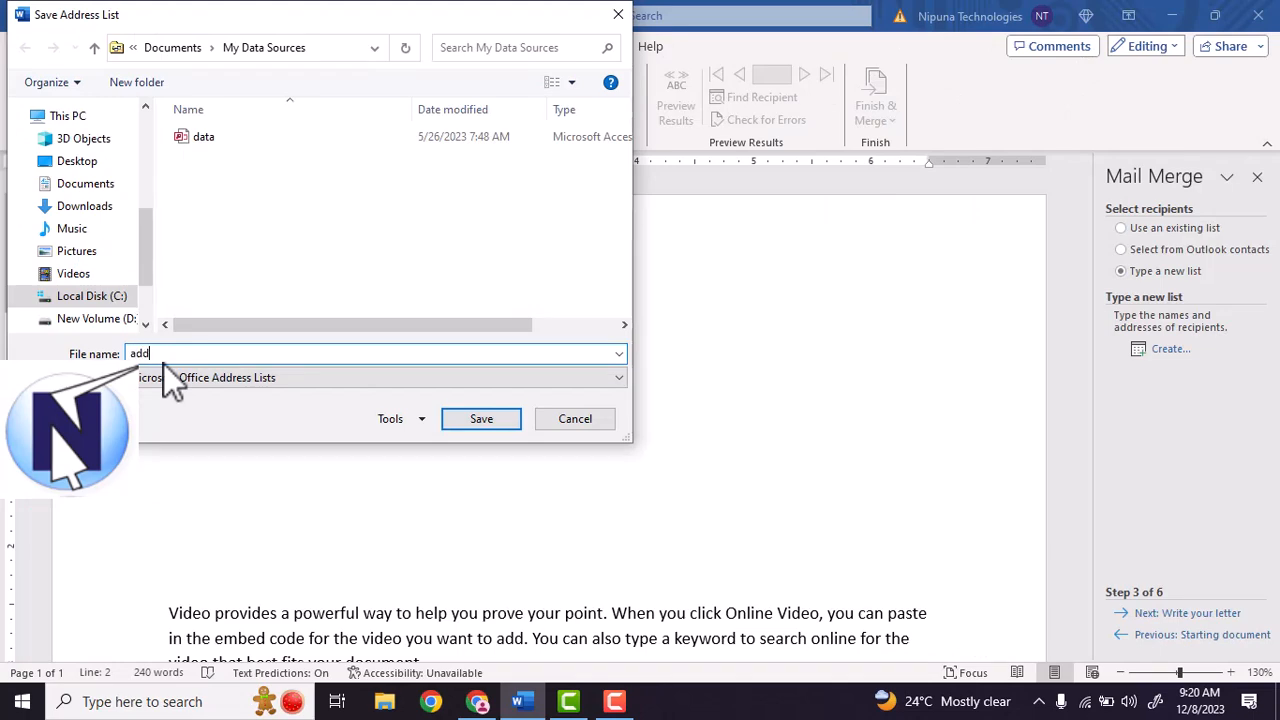
left_click(485, 423)
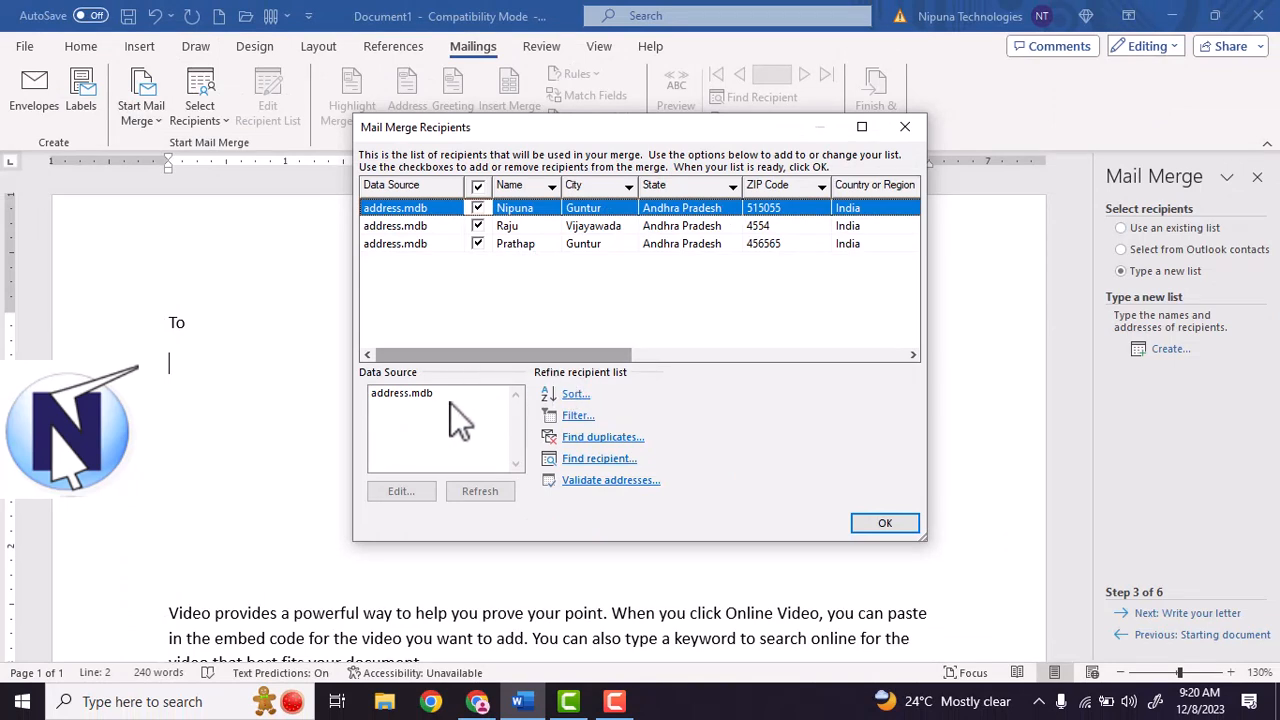
Check for duplicates, keep all three recipients, and confirm address.mdb as the merge source.
left_click(605, 438)
left_click(875, 508)
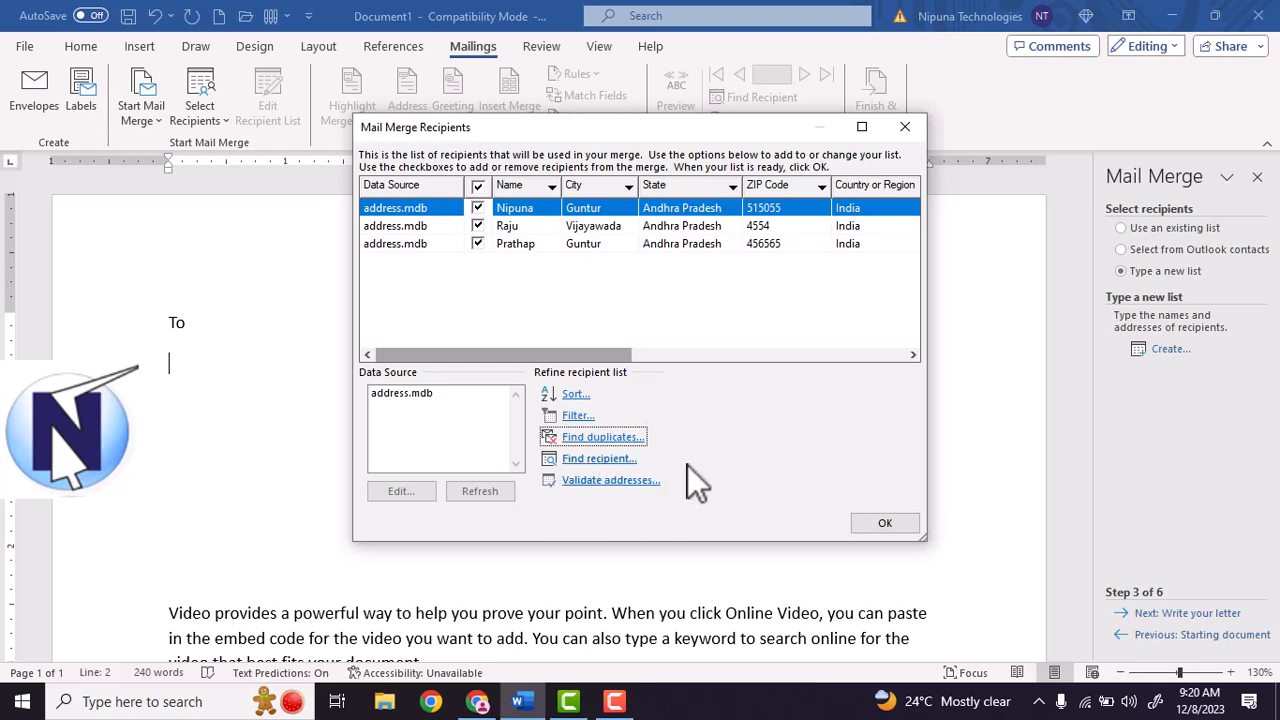
left_click(882, 522)
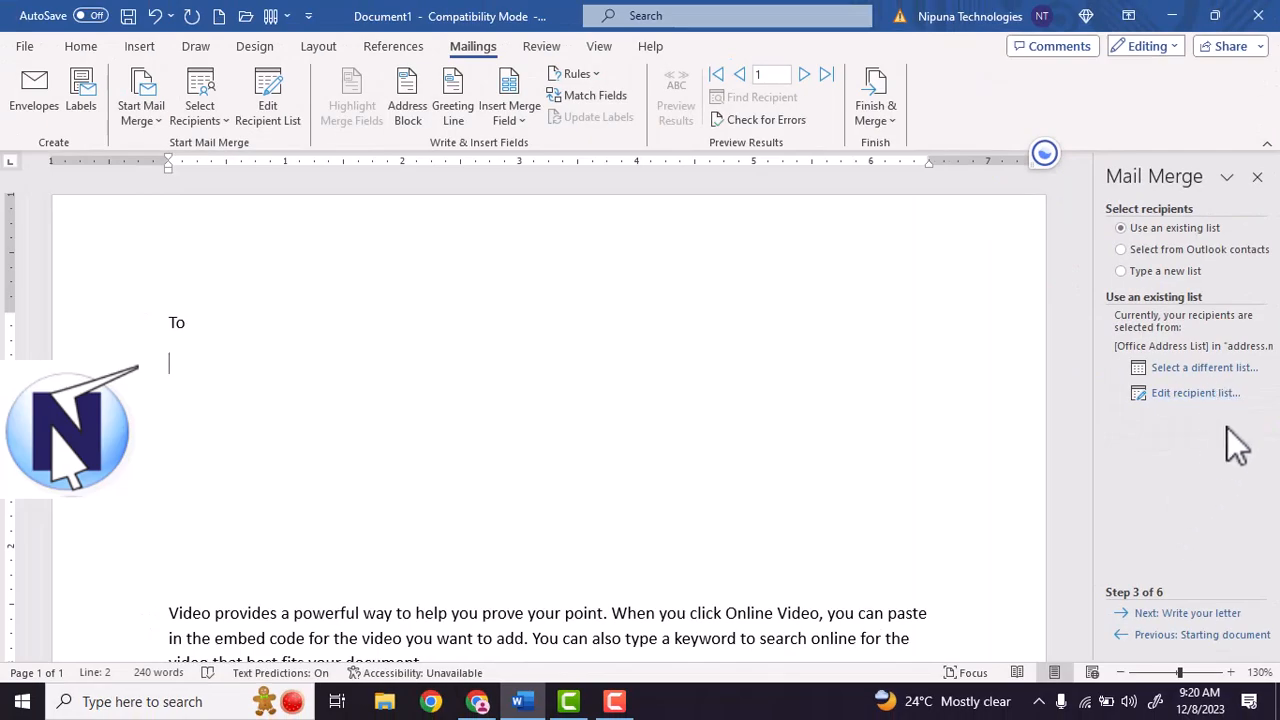
left_click(1229, 370)
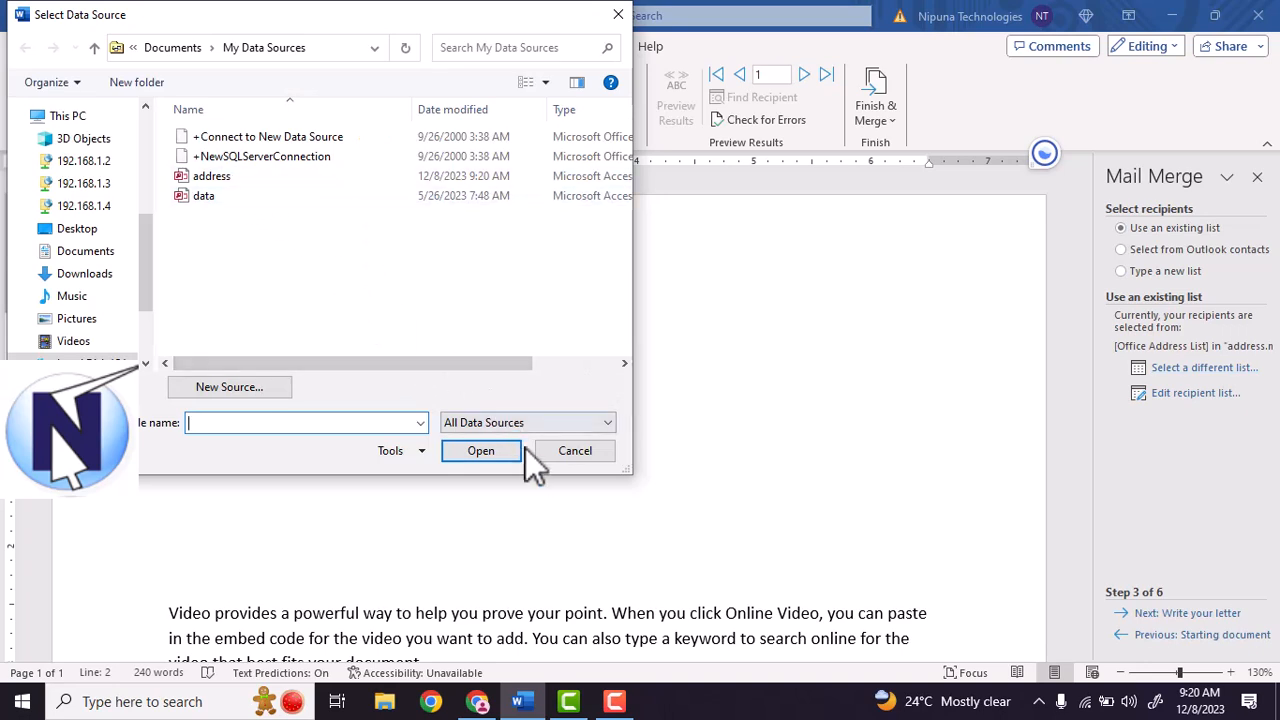
left_click(572, 456)
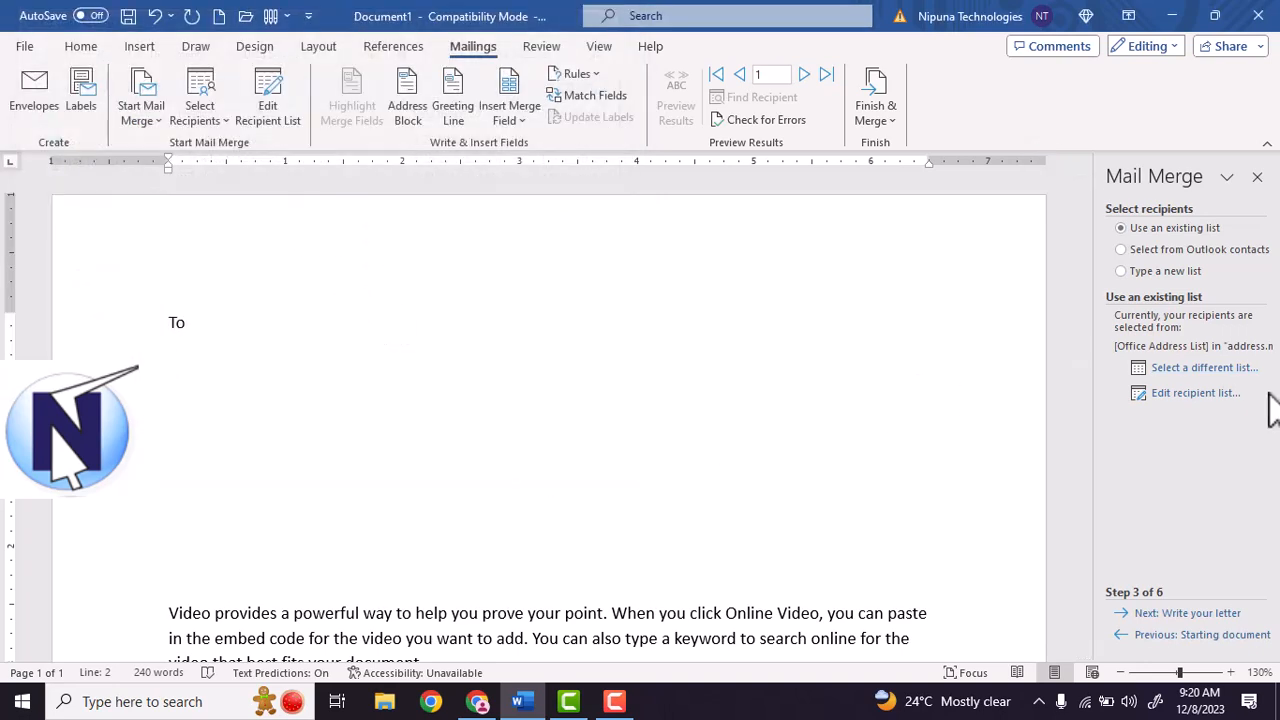
left_click(1222, 399)
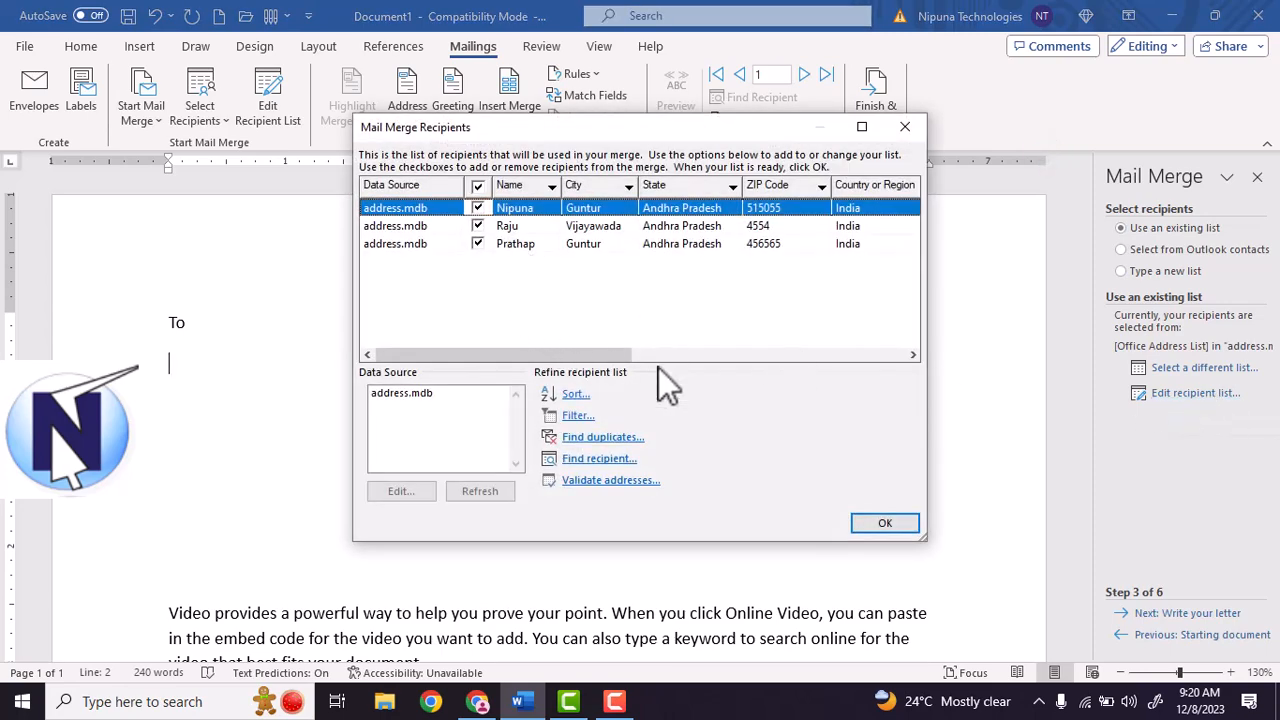
left_click(889, 524)
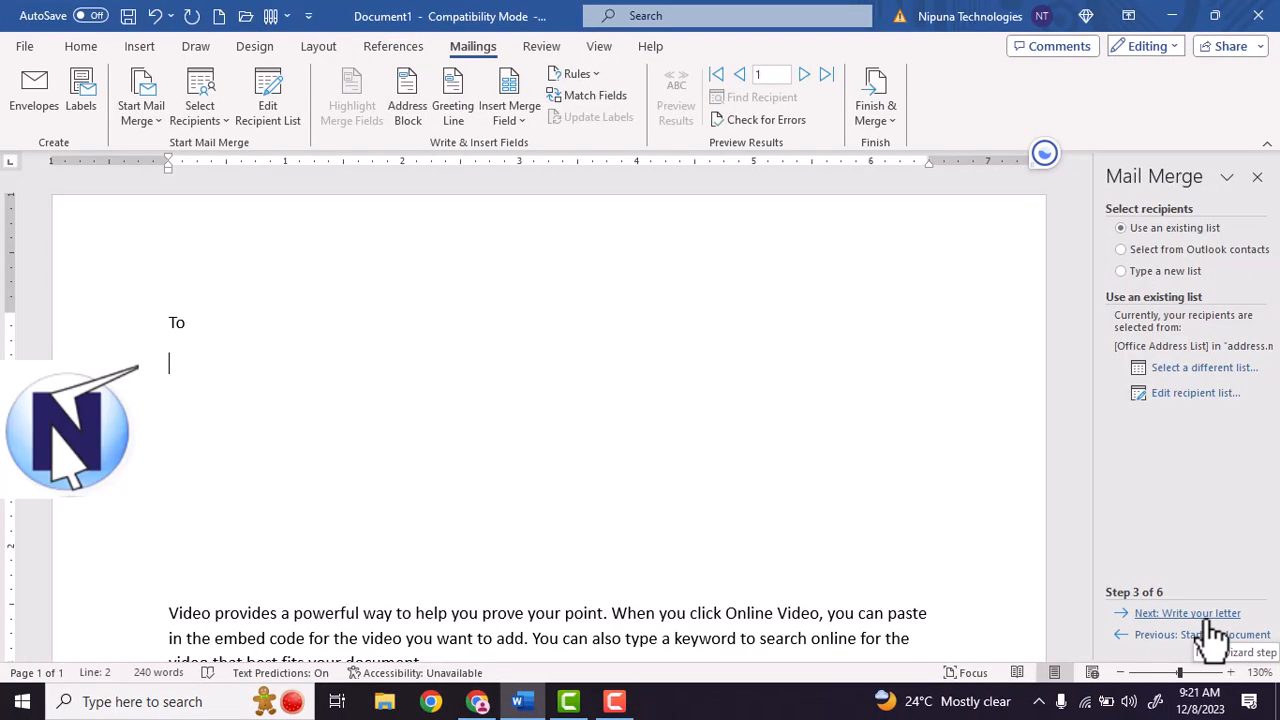
Advance the wizard to step 4, Write your letter, and open Insert Merge Field via More items.
left_click(1190, 613)
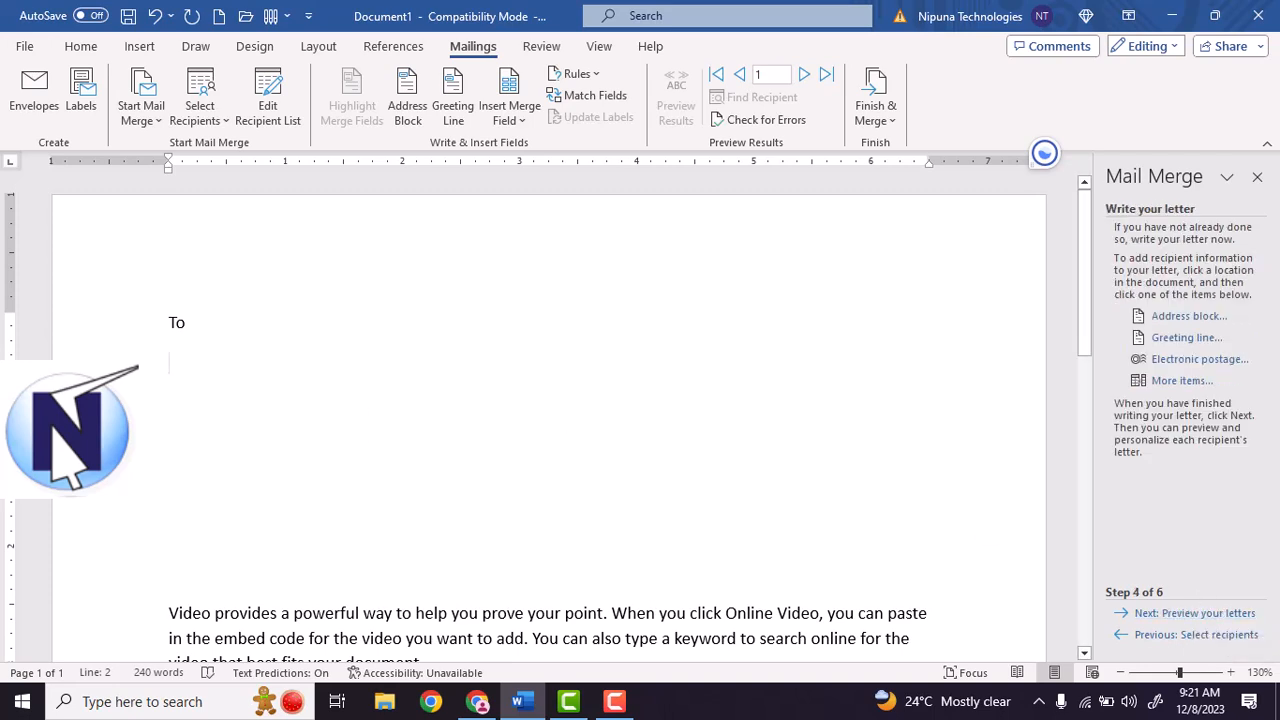
scroll(172, 576, "down", 1)
scroll(172, 576, "down", 1)
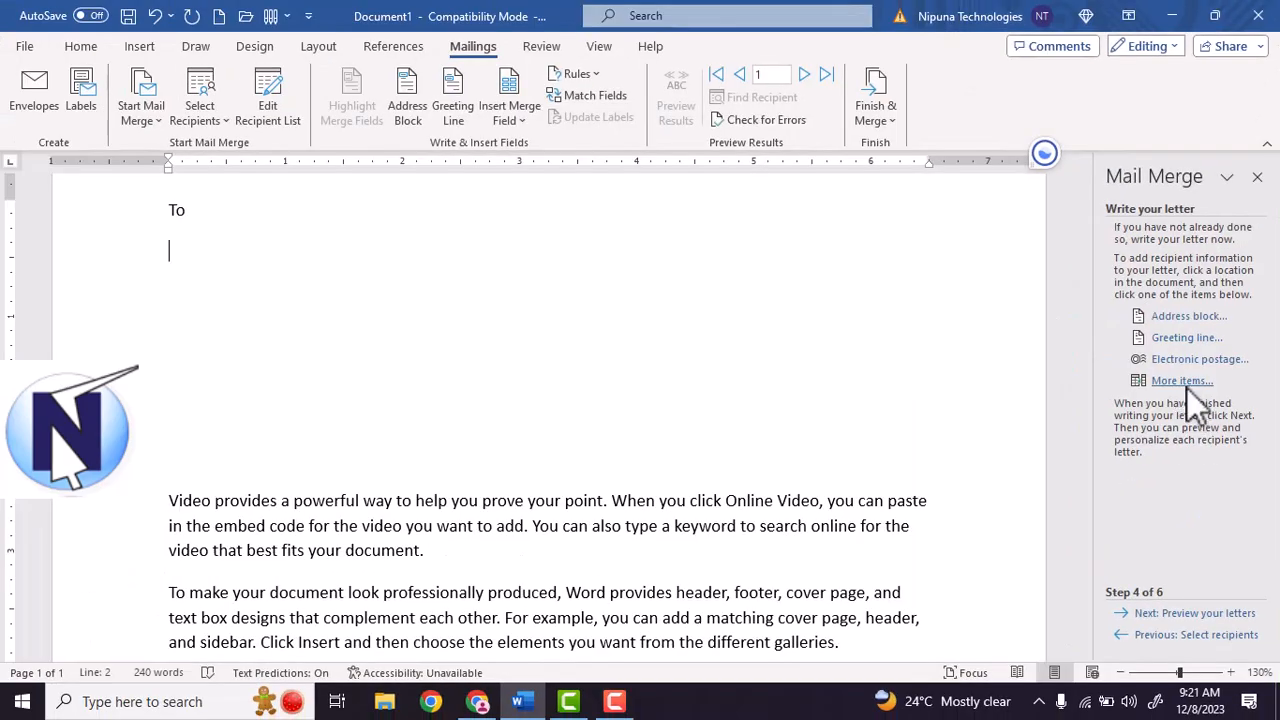
left_click(1088, 450)
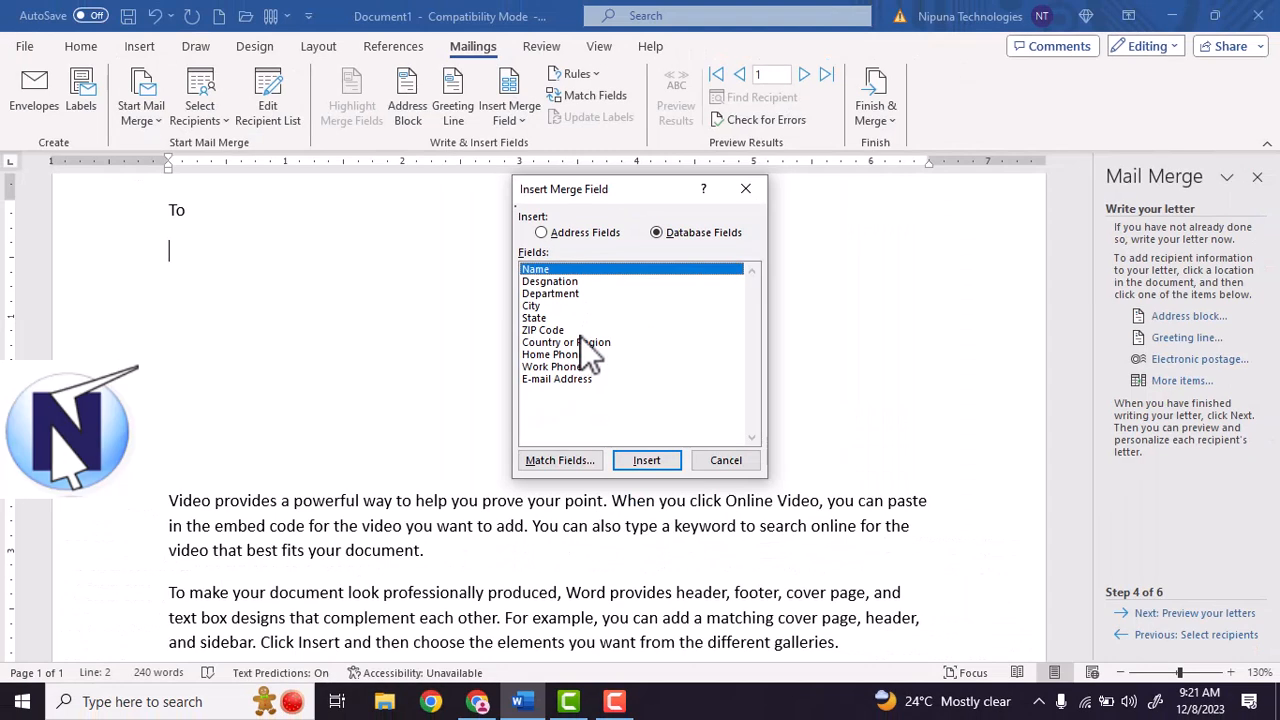
Insert the Name, Desgnation, Department, City, State and ZIP Code merge fields under To.
left_click(646, 460)
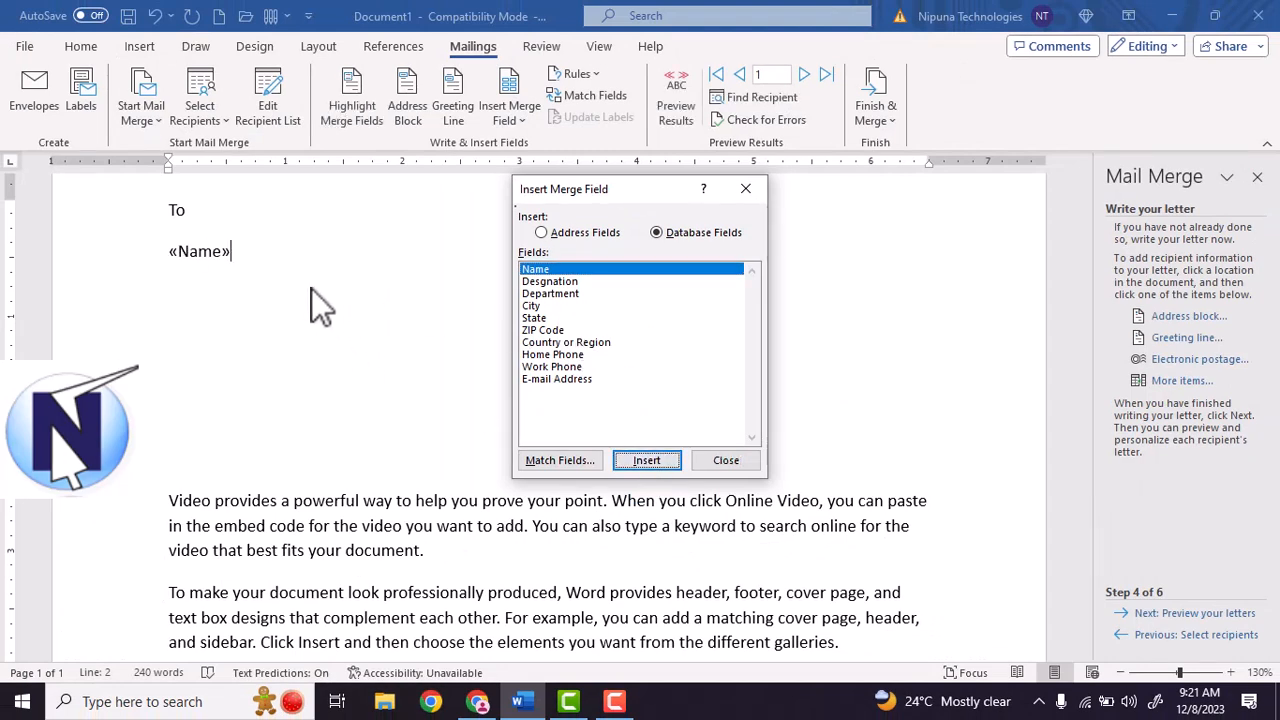
left_click(549, 282)
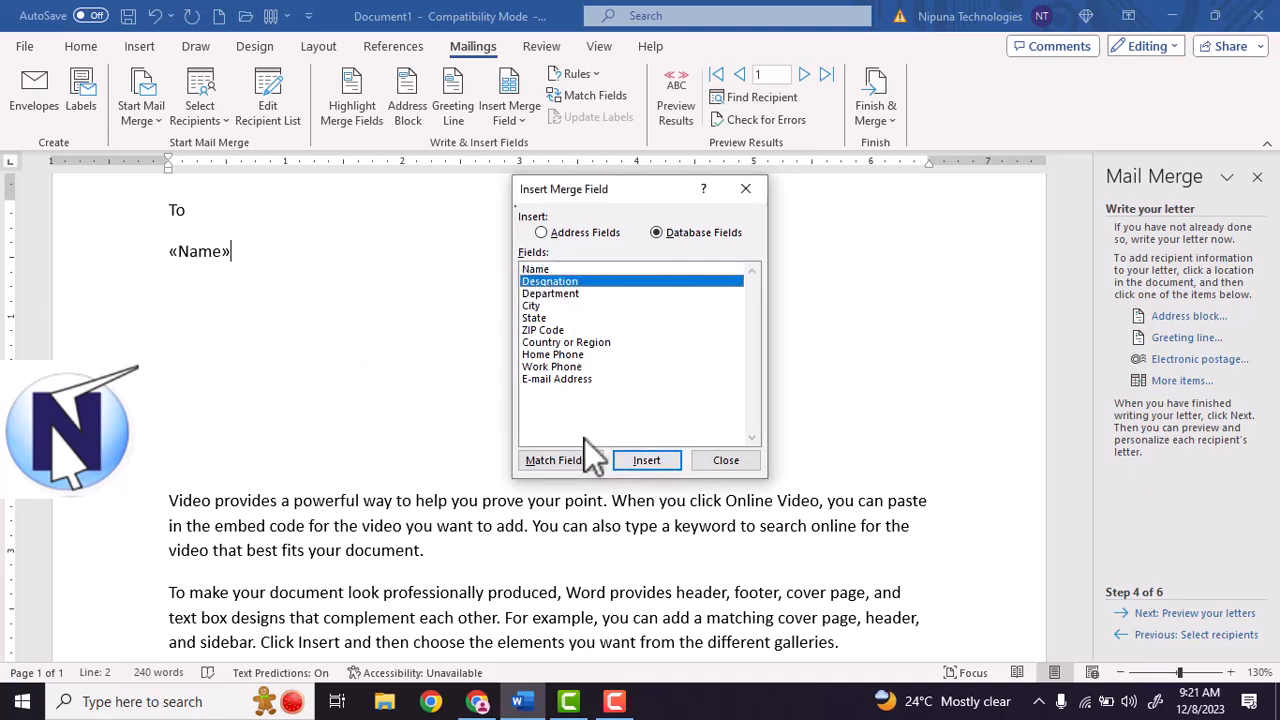
left_click(634, 459)
left_click(549, 294)
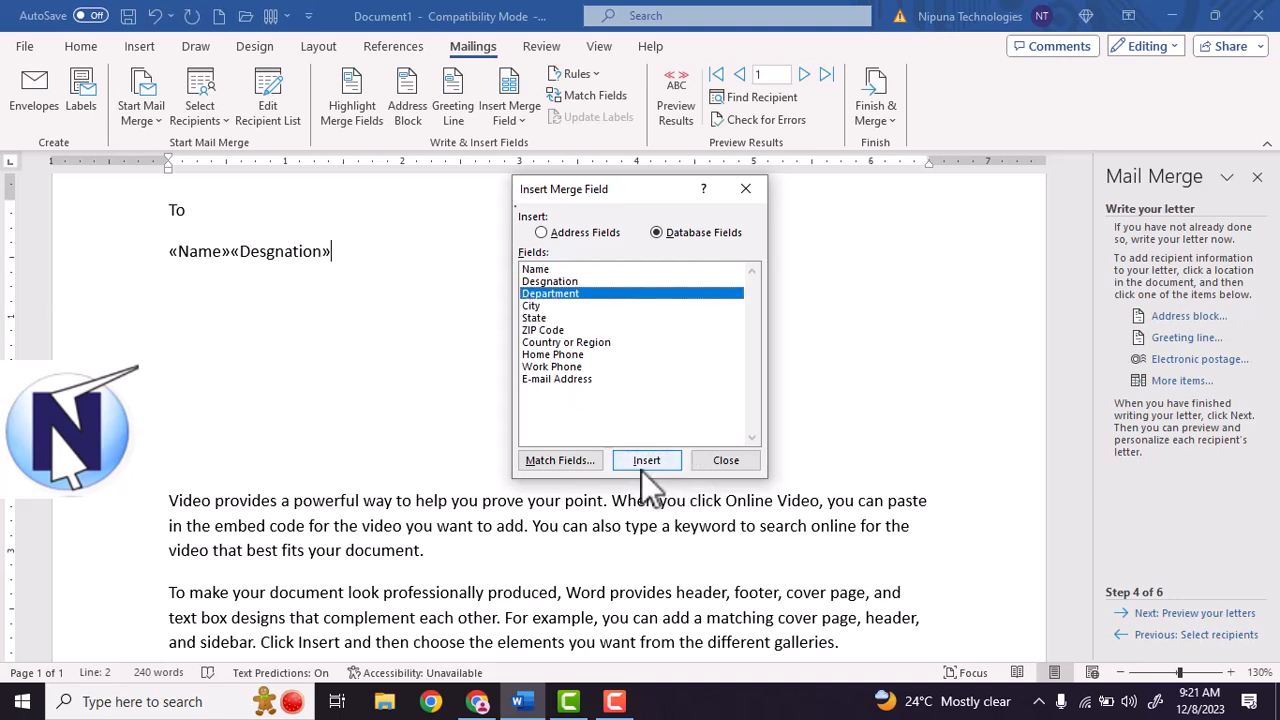
left_click(644, 464)
left_click(533, 306)
left_click(640, 460)
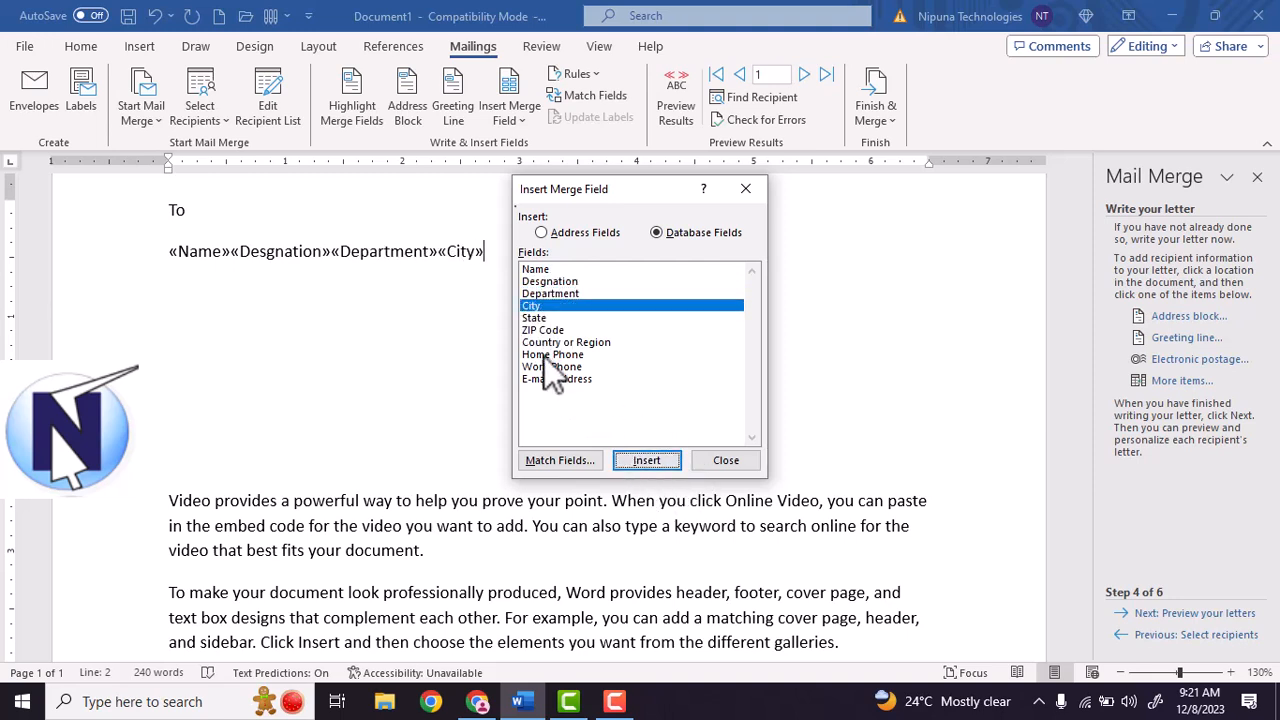
left_click(533, 318)
left_click(655, 464)
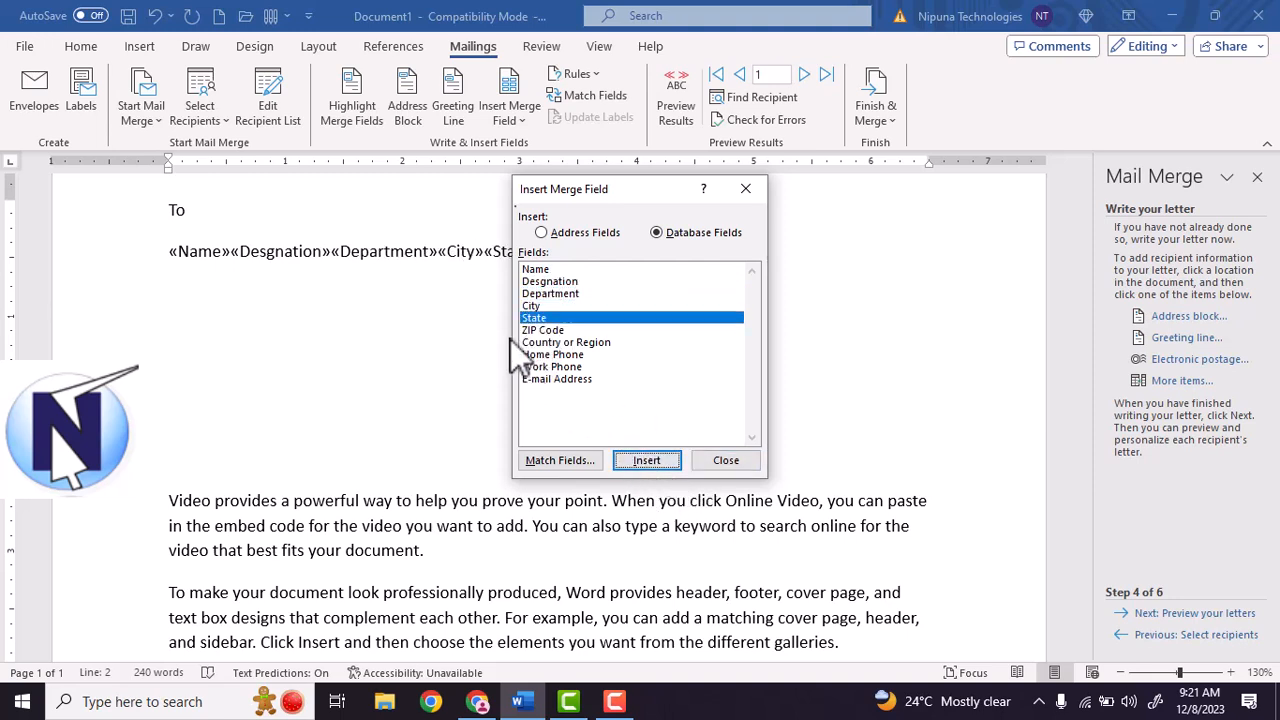
left_click(531, 332)
left_click(652, 462)
Add the Country or Region, Home Phone, Work_Phone and Email_Address fields, then close the dialog.
left_click(539, 343)
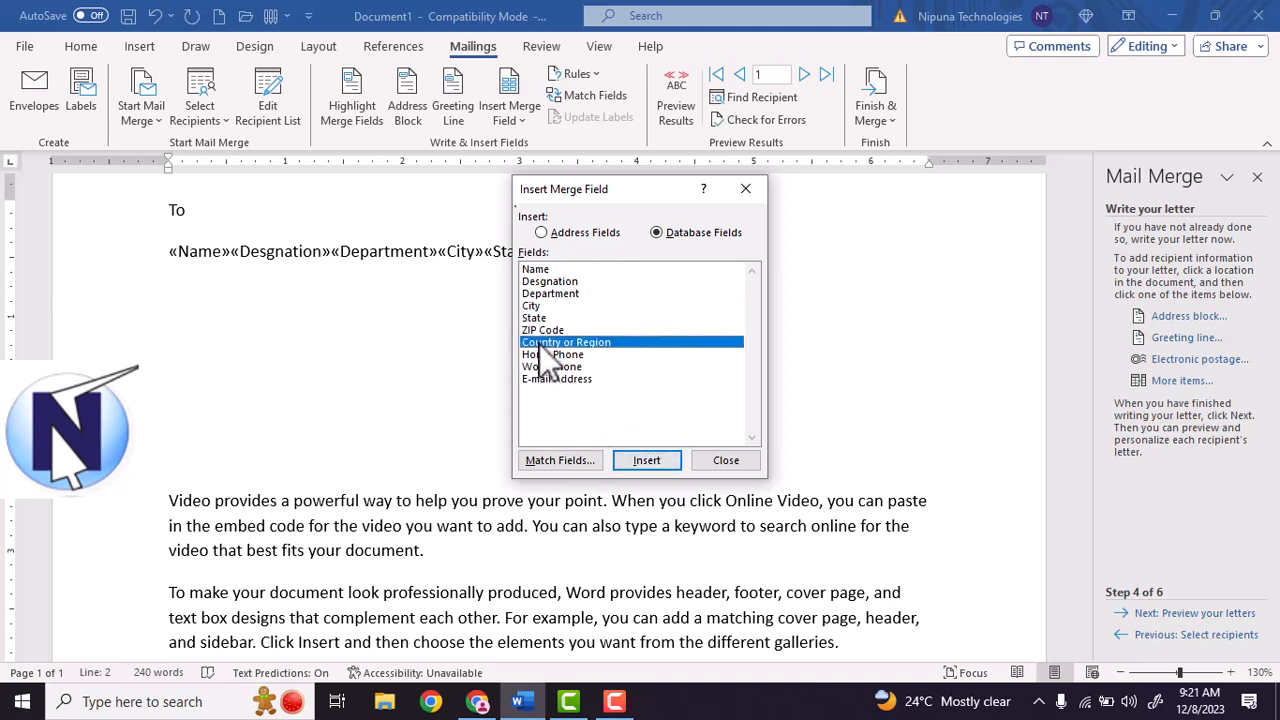
left_click(646, 462)
left_click(548, 355)
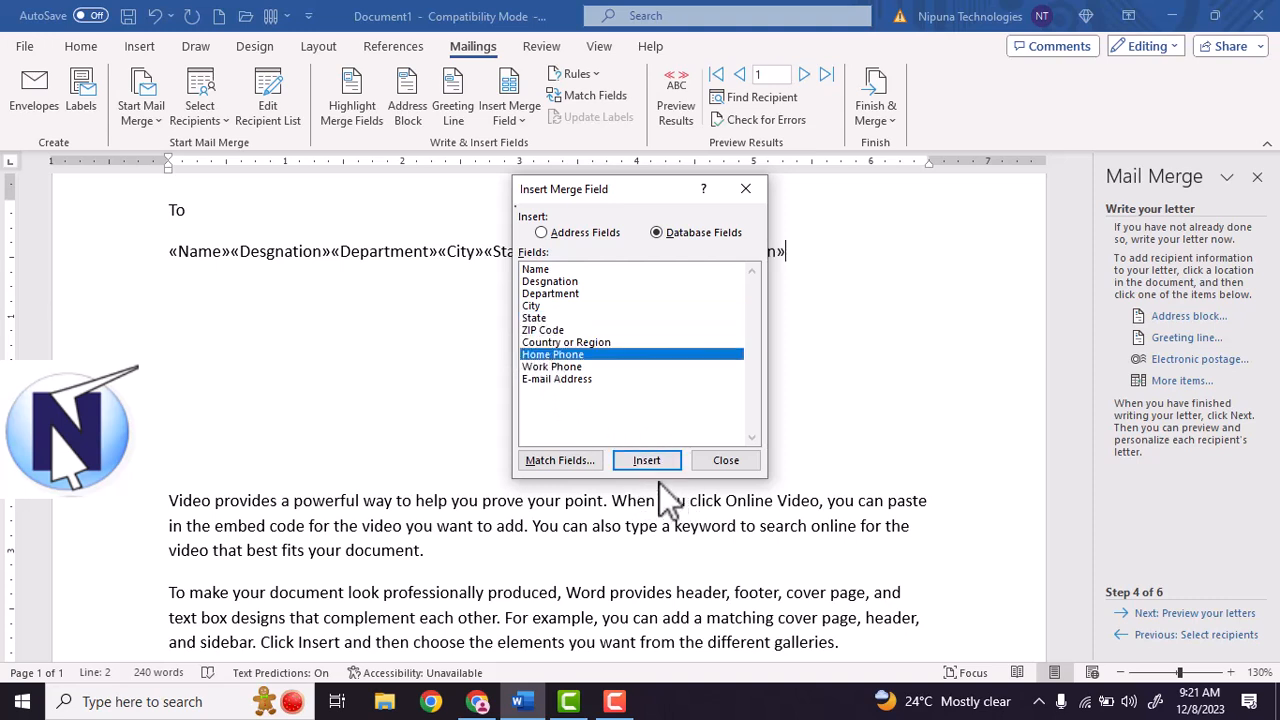
left_click(648, 462)
left_click(555, 366)
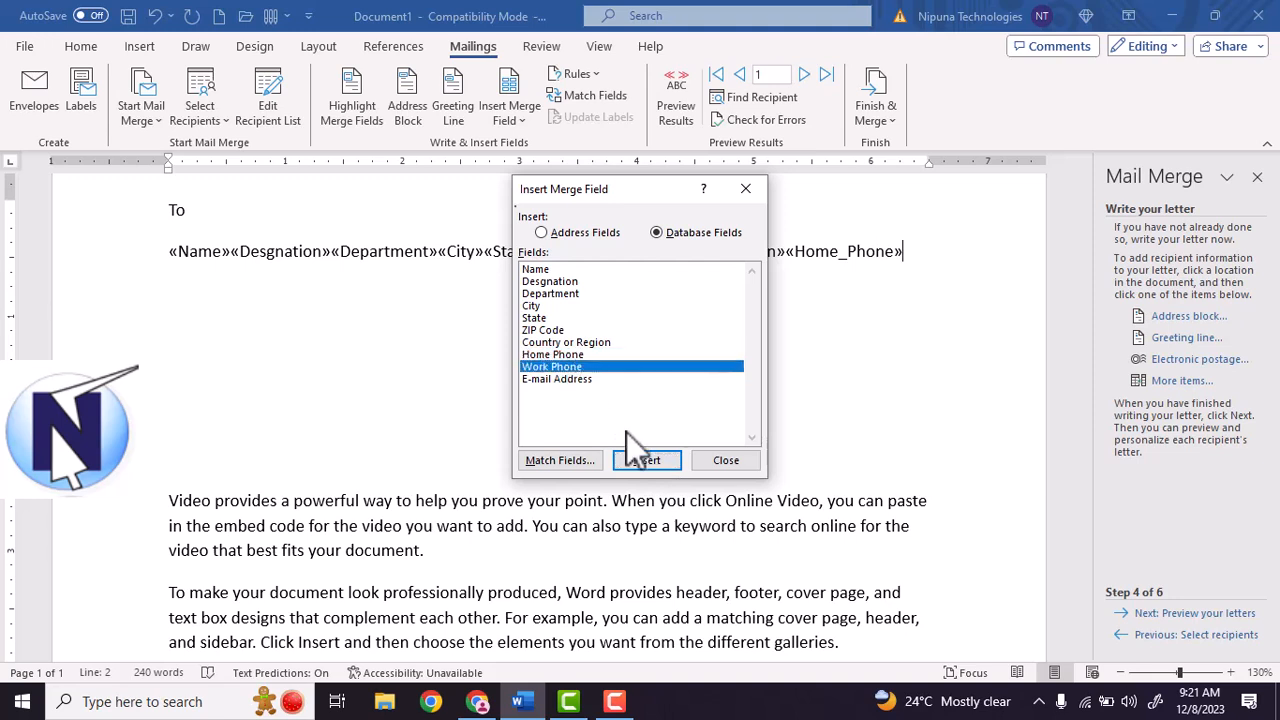
left_click(640, 460)
left_click(557, 379)
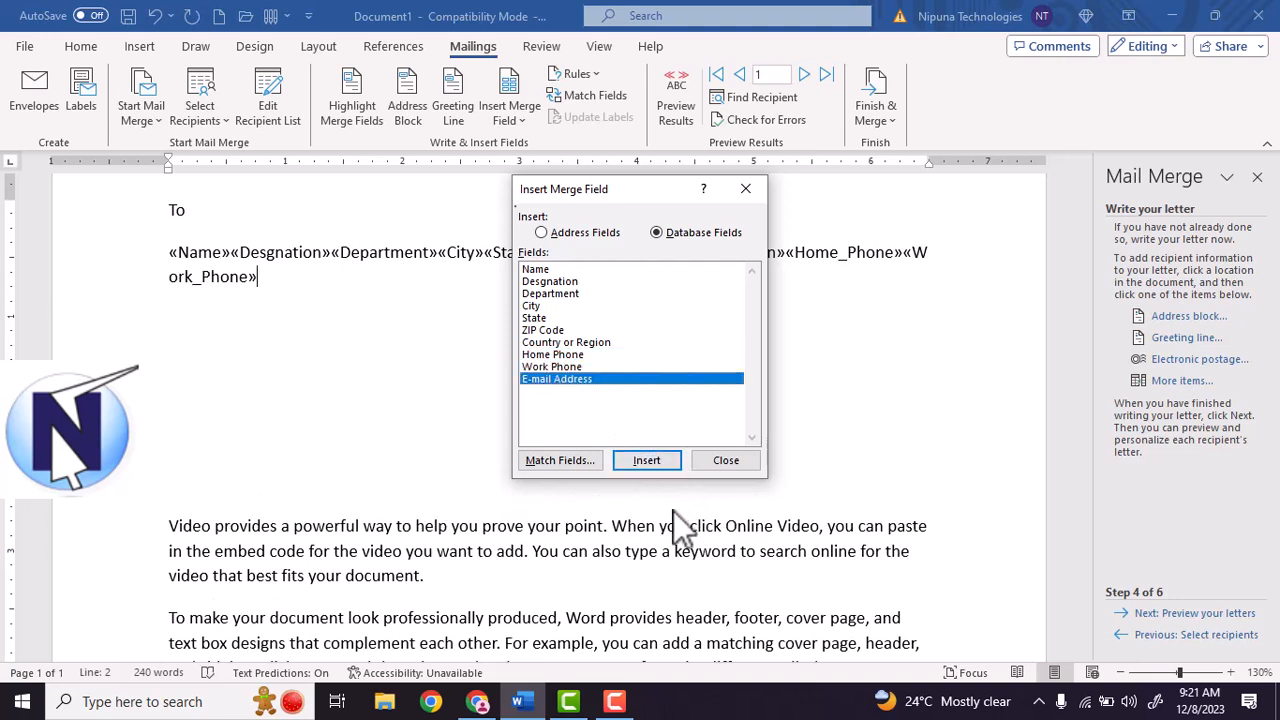
left_click(645, 462)
left_click(724, 460)
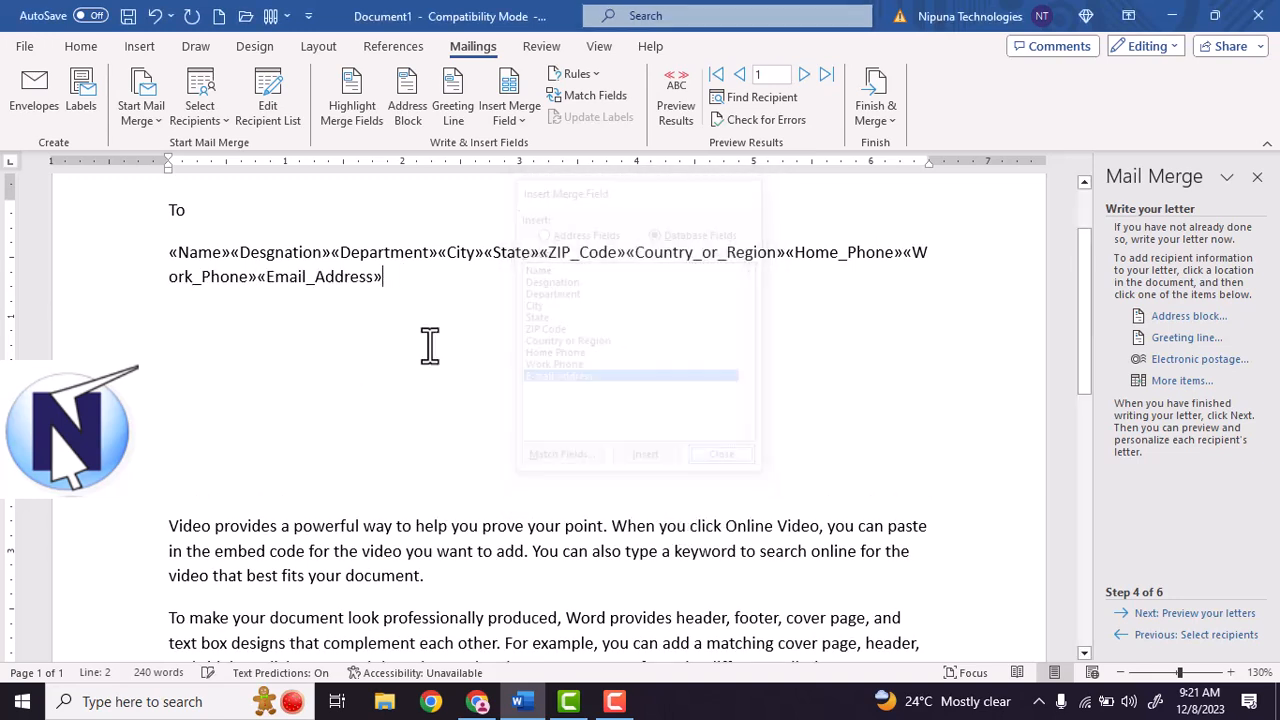
Start new lines before the Desgnation, Department, City, State and ZIP_Code fields.
left_click(240, 252)
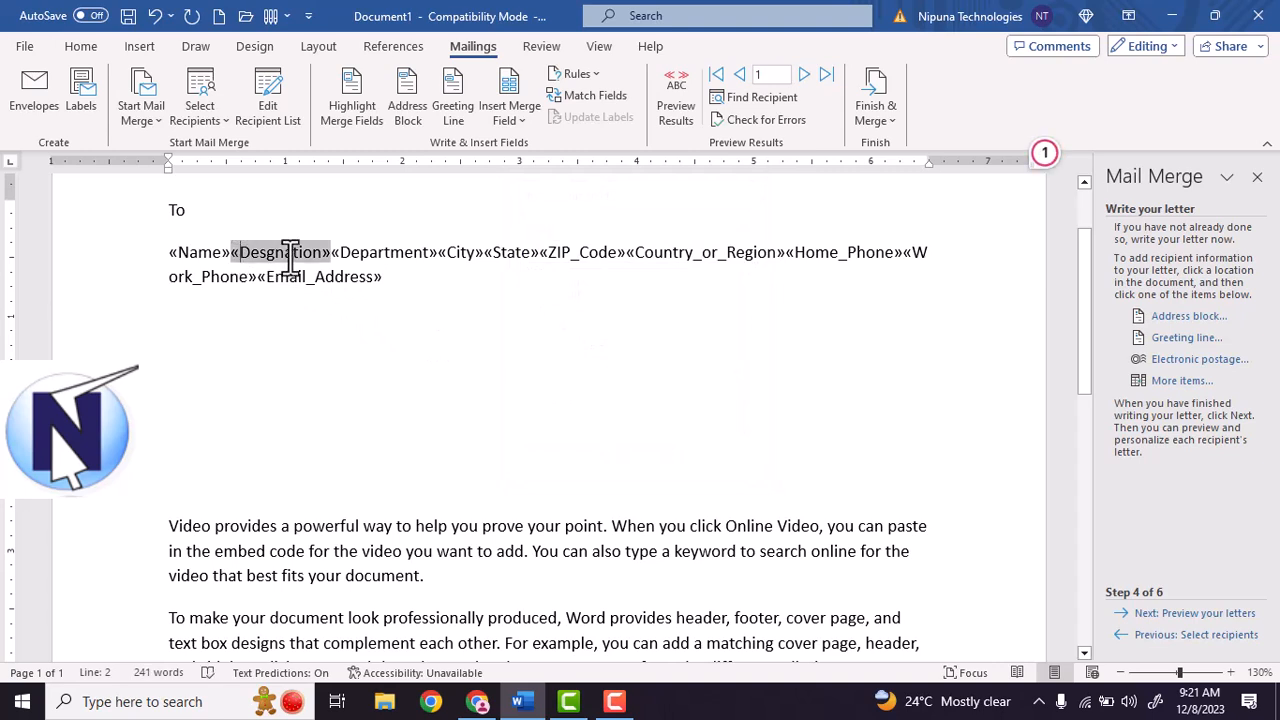
key("Return")
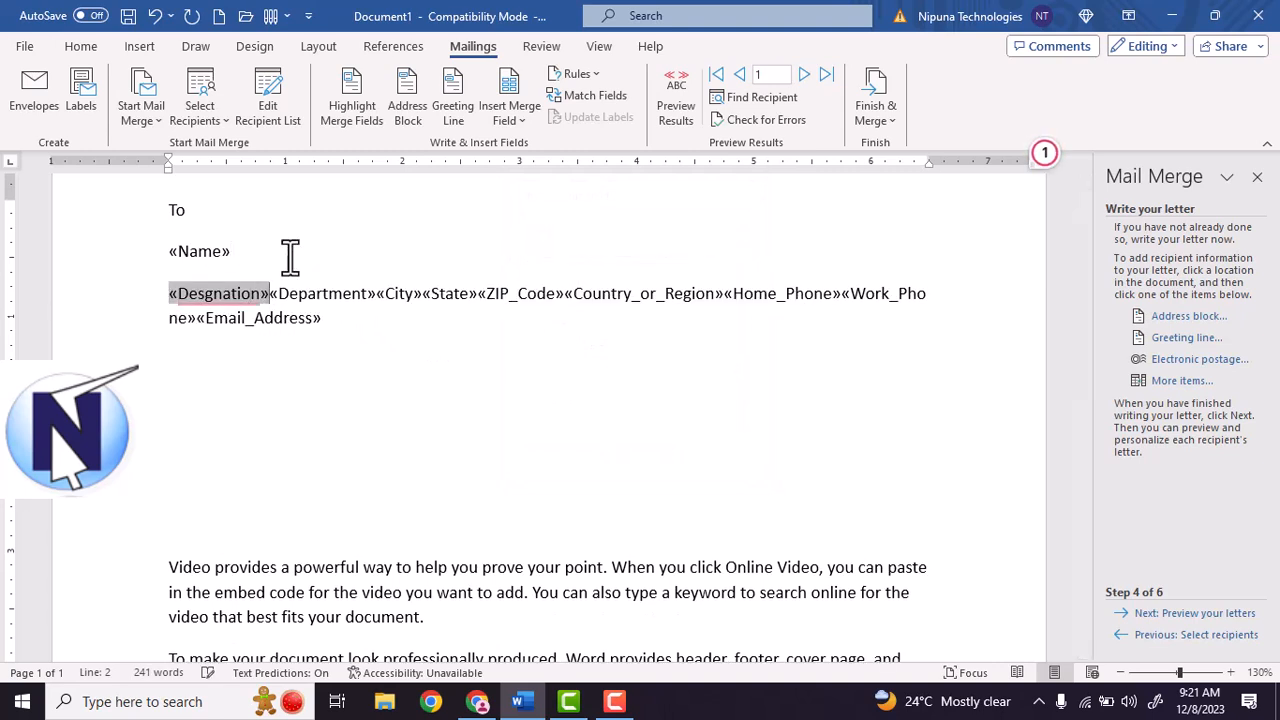
key("Right")
key("Return")
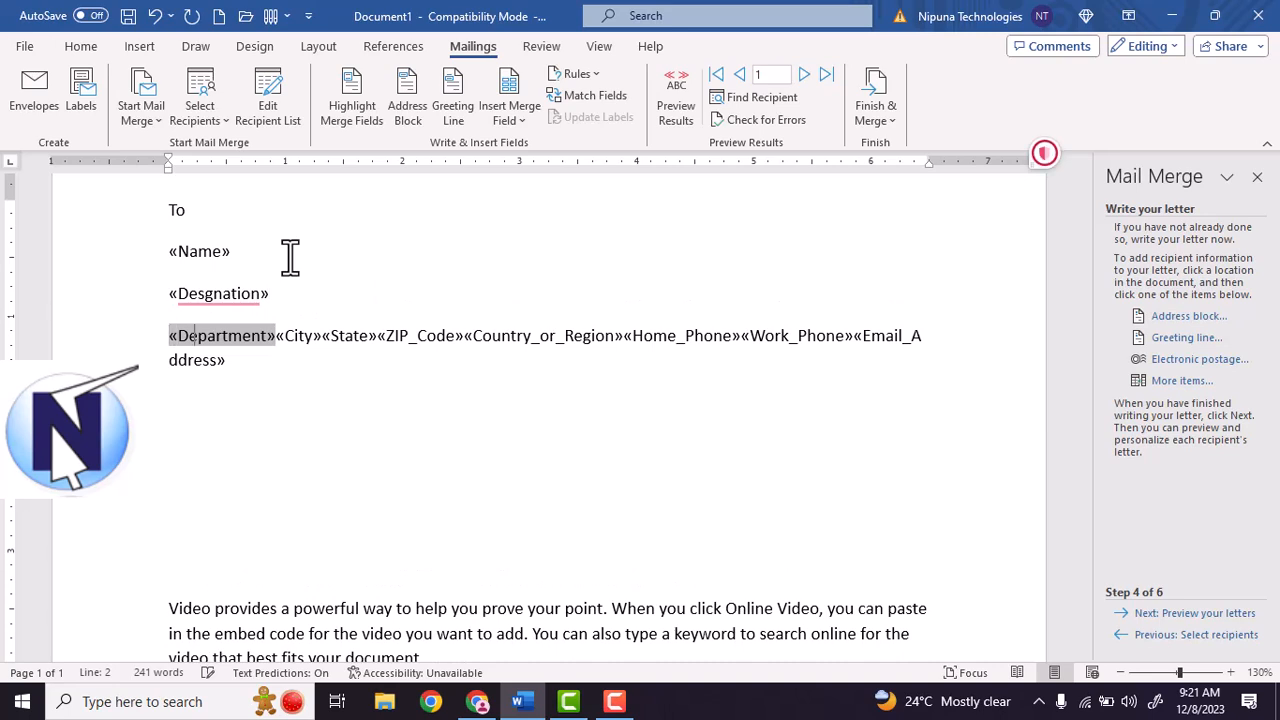
key("Right")
key("Return")
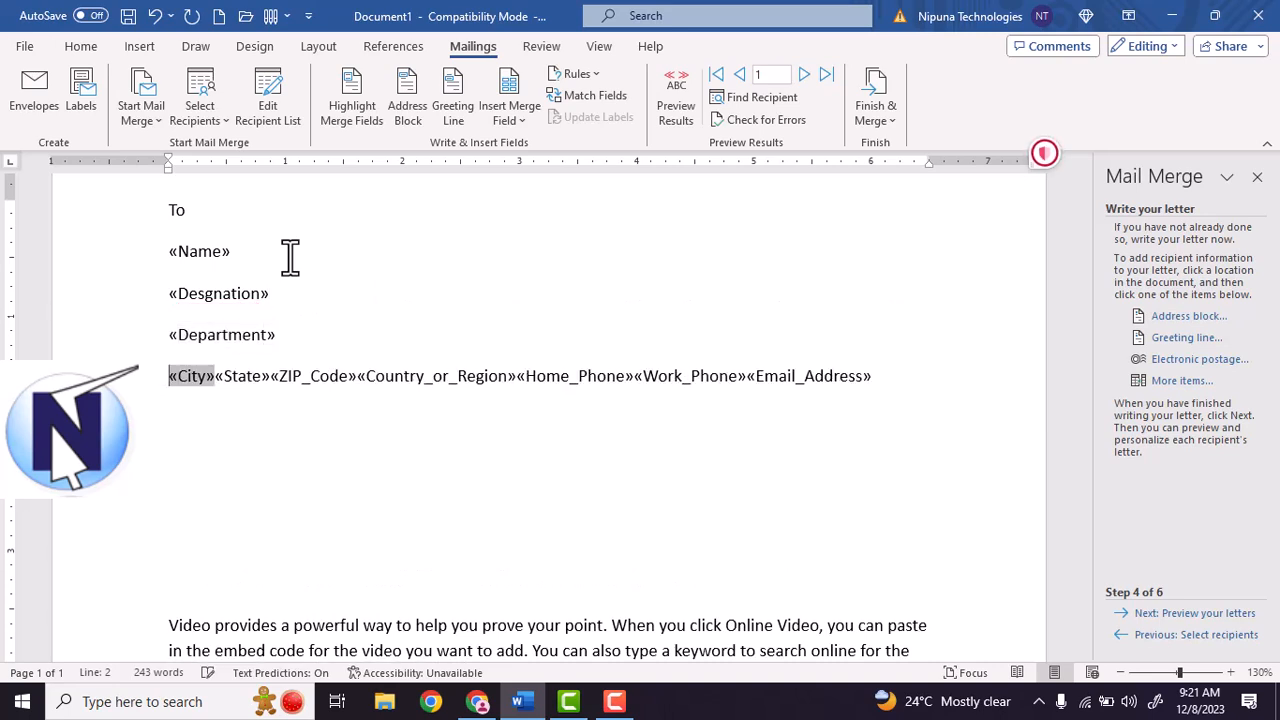
key("Right")
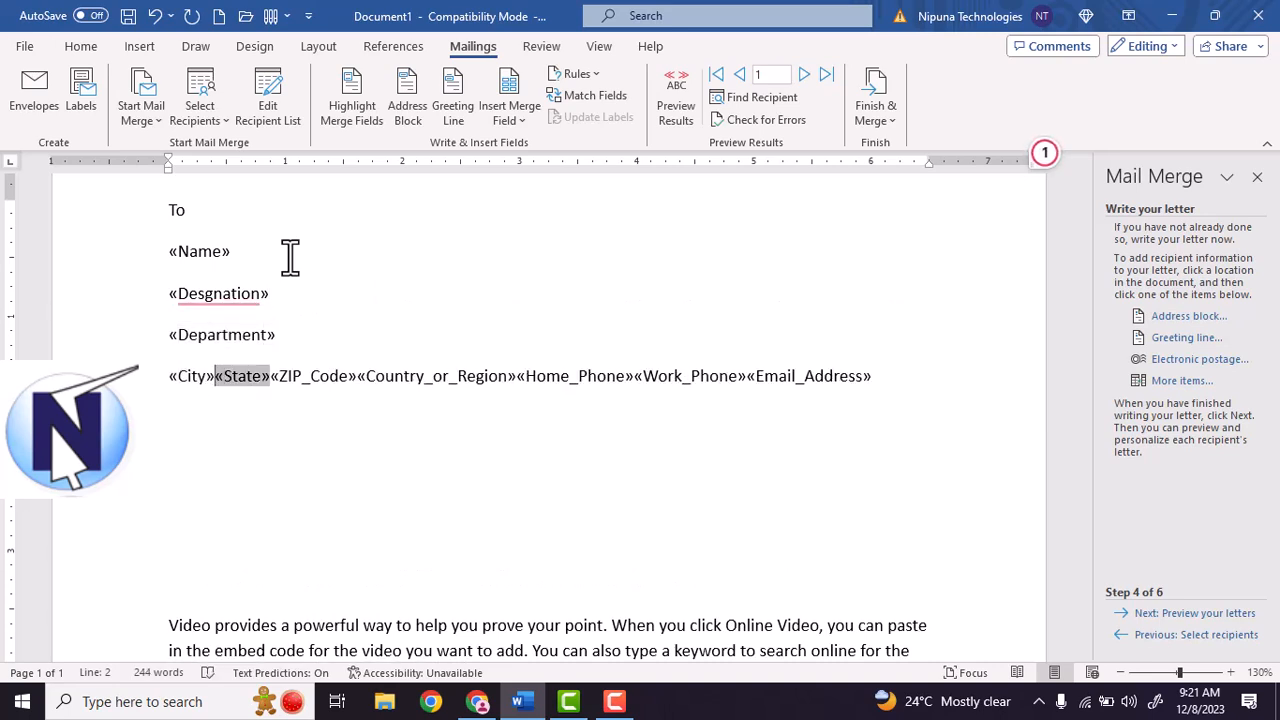
key("Return")
key("Right")
key("Left")
key("Right")
key("Return")
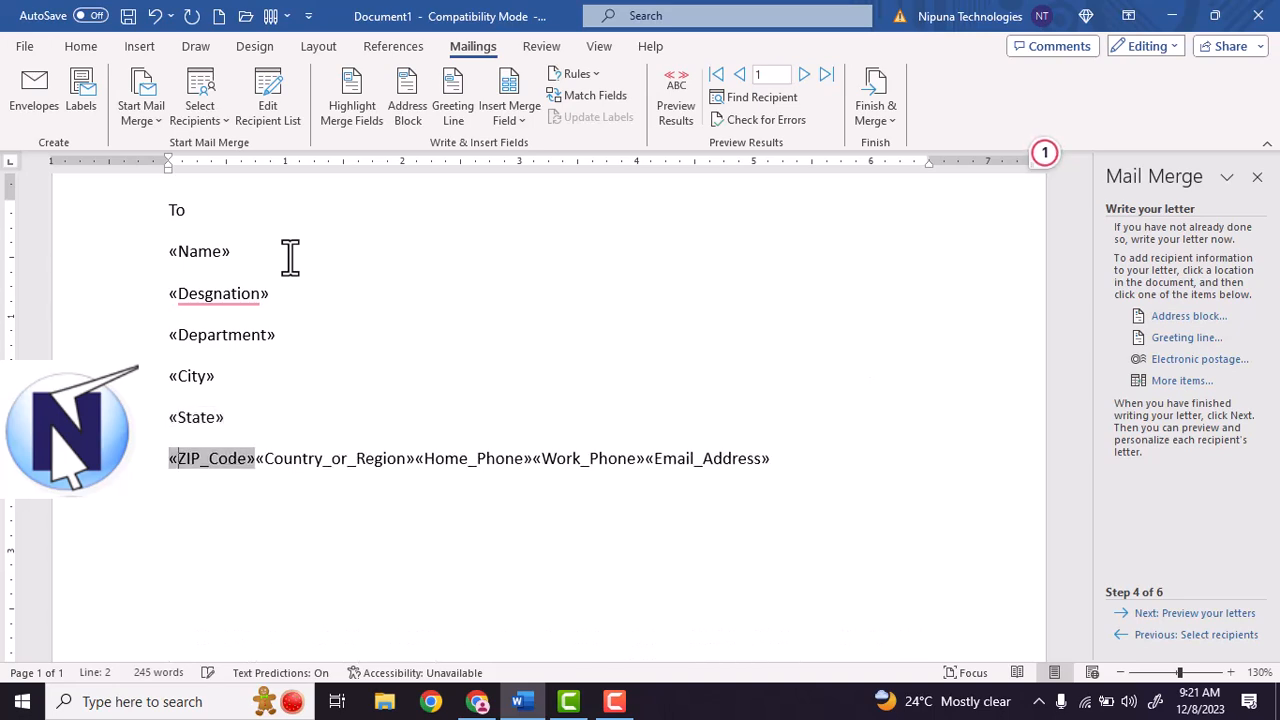
Put Country_or_Region, Home_Phone, Work_Phone and Email_Address each on their own line.
key("Right")
key("Return")
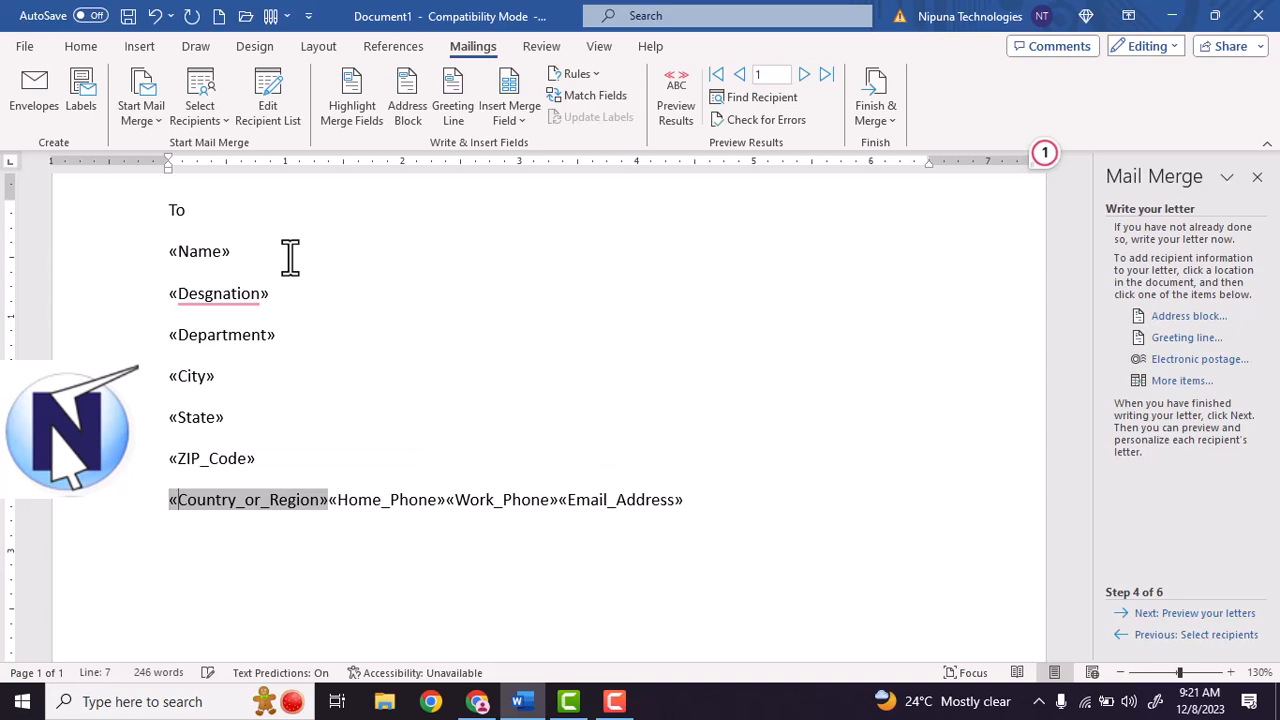
key("Right")
key("Return")
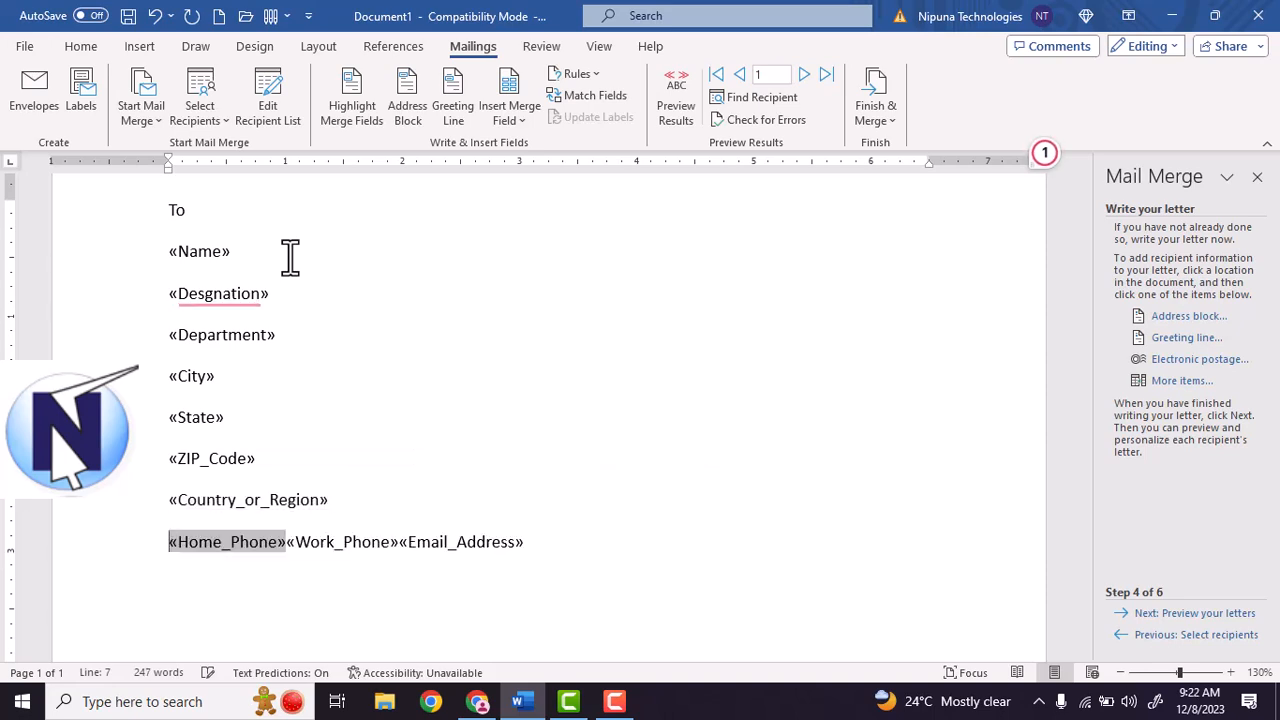
key("Right")
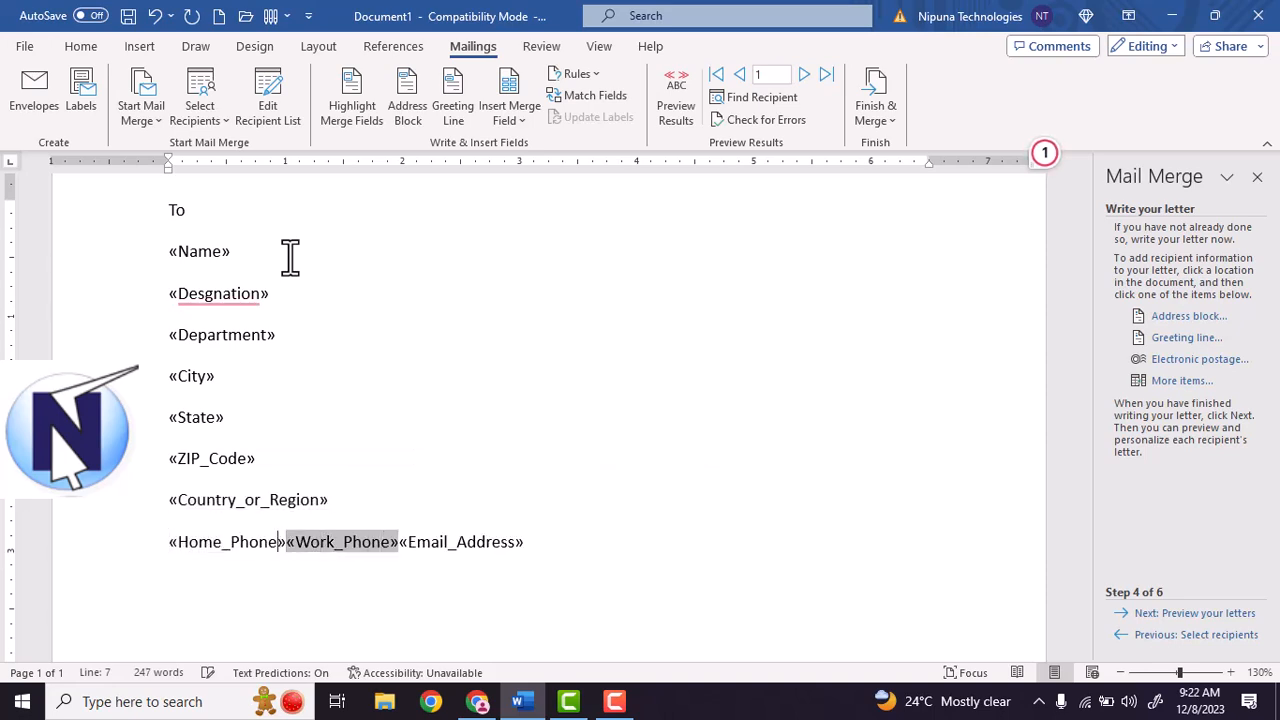
key("Return")
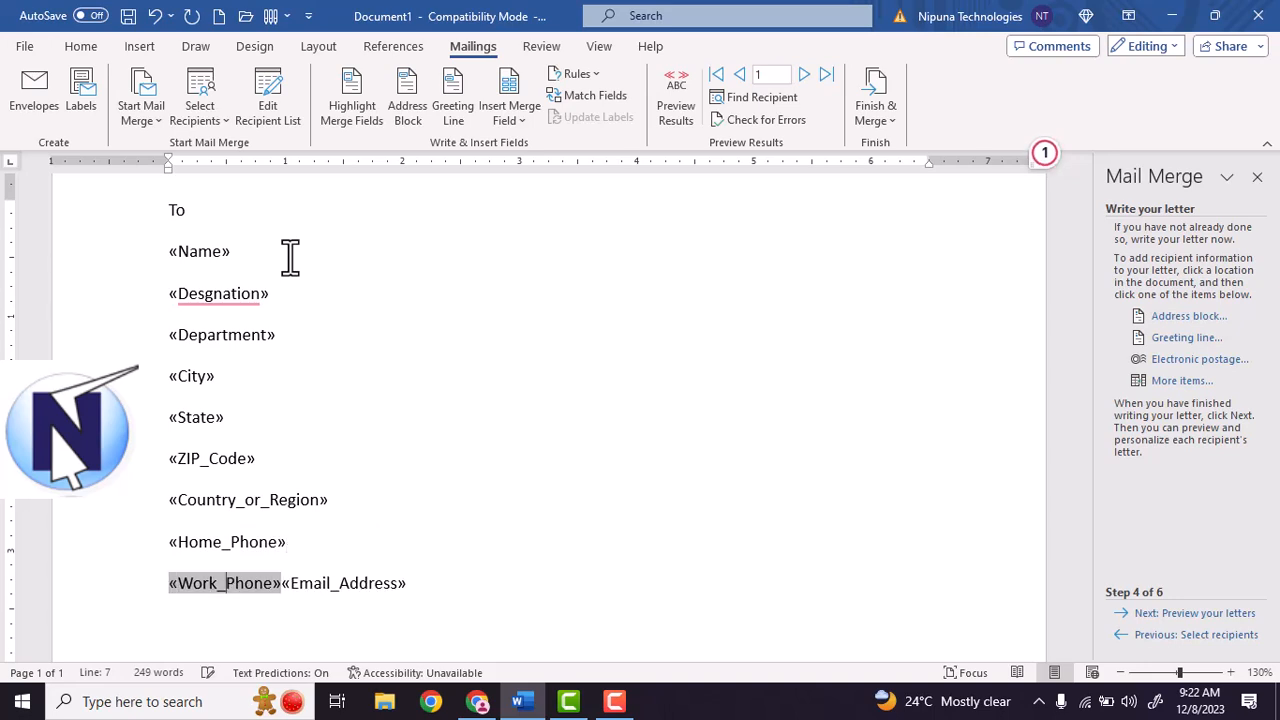
key("Right")
key("Return")
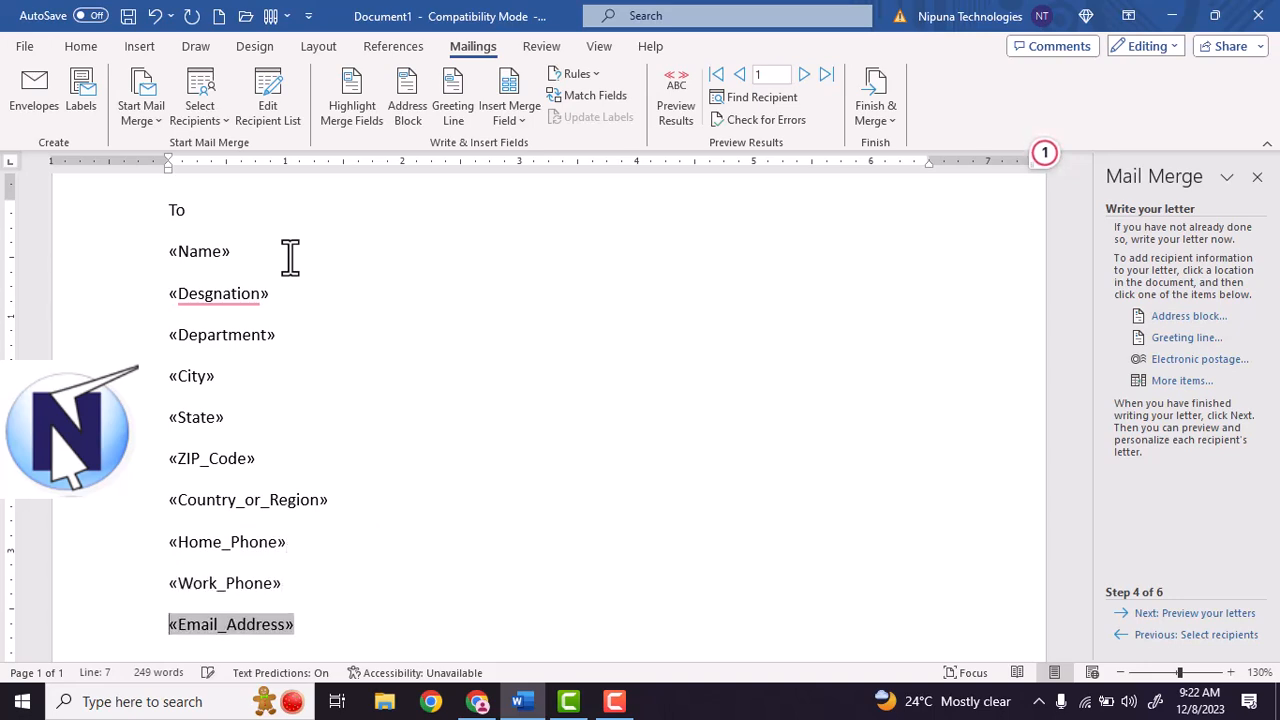
scroll(317, 230, "down", 1)
scroll(343, 429, "down", 2)
Apply Remove Space After Paragraph to the To line and all merge-field lines.
left_click_drag(300, 468, 141, 127)
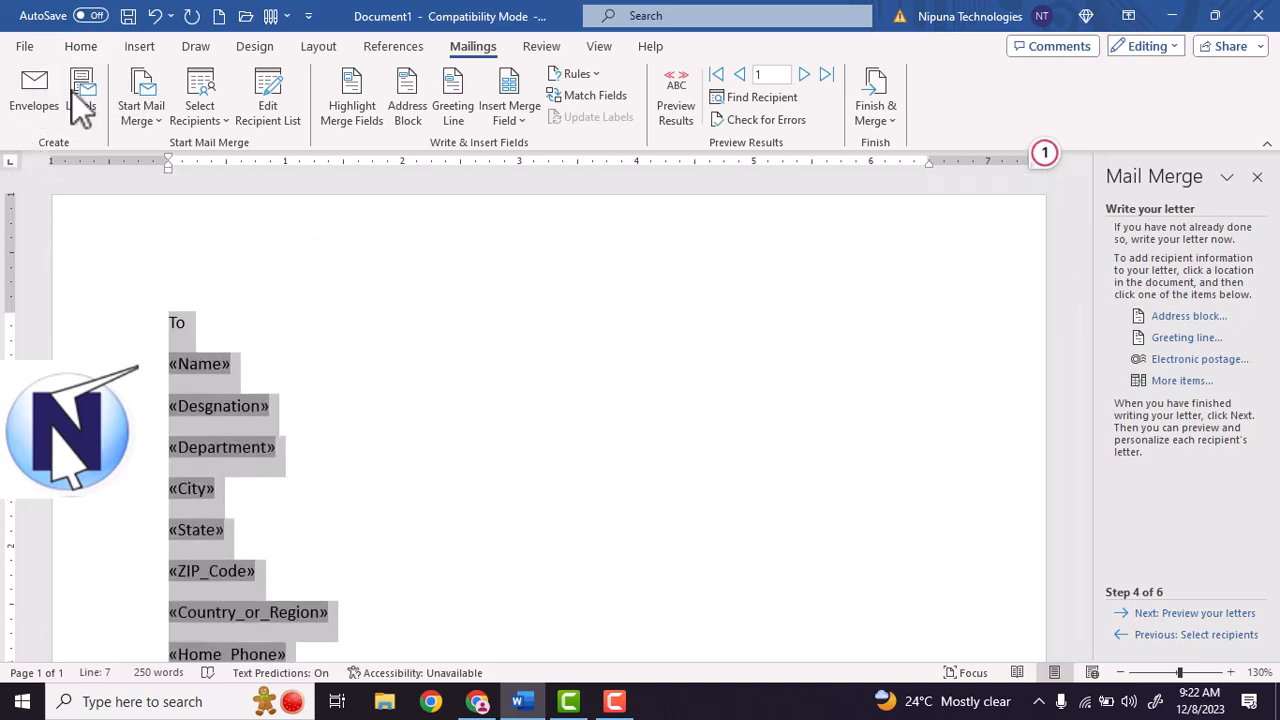
left_click(82, 47)
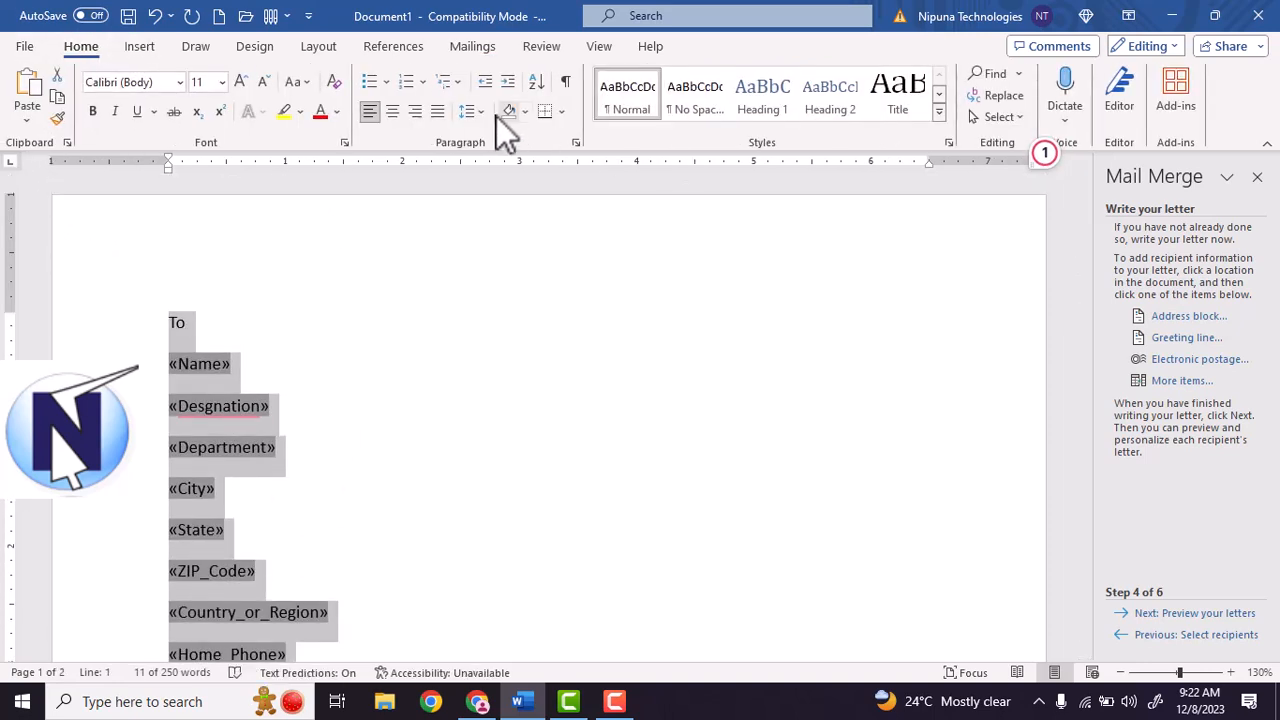
left_click(472, 111)
left_click(562, 351)
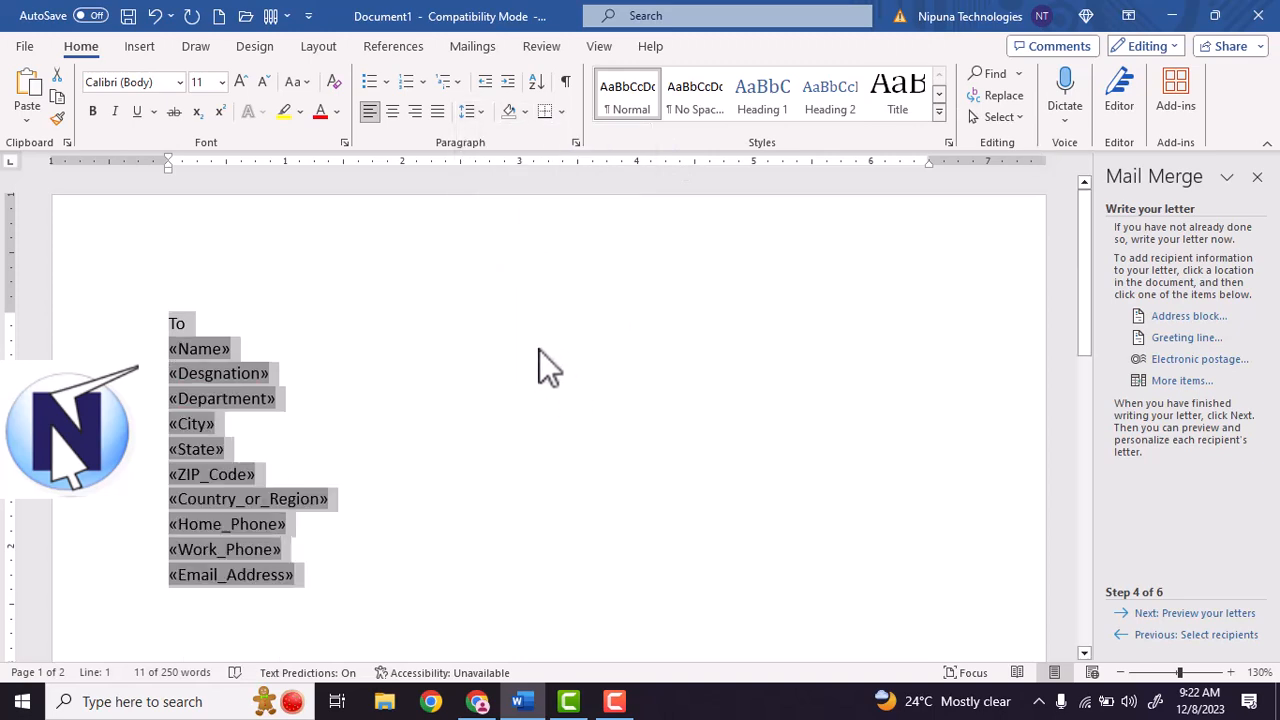
left_click(247, 600)
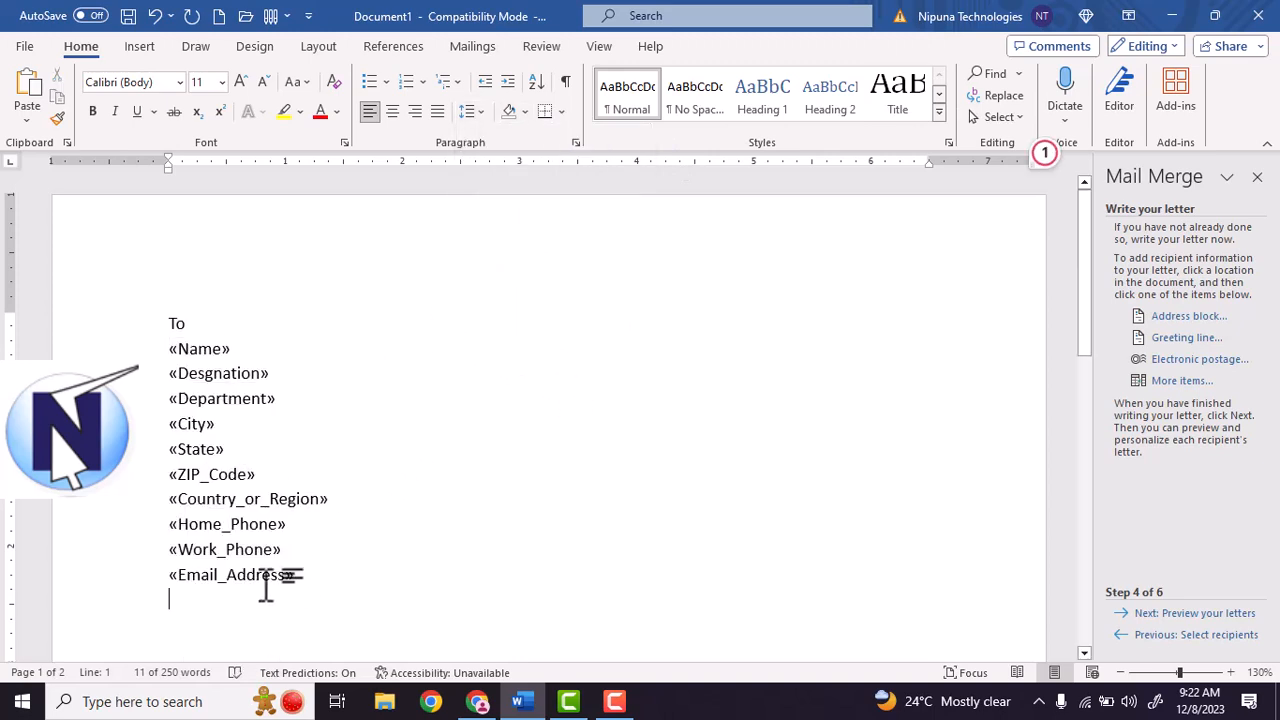
left_click(474, 47)
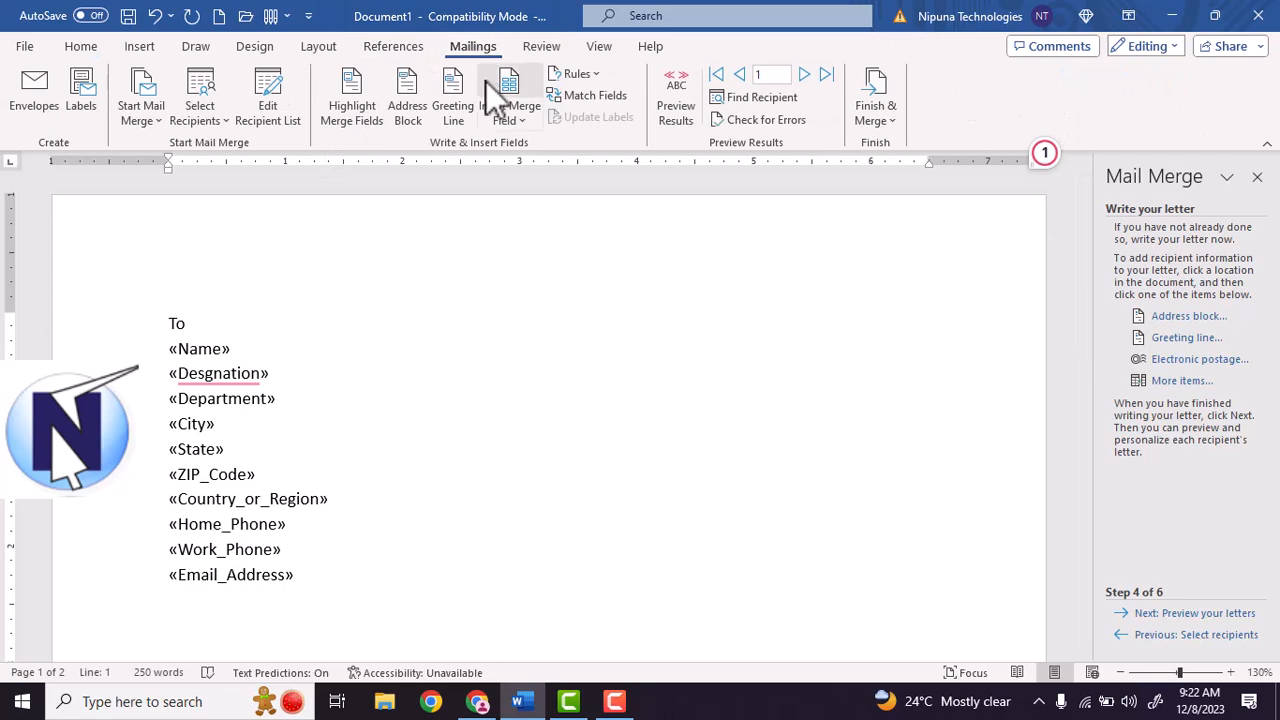
Review the recipient list, then turn on Highlight Merge Fields to shade fields grey.
left_click(199, 118)
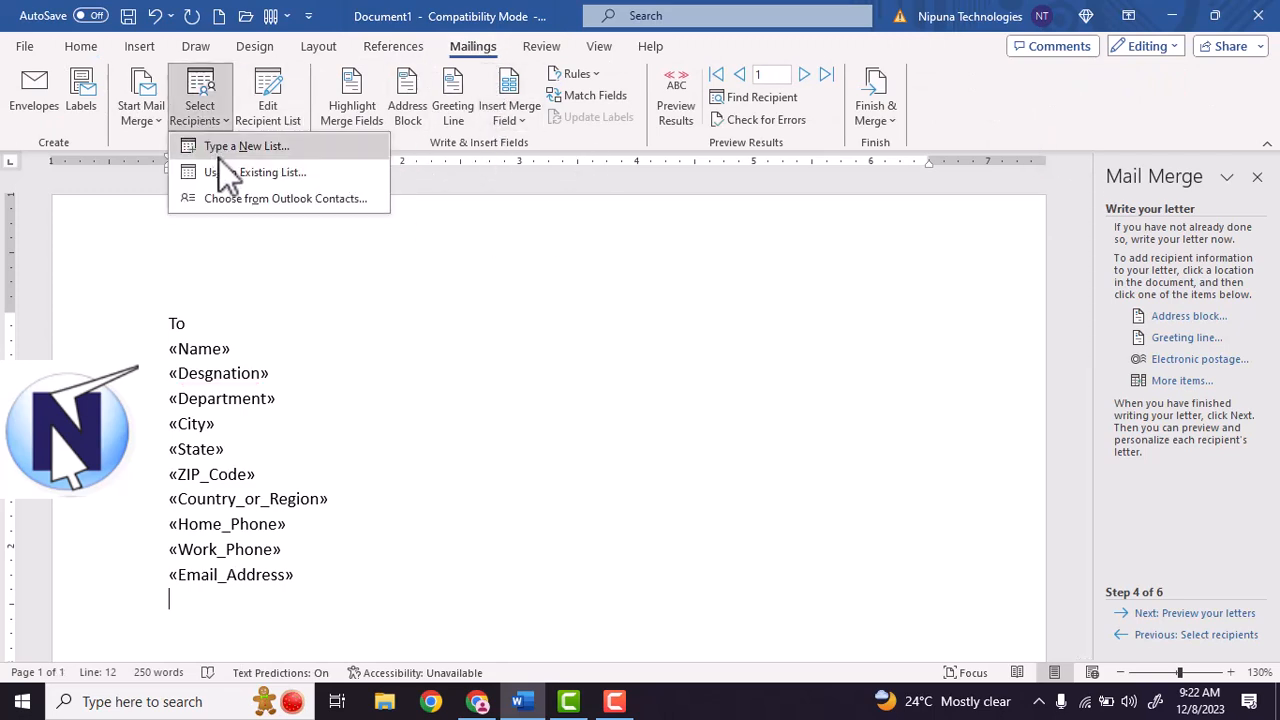
left_click(288, 120)
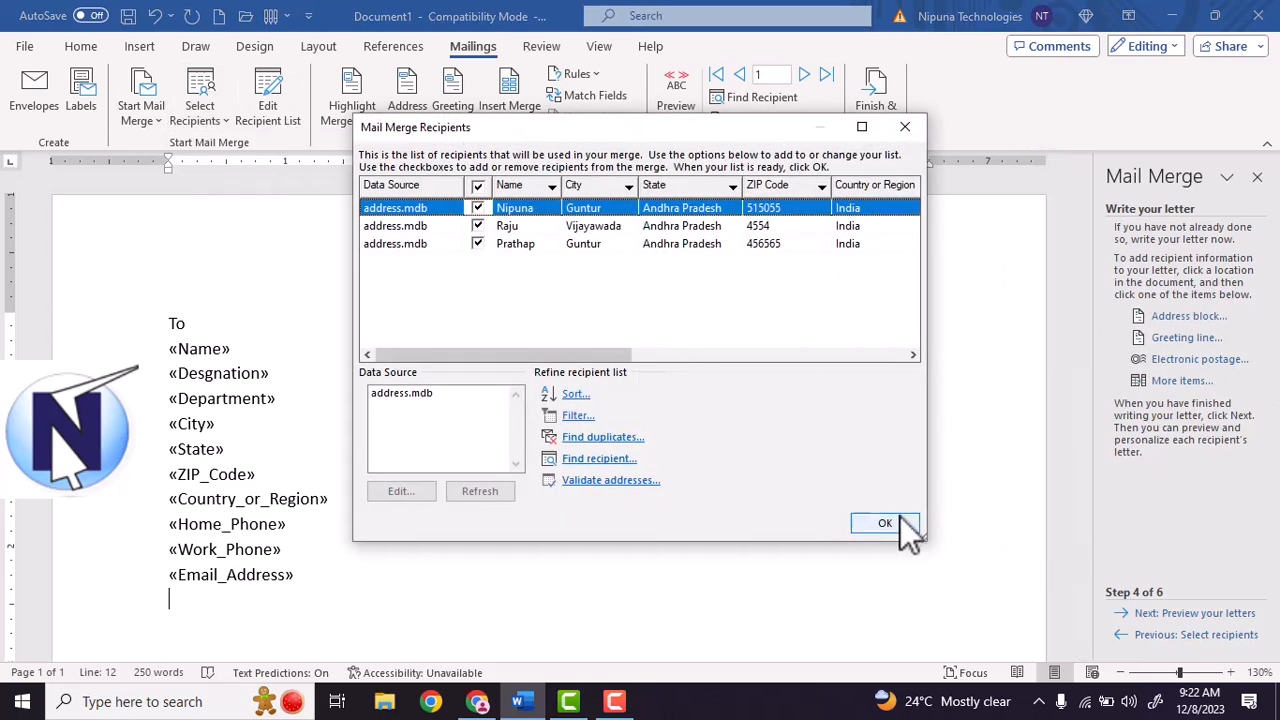
left_click(905, 126)
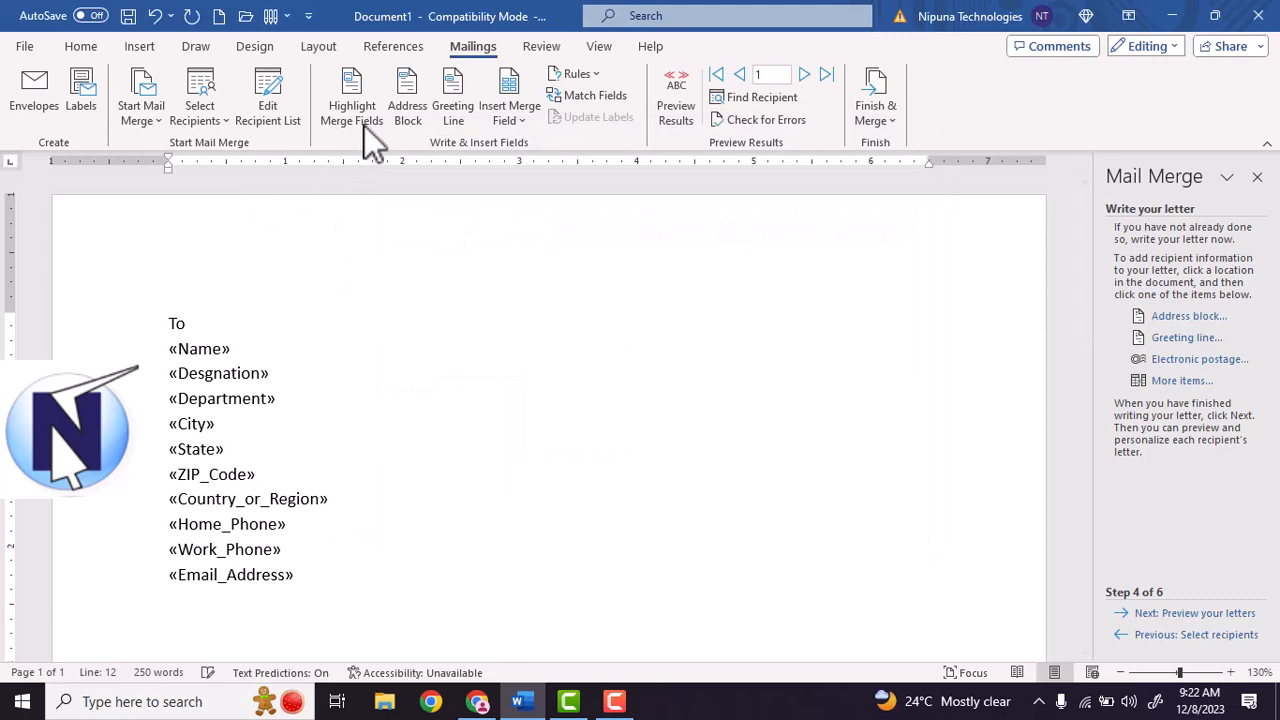
left_click(363, 125)
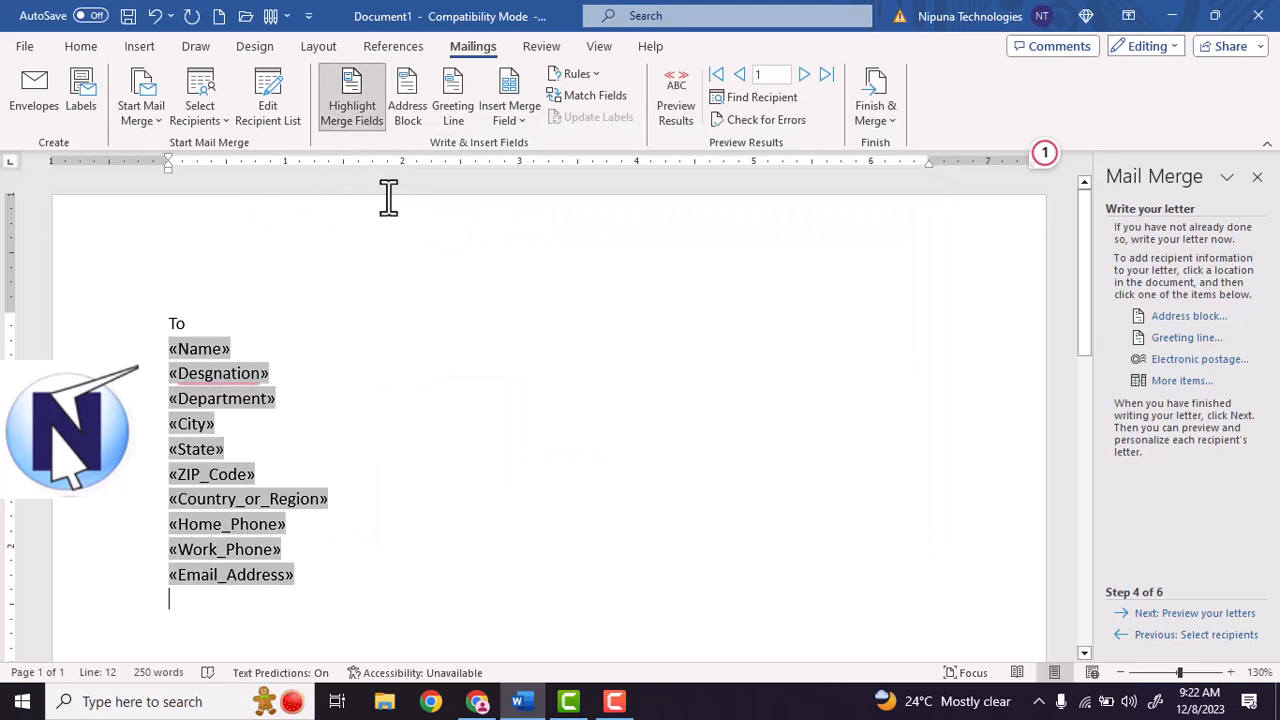
Look at the Address Block, Greeting Line and Insert Merge Field dialogs, cancelling each without inserting.
left_click(410, 115)
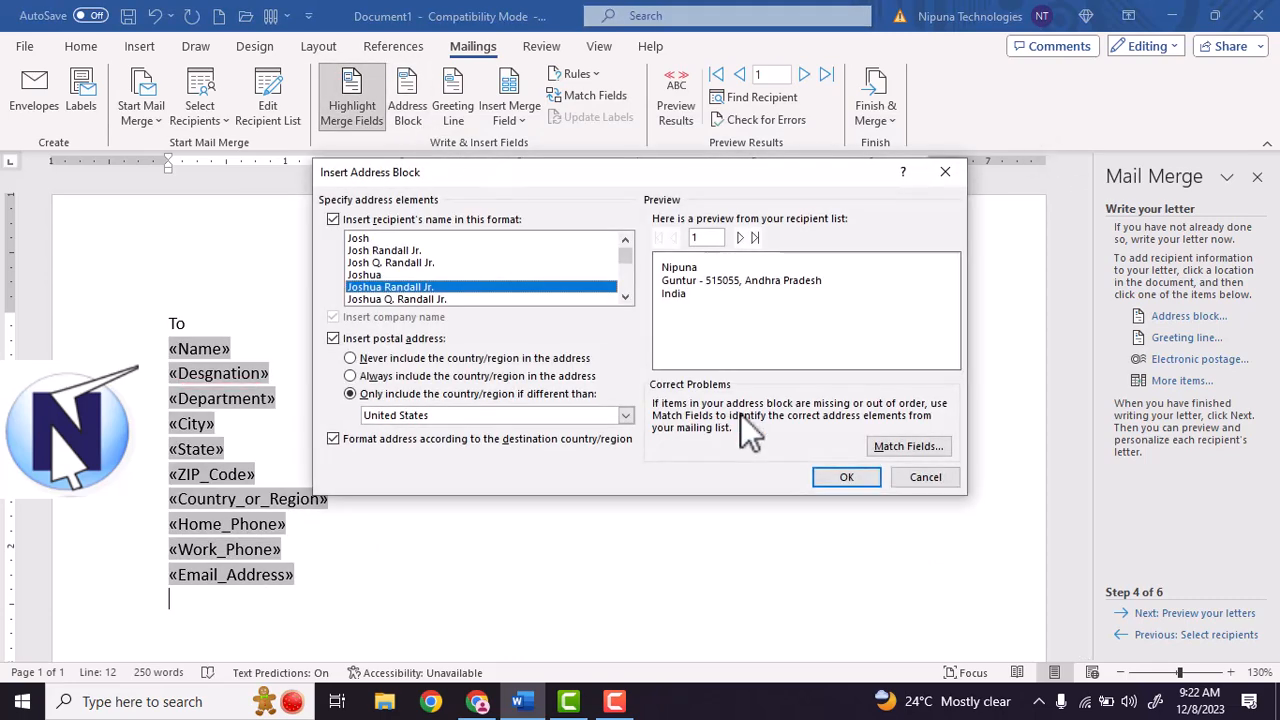
left_click(926, 477)
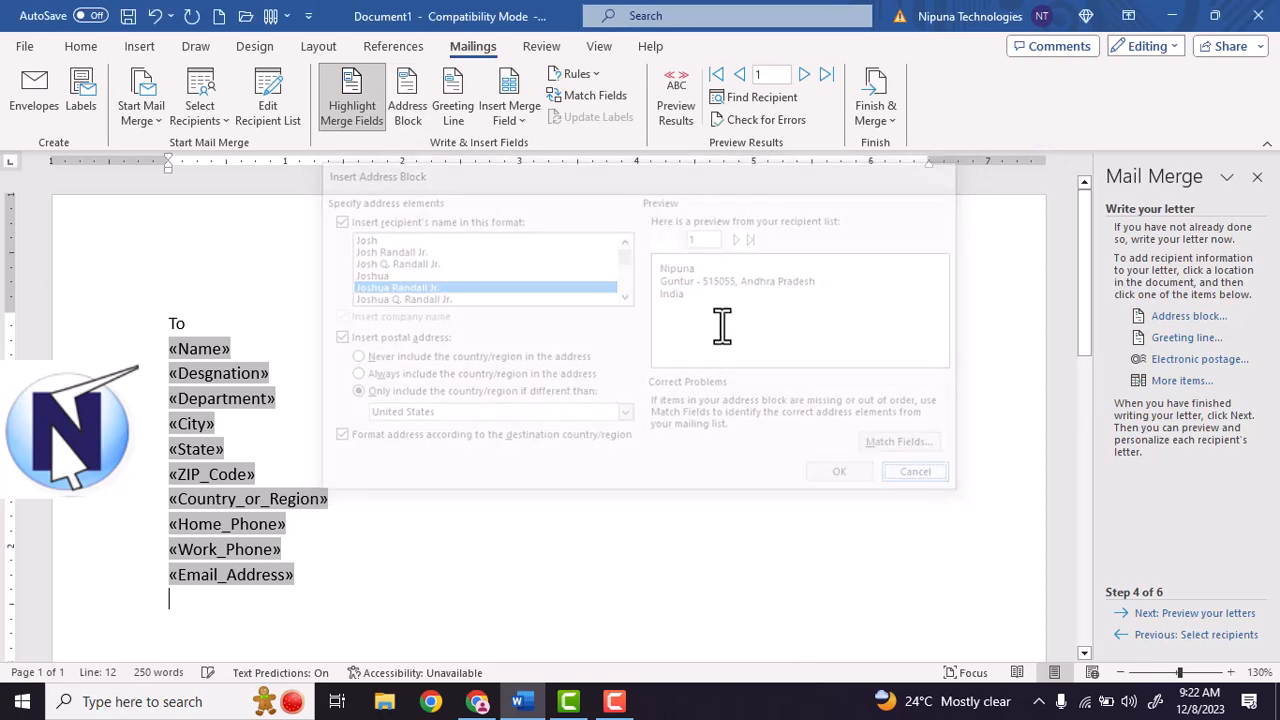
left_click(462, 112)
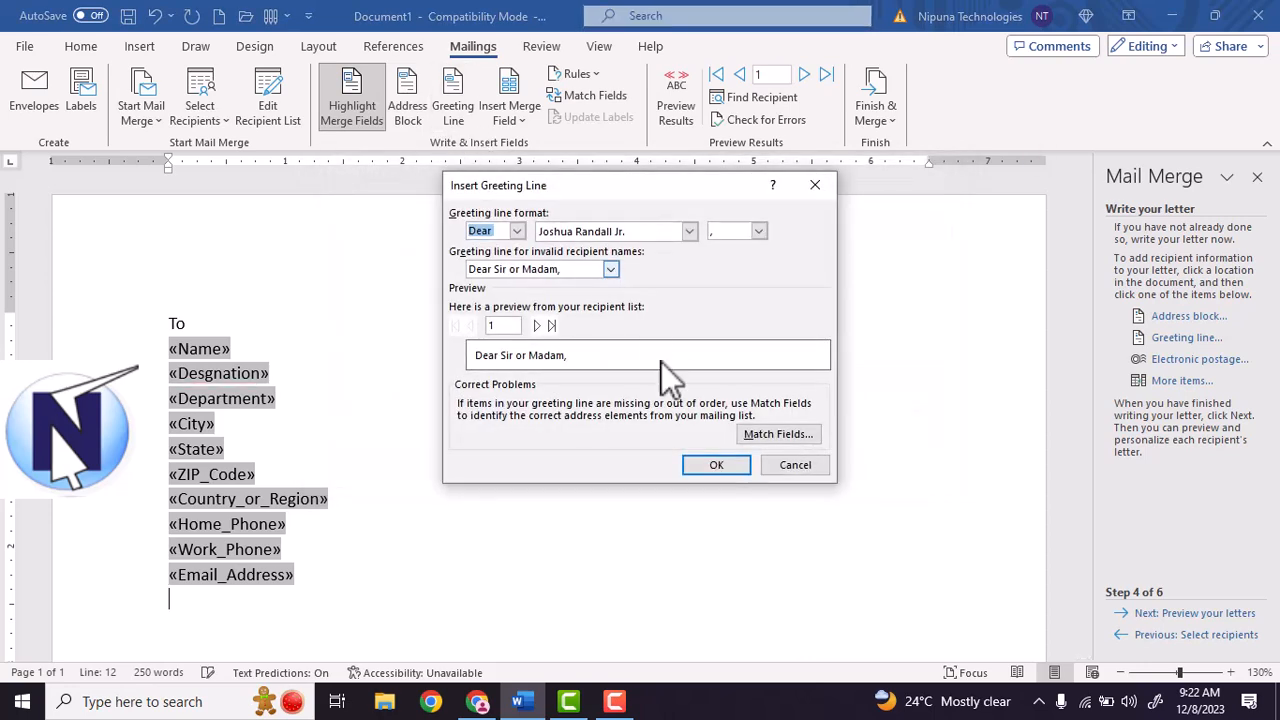
left_click(797, 466)
left_click(514, 115)
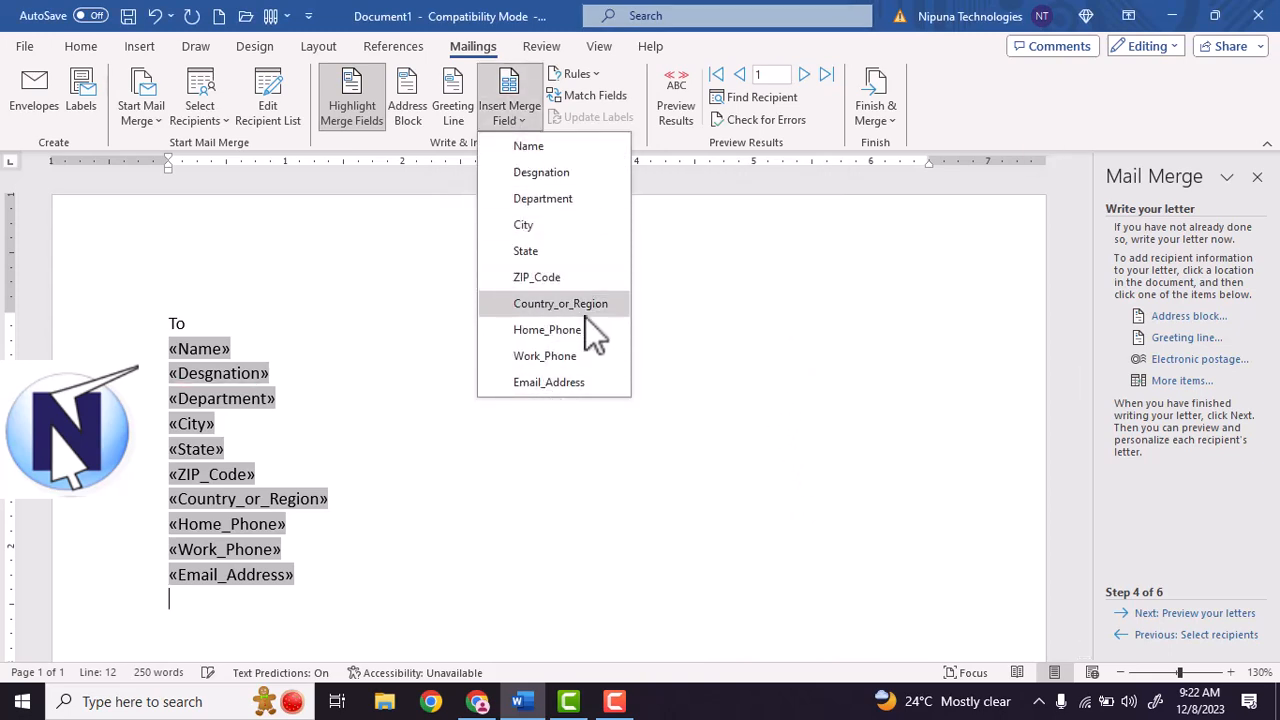
left_click(669, 337)
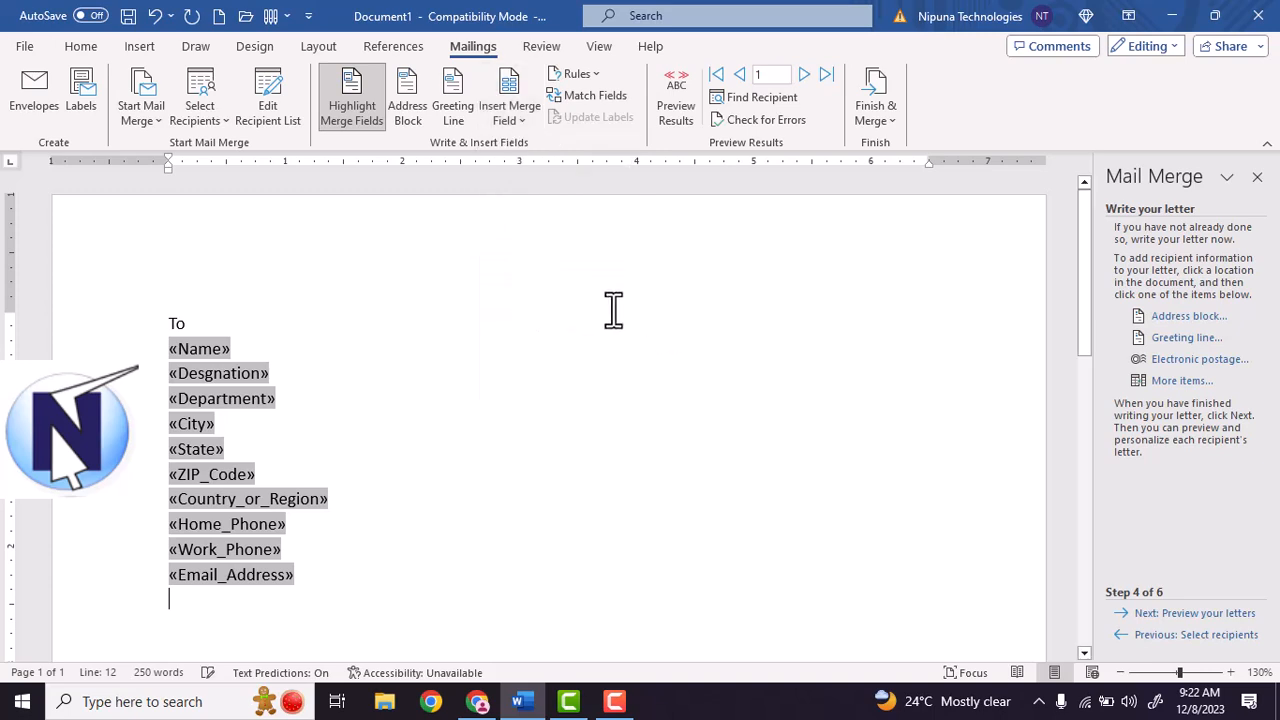
left_click(673, 104)
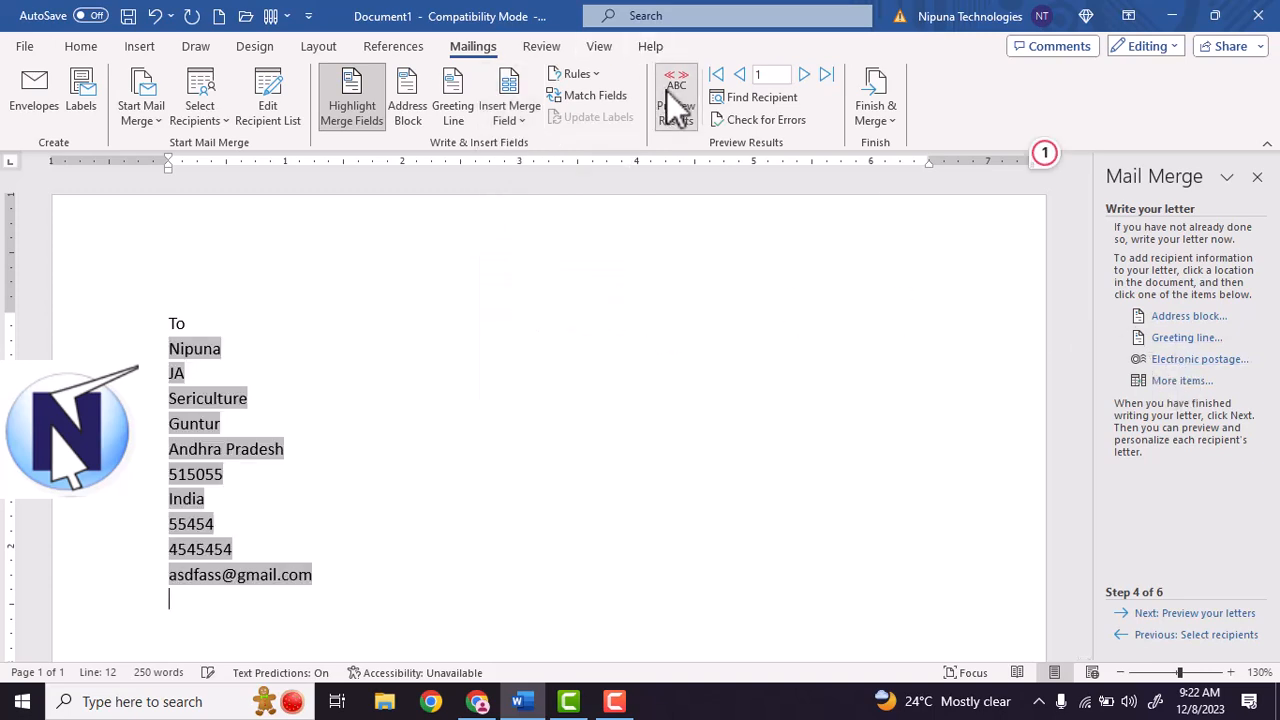
left_click(668, 92)
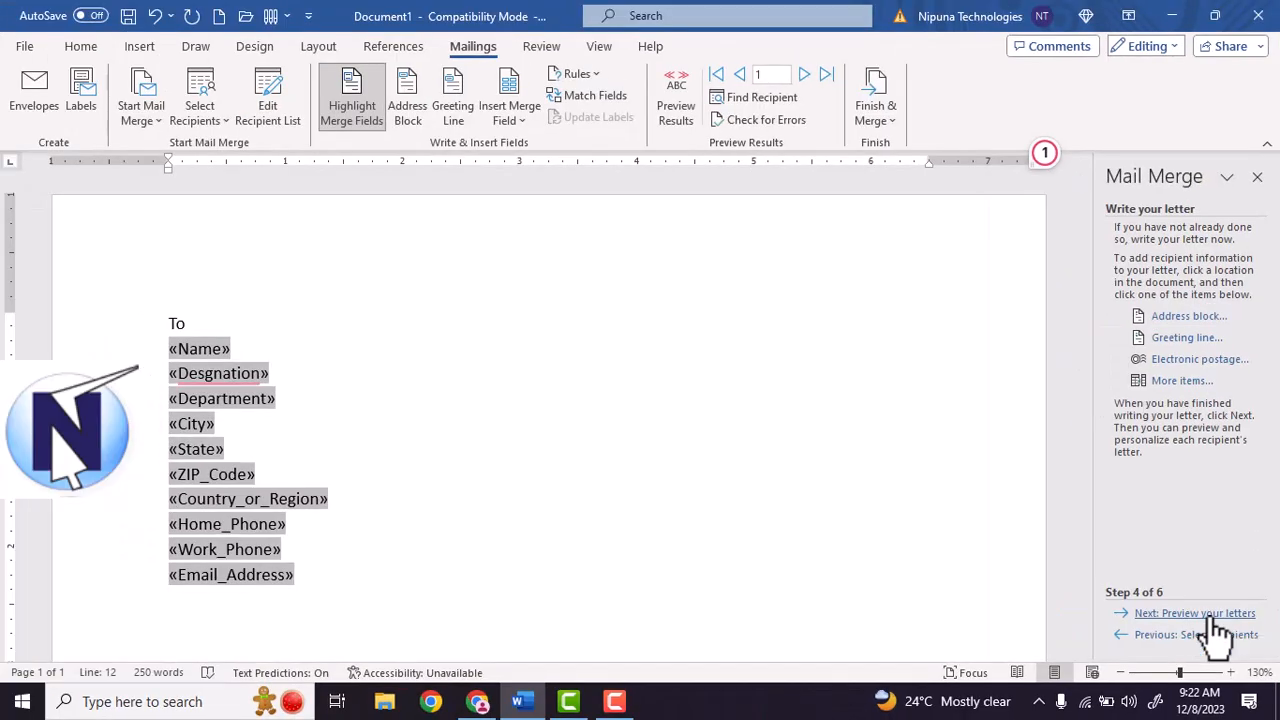
left_click(1214, 615)
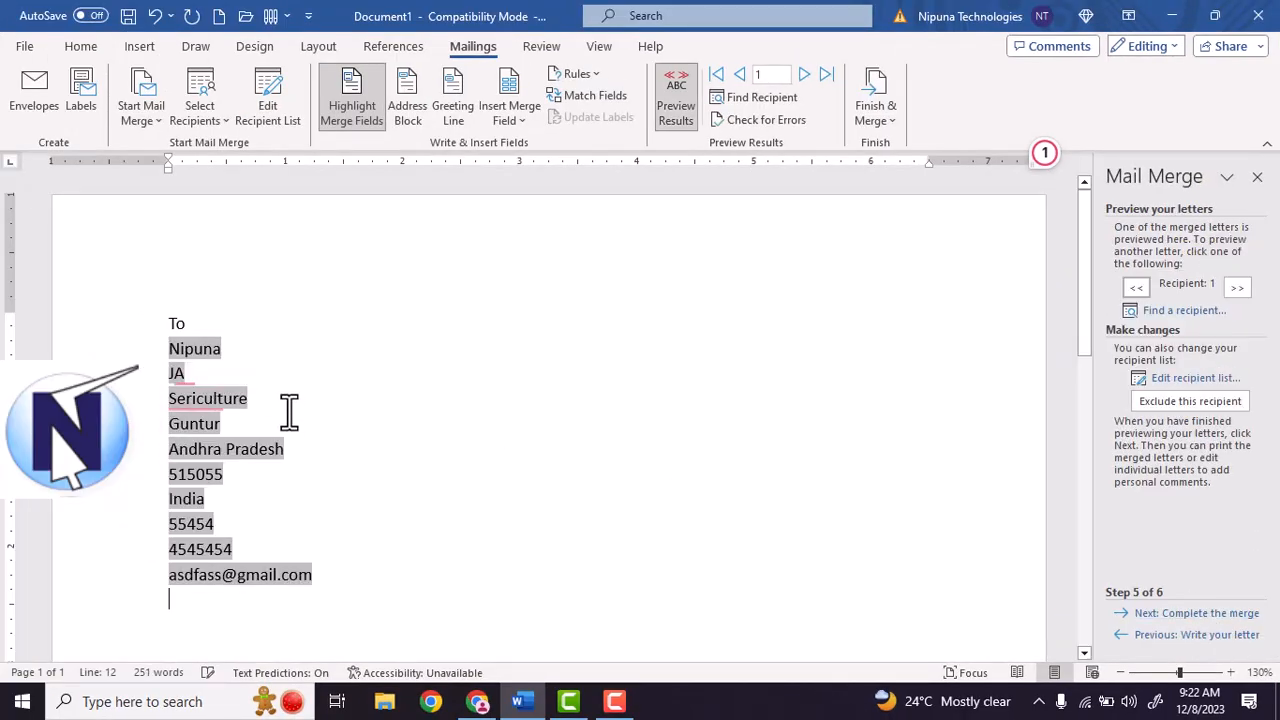
scroll(218, 358, "down", 6)
scroll(292, 415, "up", 2)
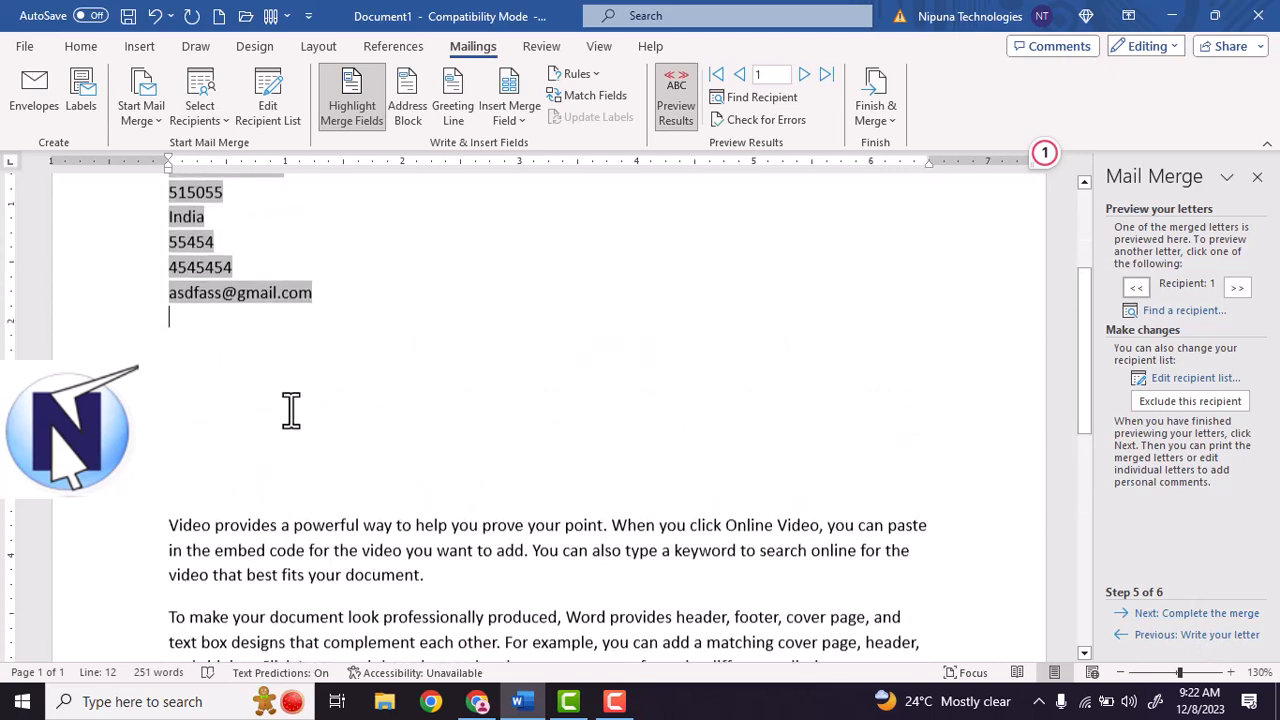
scroll(292, 410, "up", 3)
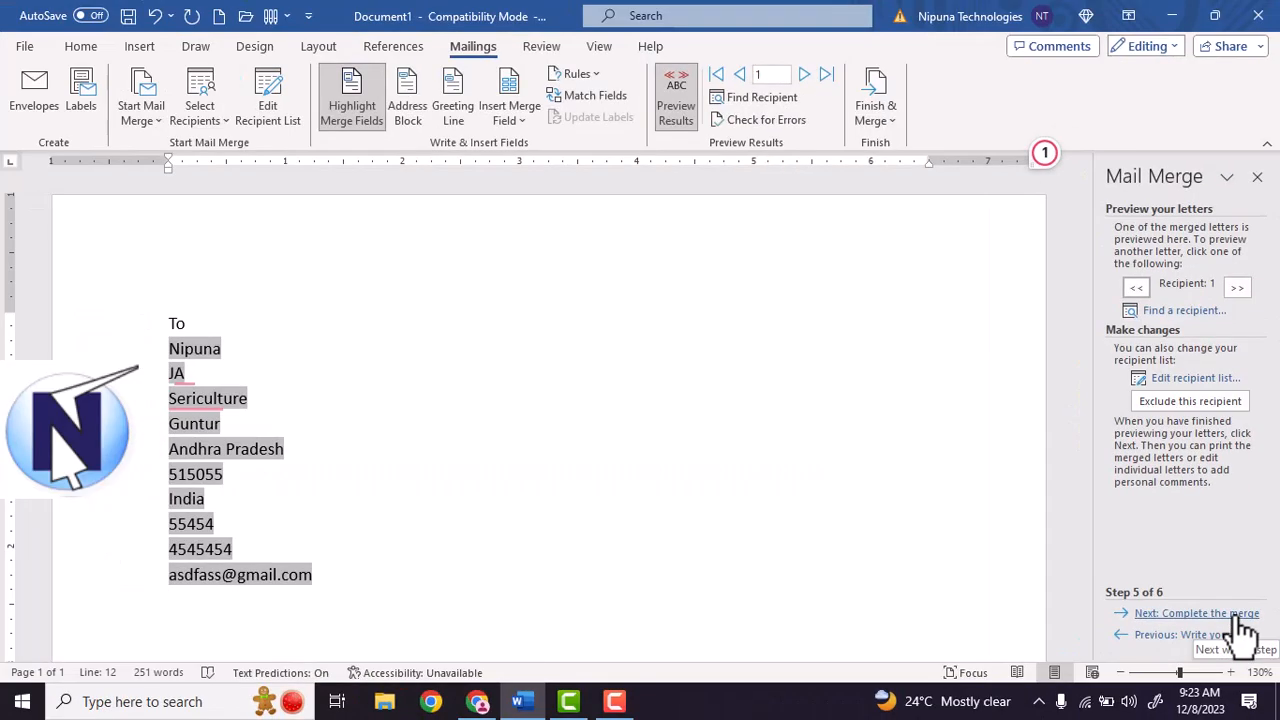
Go to Complete the merge and open Edit individual letters, trying Current record and From before reselecting All.
left_click(1225, 614)
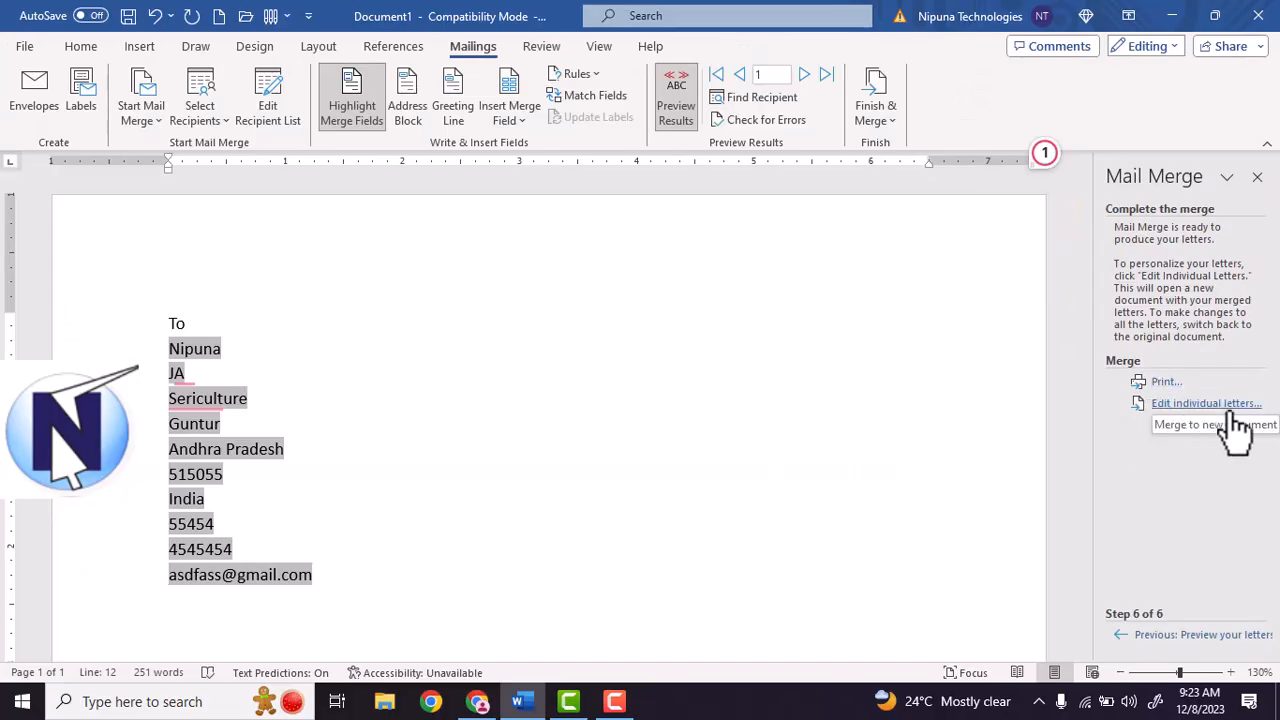
left_click(1230, 405)
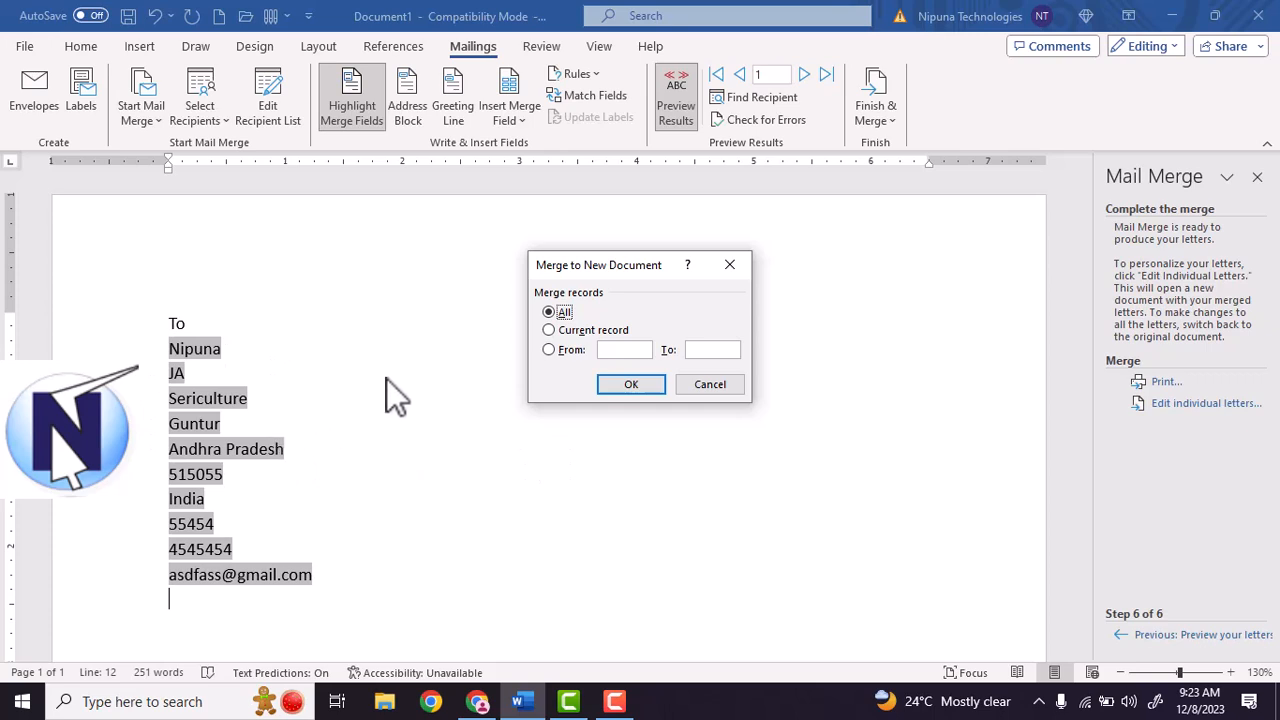
left_click(577, 329)
left_click(575, 348)
left_click(564, 312)
Merge all records into Letters1, scroll through the letters, then close it without saving.
left_click(645, 391)
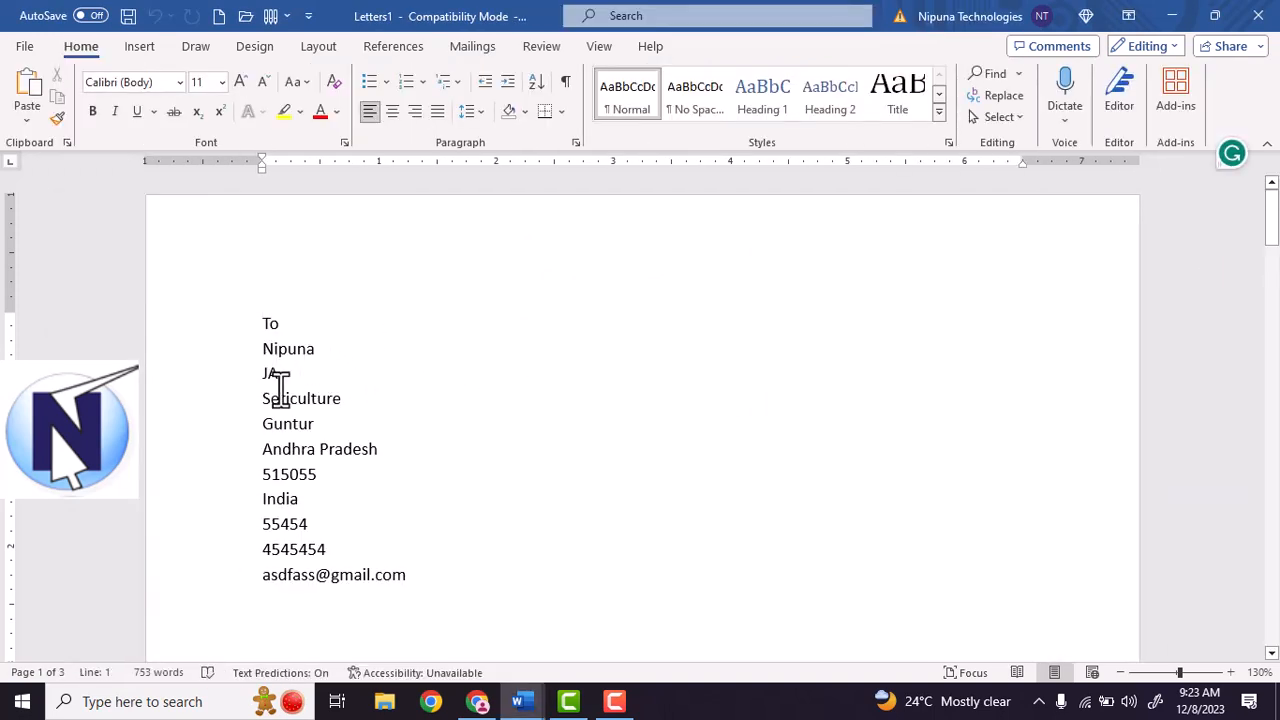
scroll(277, 391, "down", 15)
scroll(346, 452, "down", 15)
scroll(352, 452, "down", 15)
scroll(332, 432, "down", 5)
scroll(334, 432, "up", 20)
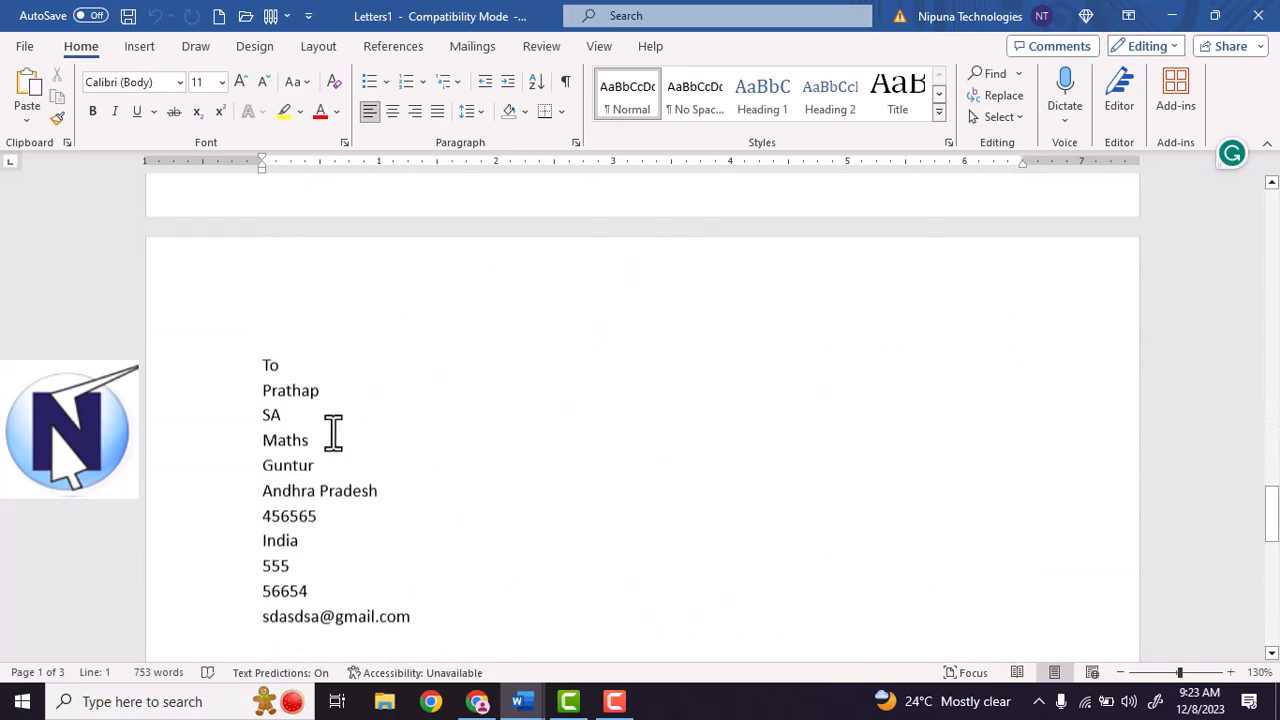
scroll(334, 432, "up", 20)
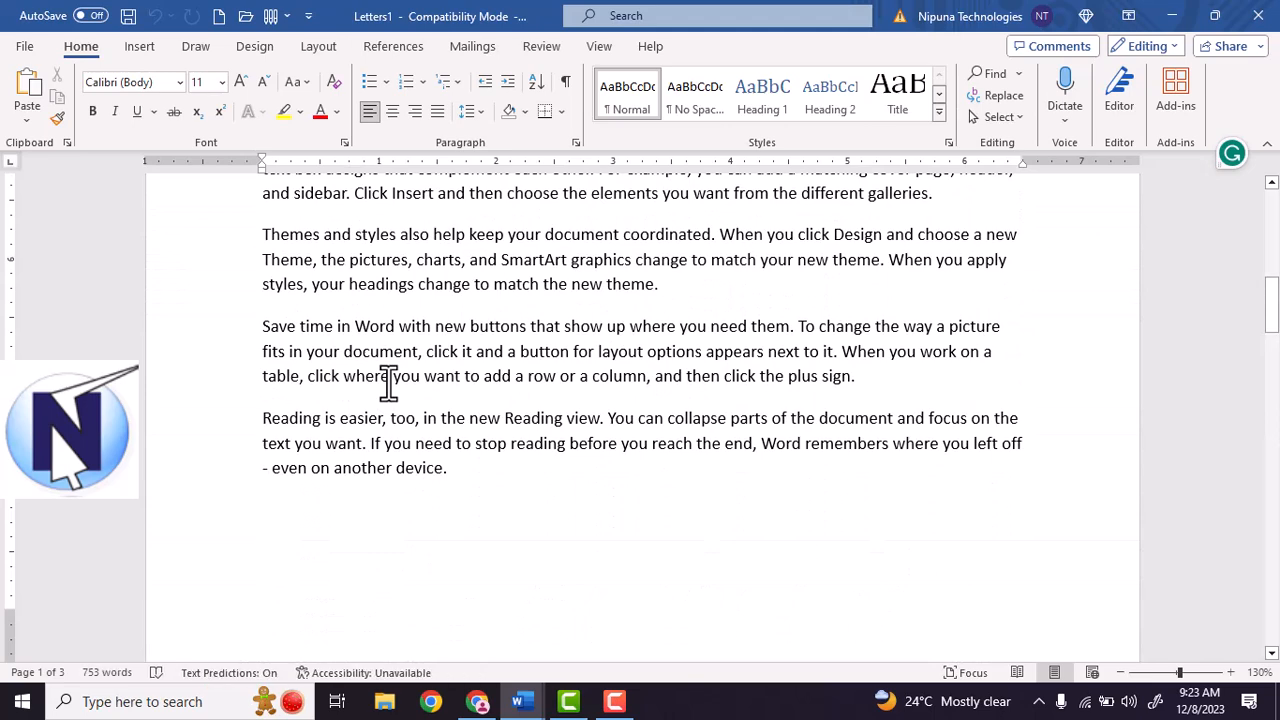
key("ctrl+w")
left_click(711, 453)
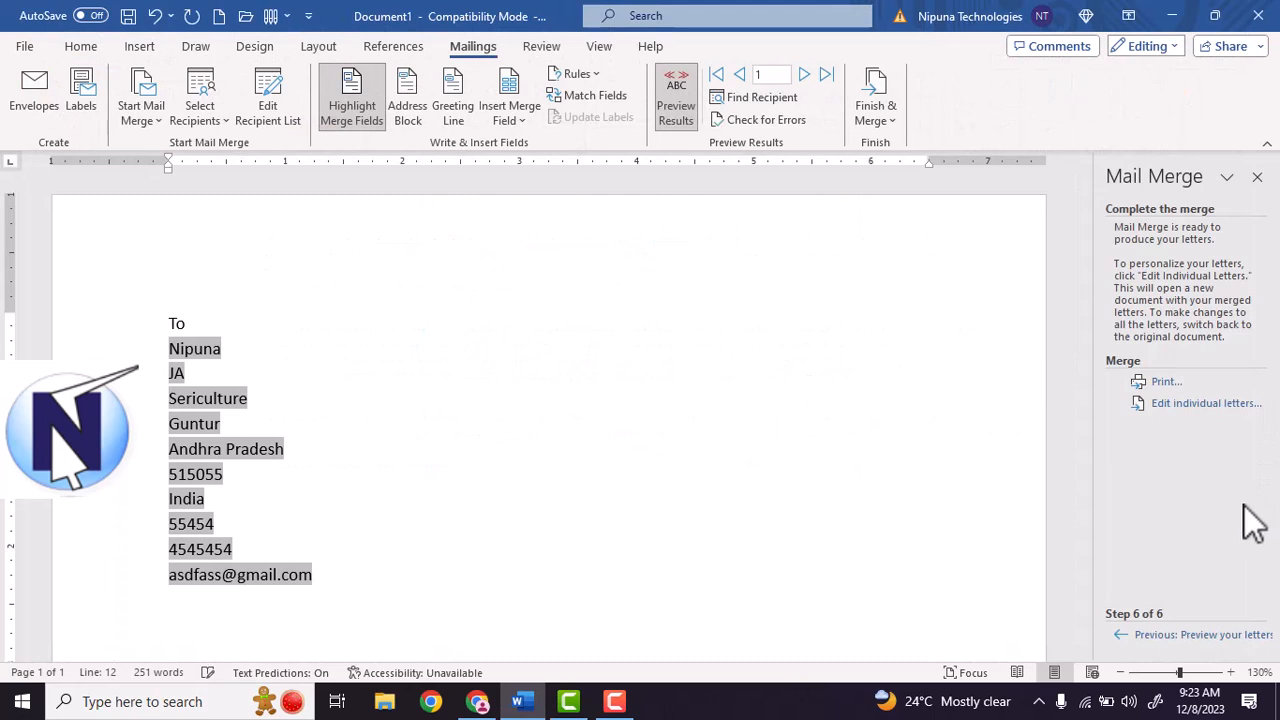
Open the Merge to Printer options and cancel them, then close the Mail Merge pane.
left_click(1160, 383)
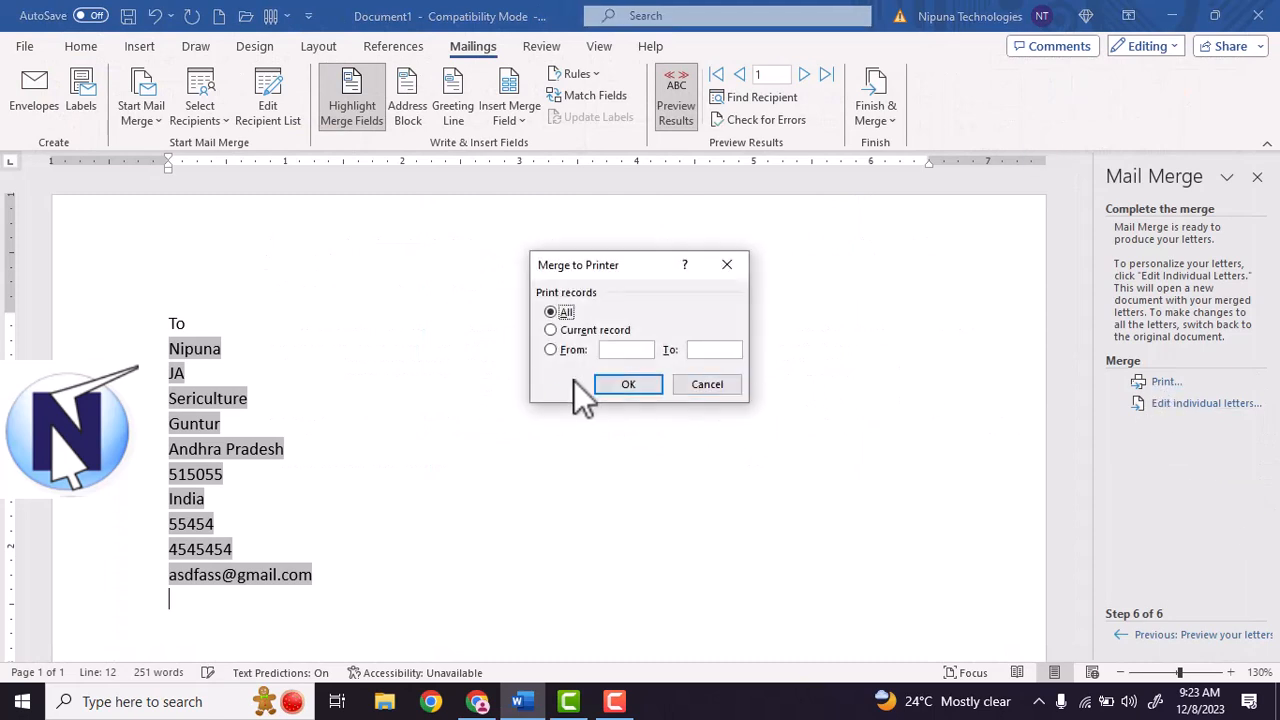
left_click(740, 392)
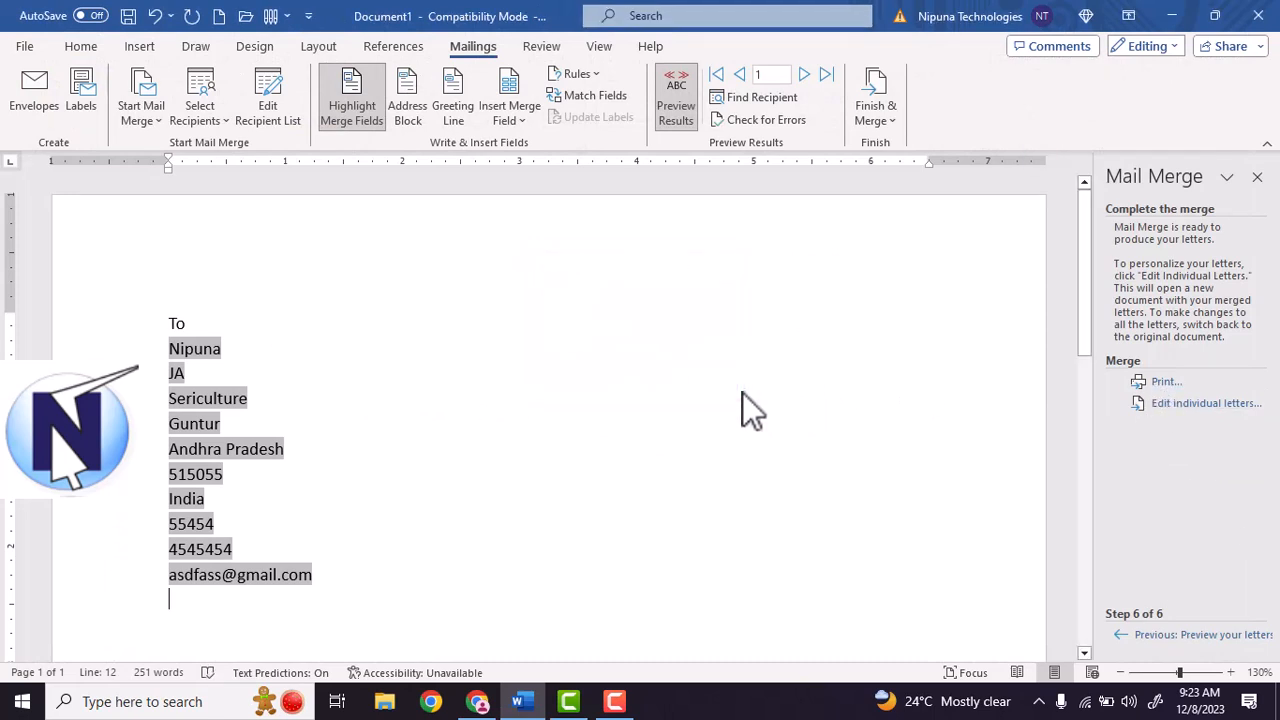
left_click(1262, 178)
left_click(790, 100)
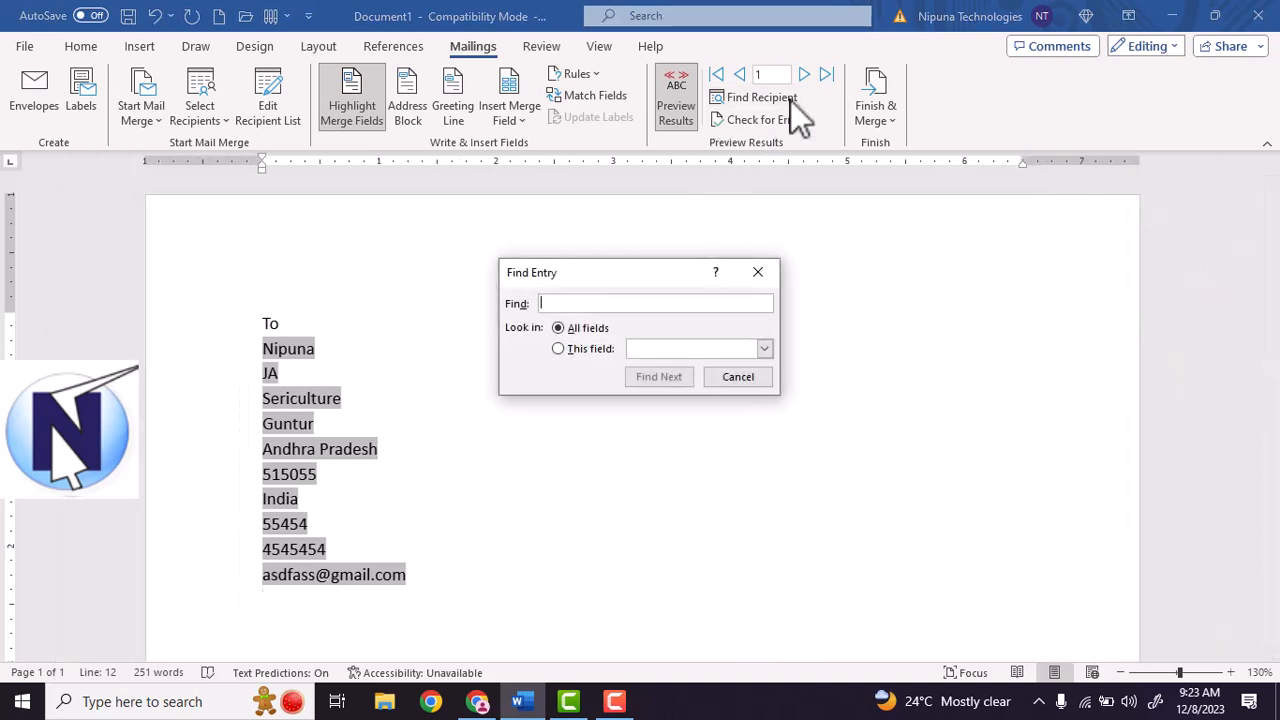
type("NIpuna")
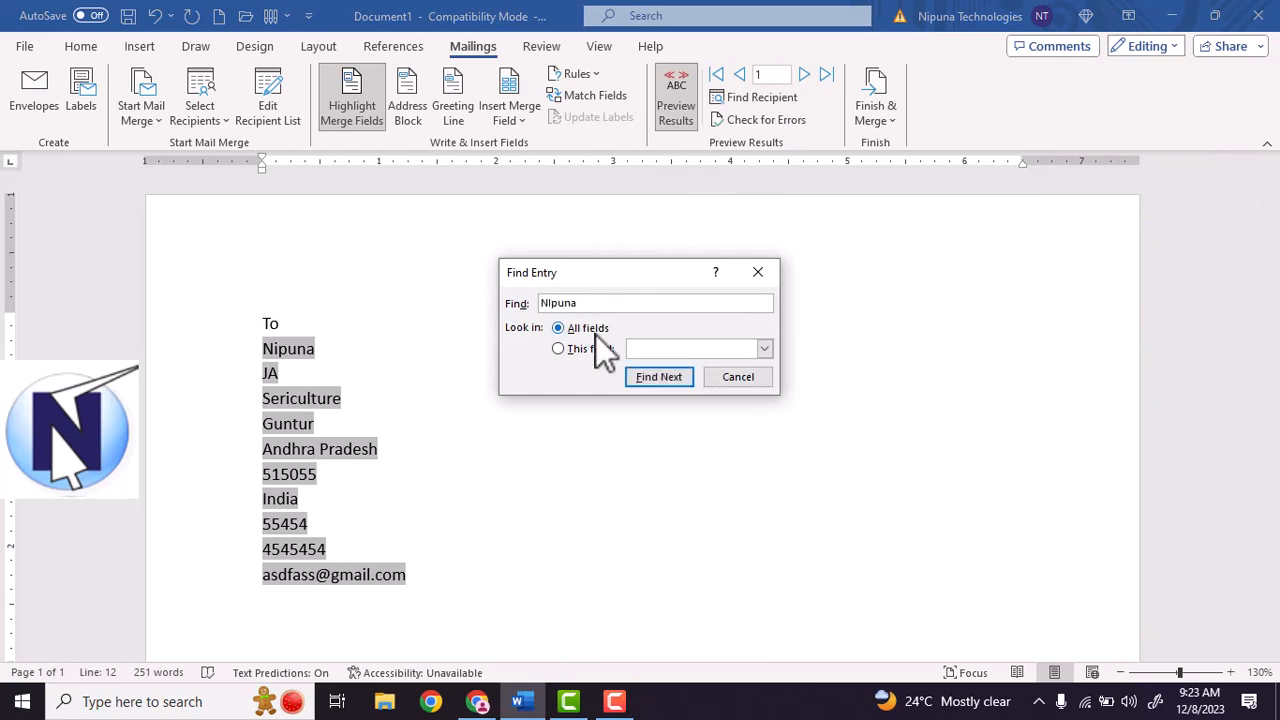
left_click(650, 380)
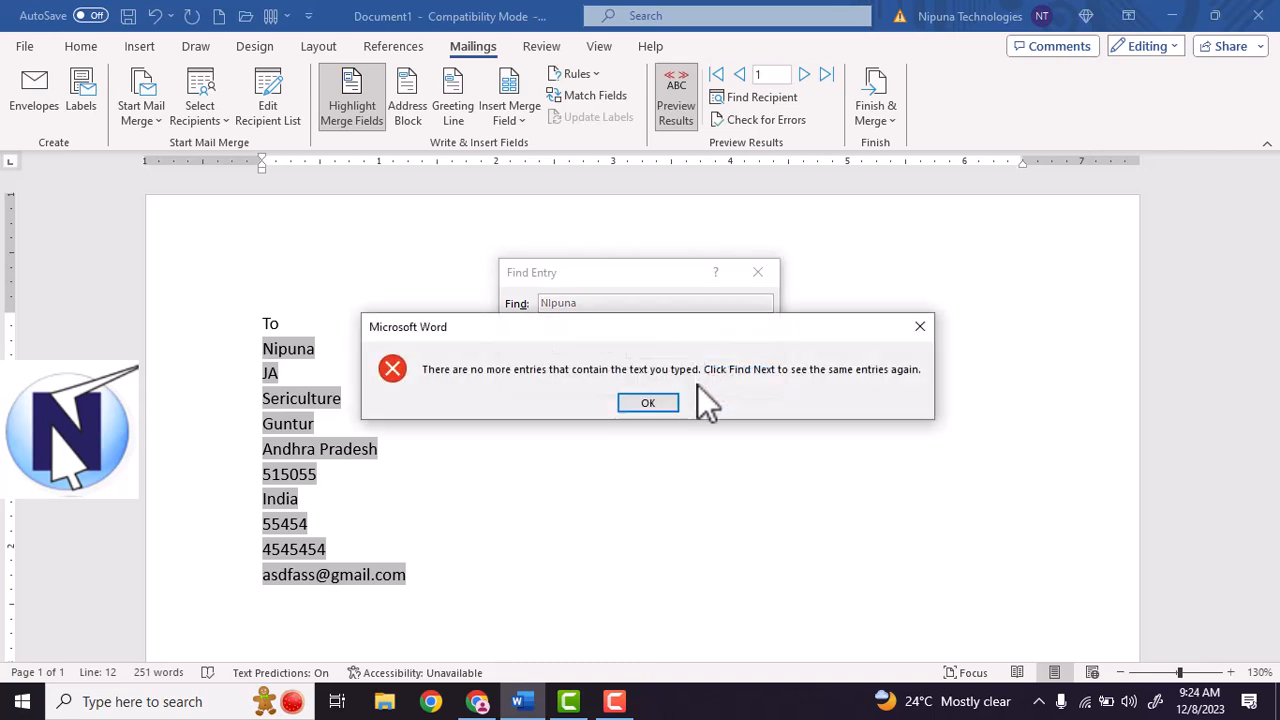
left_click(655, 400)
left_click(745, 350)
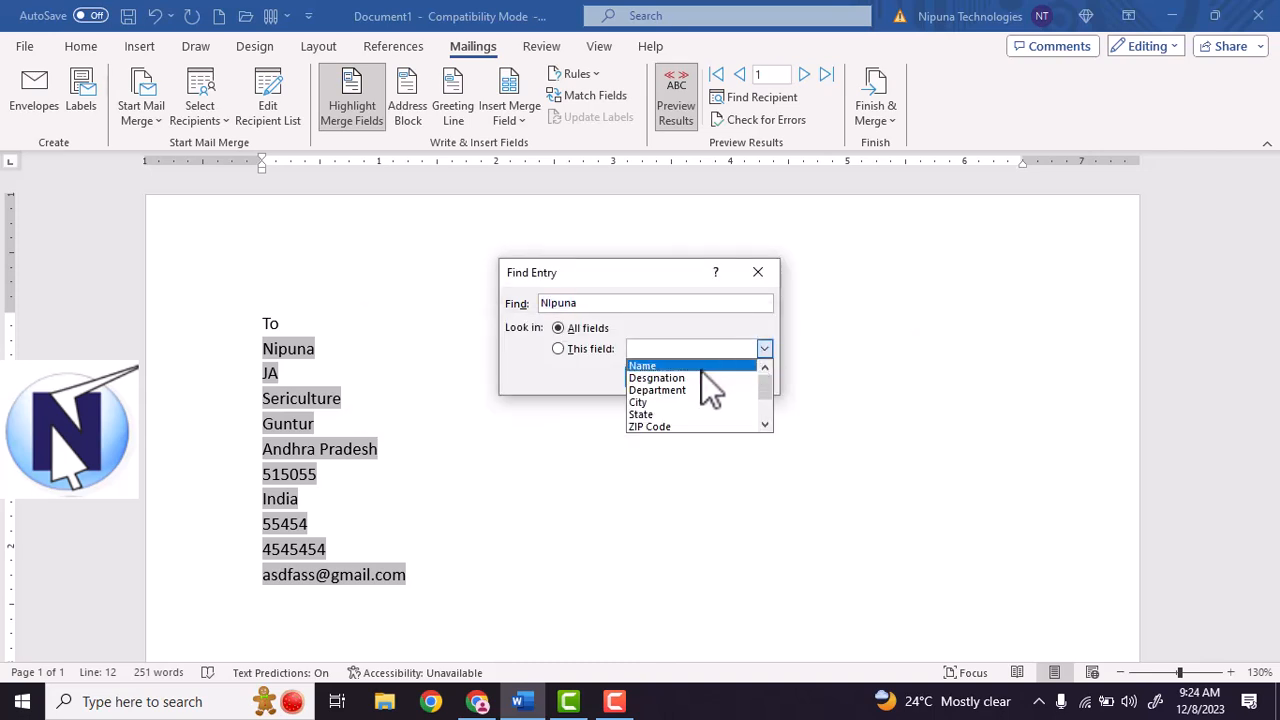
left_click(701, 367)
left_click(674, 385)
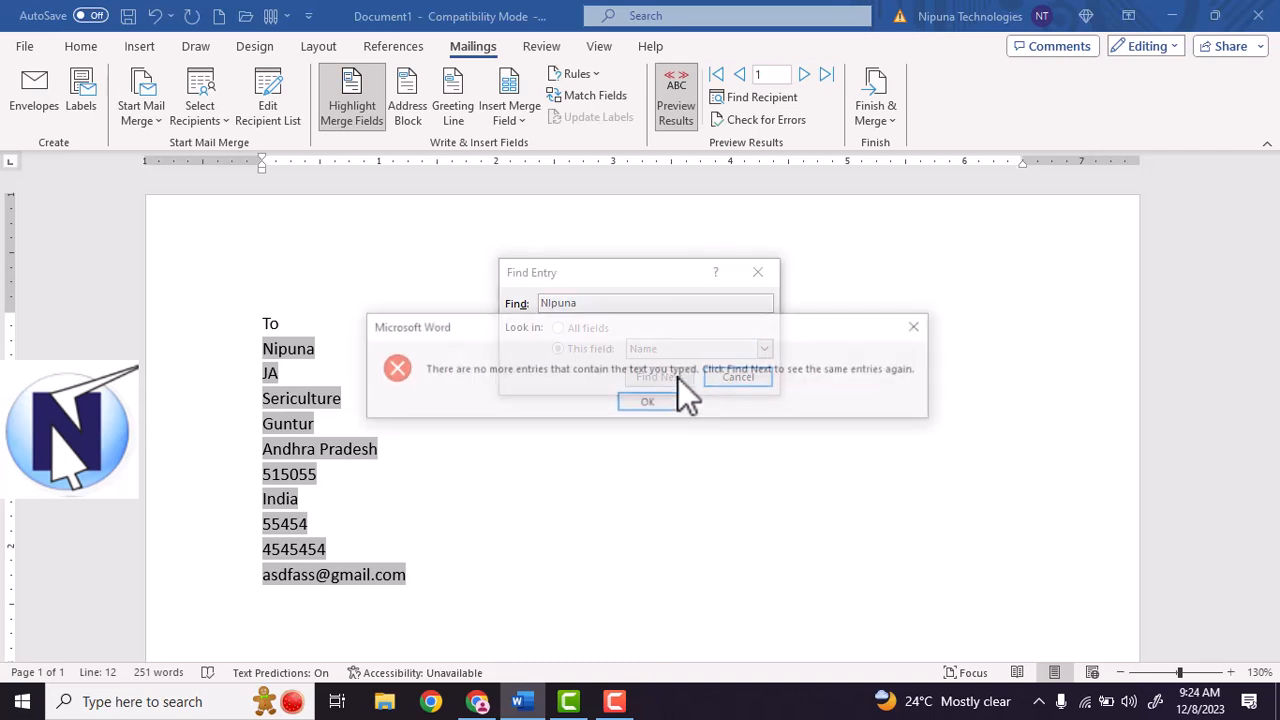
left_click(662, 397)
left_click(740, 378)
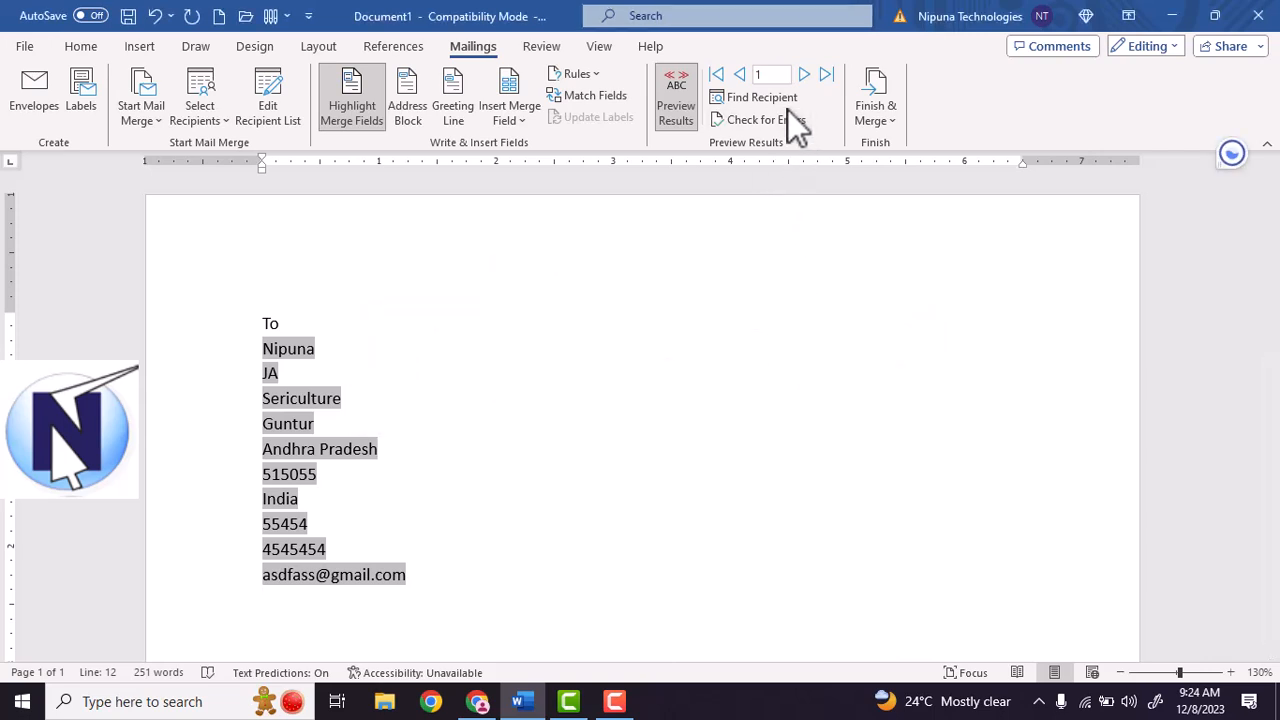
left_click(804, 75)
left_click(804, 75)
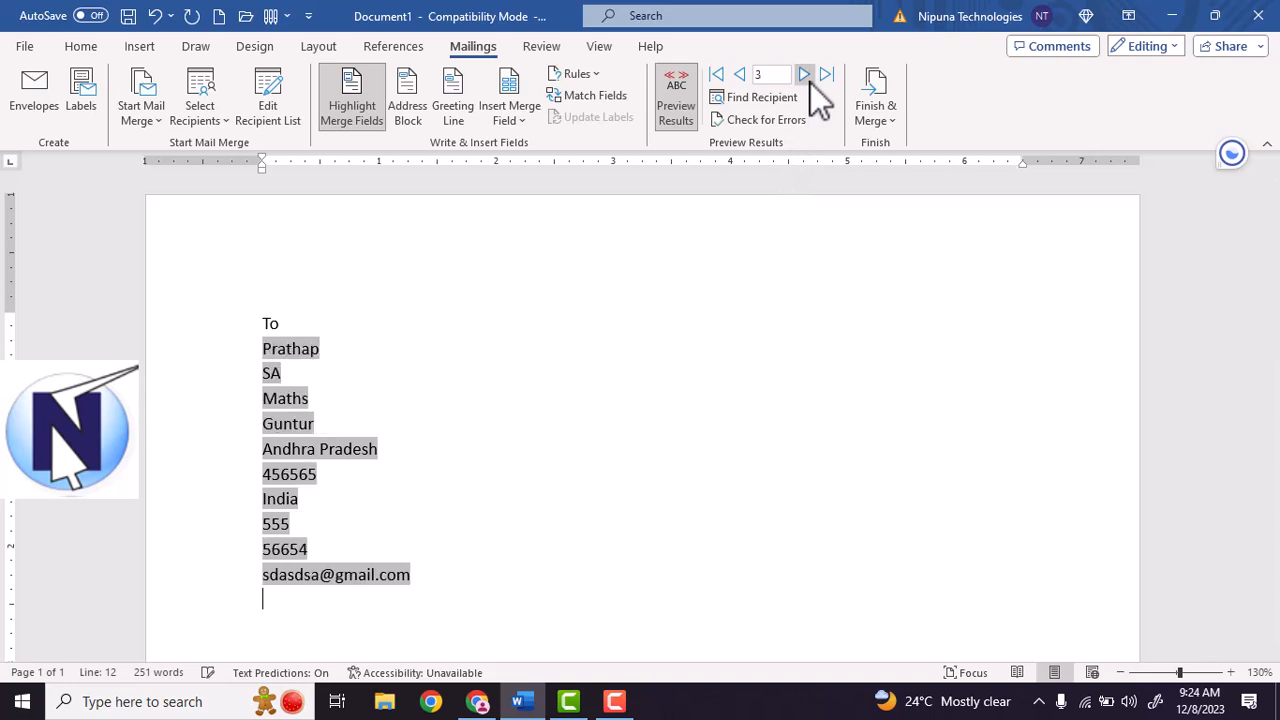
left_click(748, 80)
left_click(748, 80)
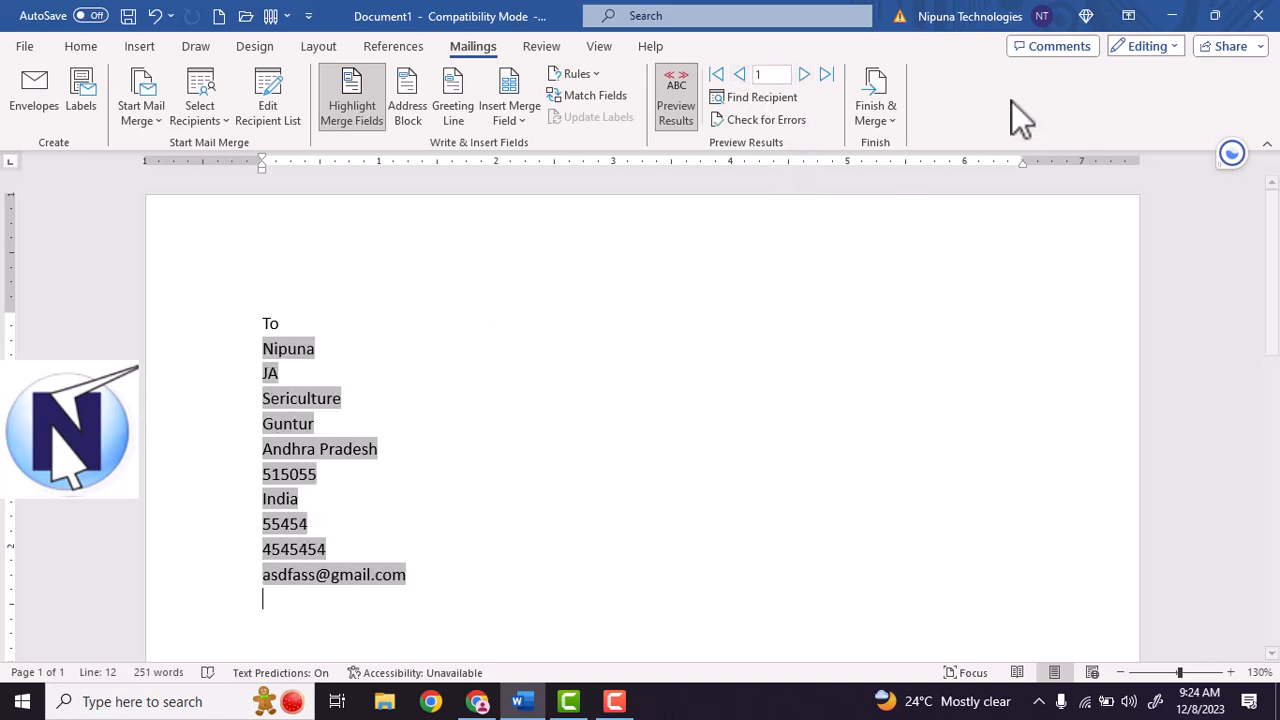
left_click(896, 125)
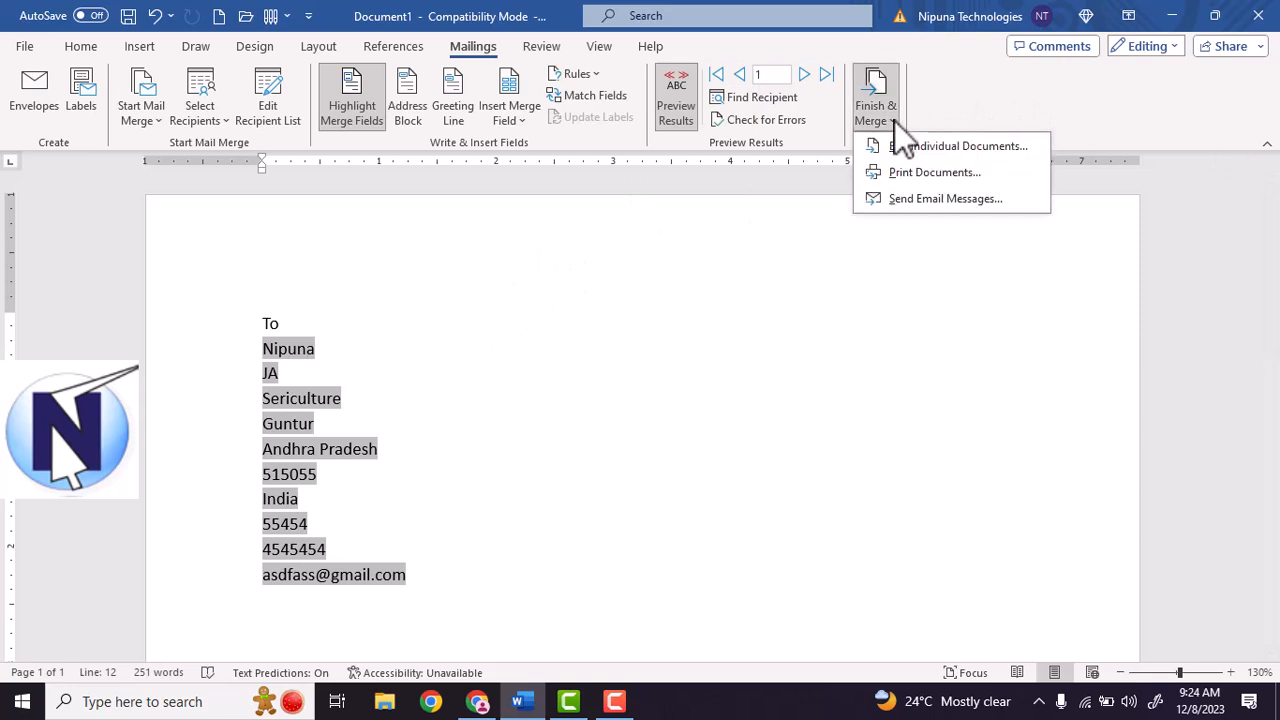
left_click(893, 204)
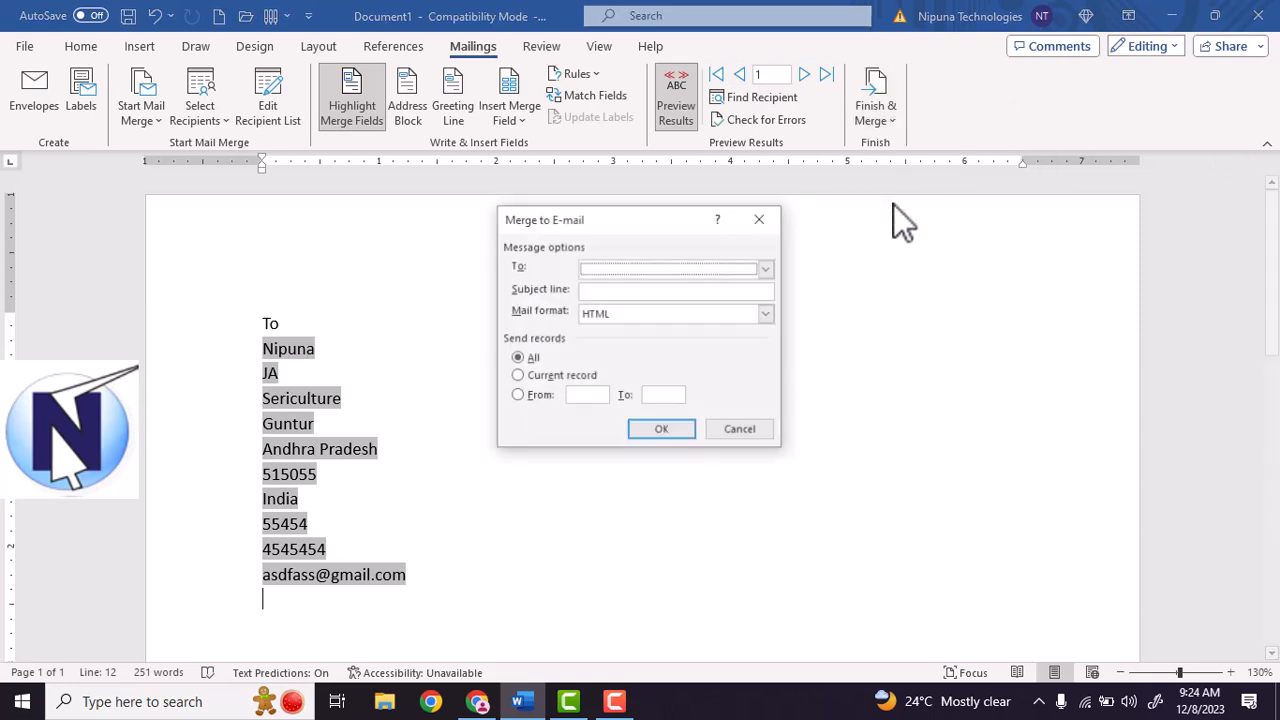
left_click(644, 271)
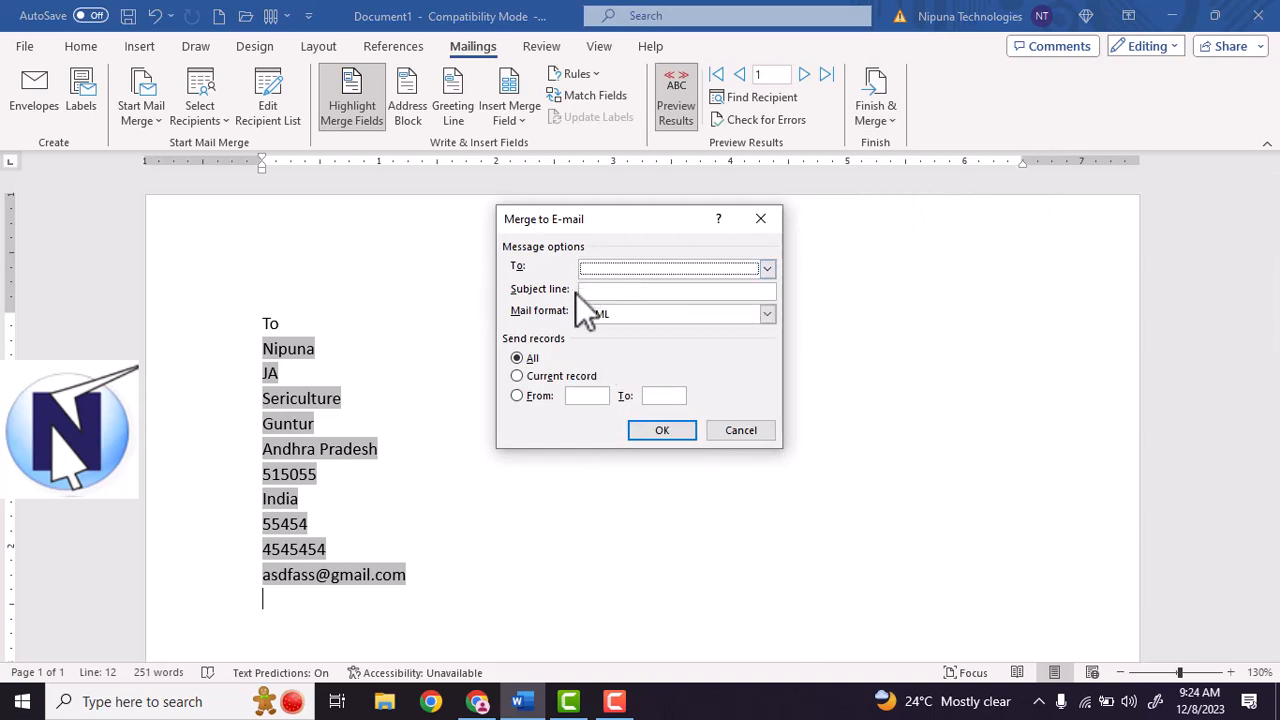
left_click(738, 291)
left_click(686, 318)
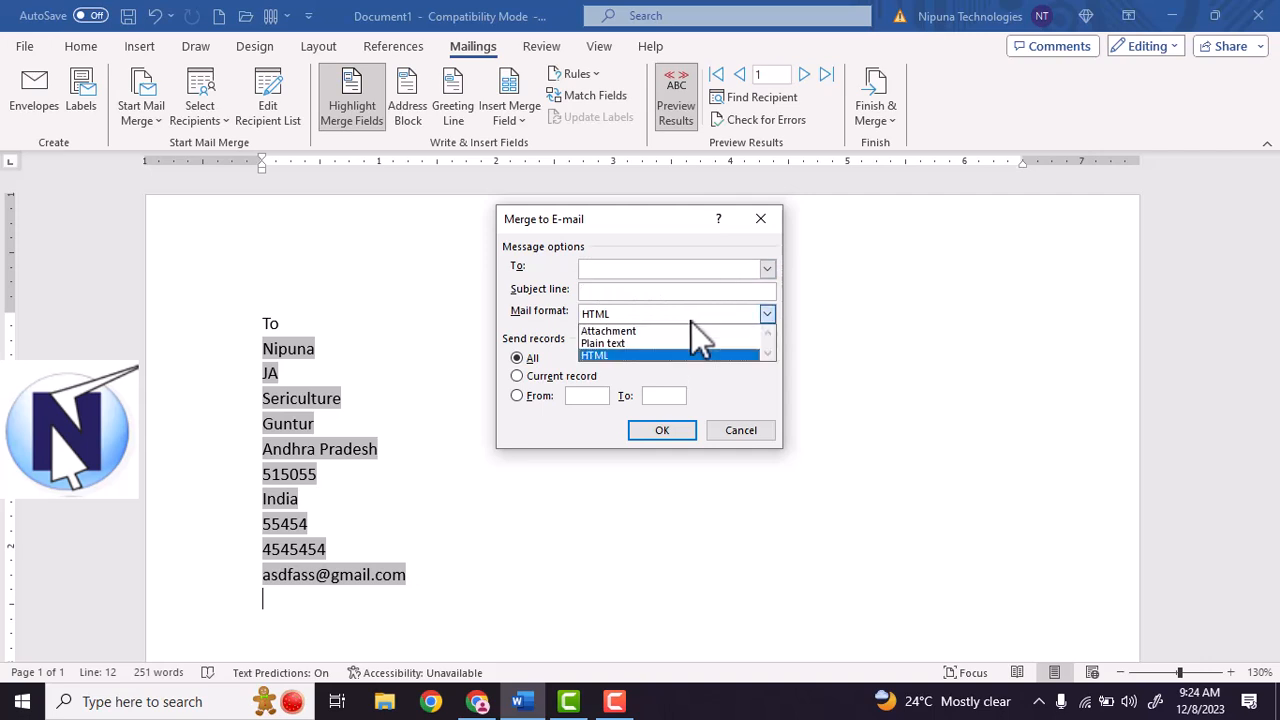
left_click(661, 340)
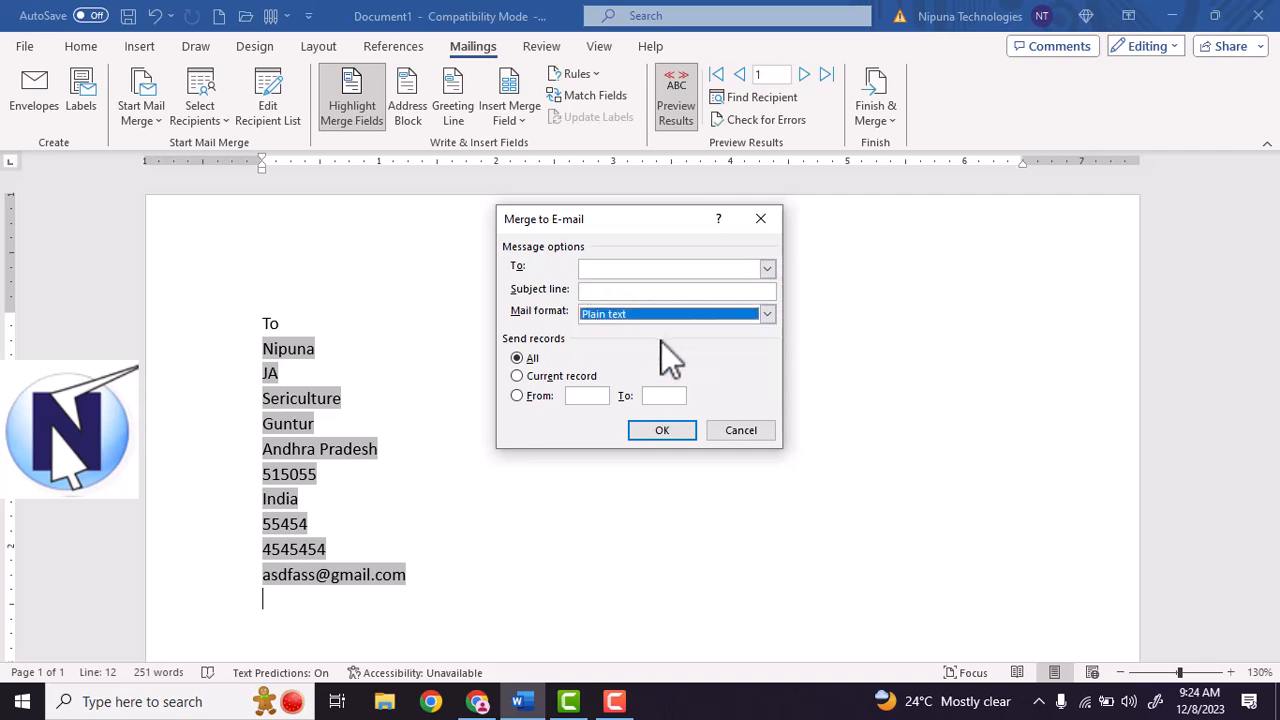
left_click(677, 433)
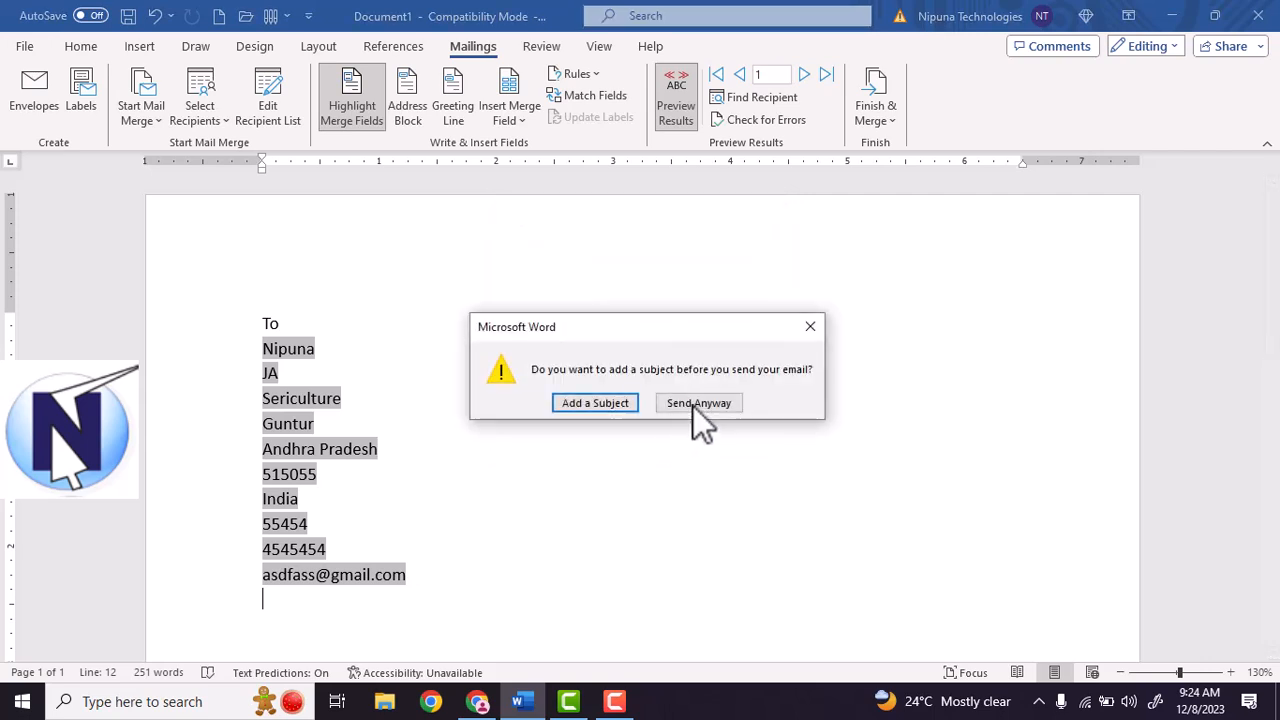
left_click(811, 330)
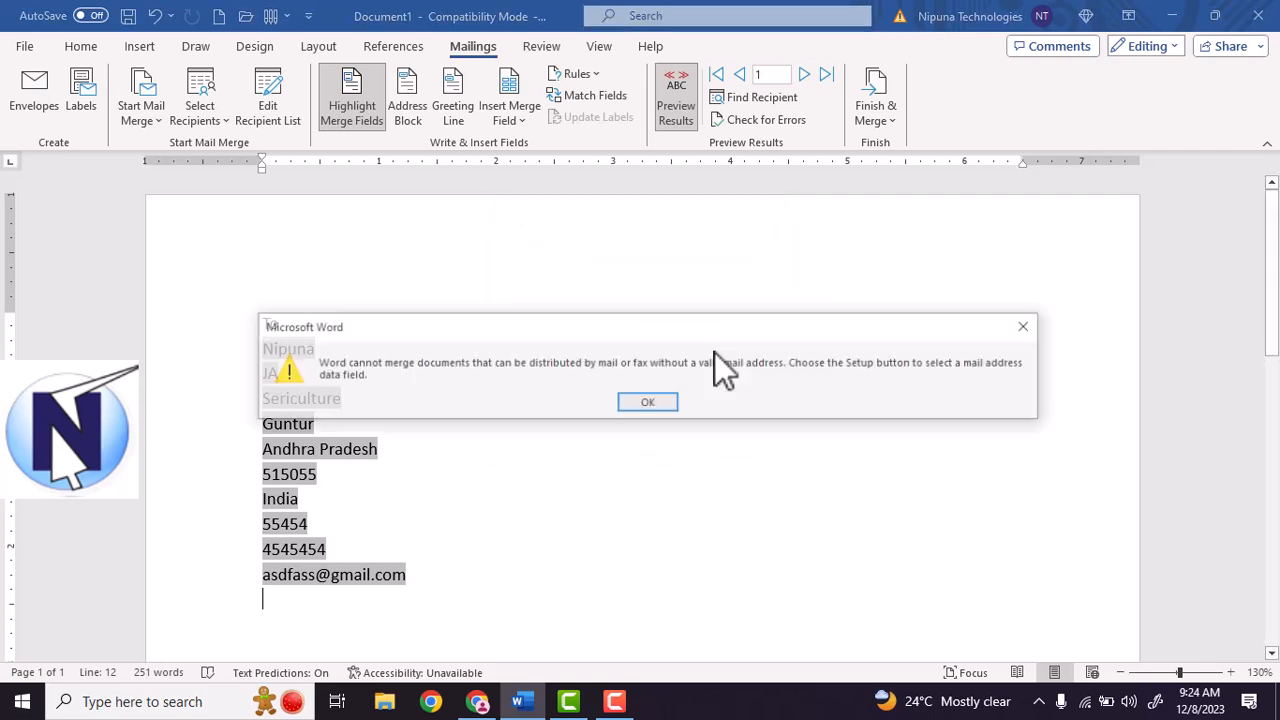
left_click(1028, 327)
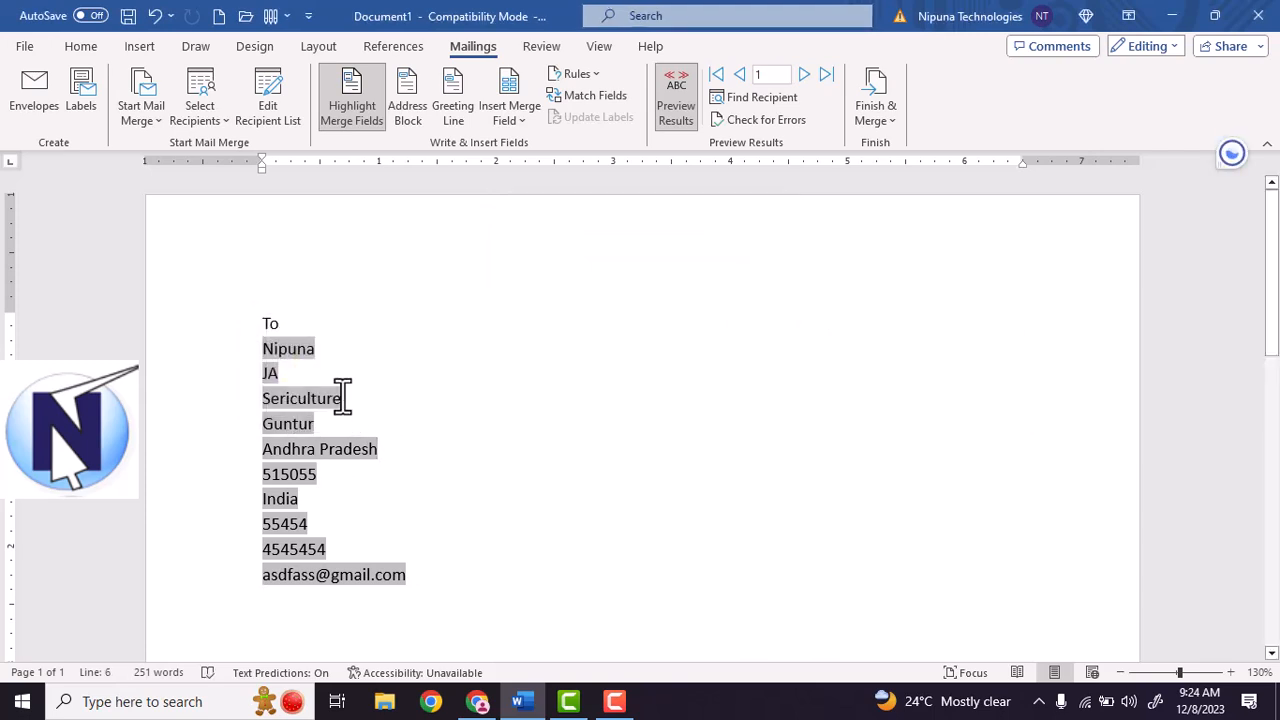
Close the letter without saving and start a new document filled with =rand() sample text.
key("ctrl+w")
left_click(700, 452)
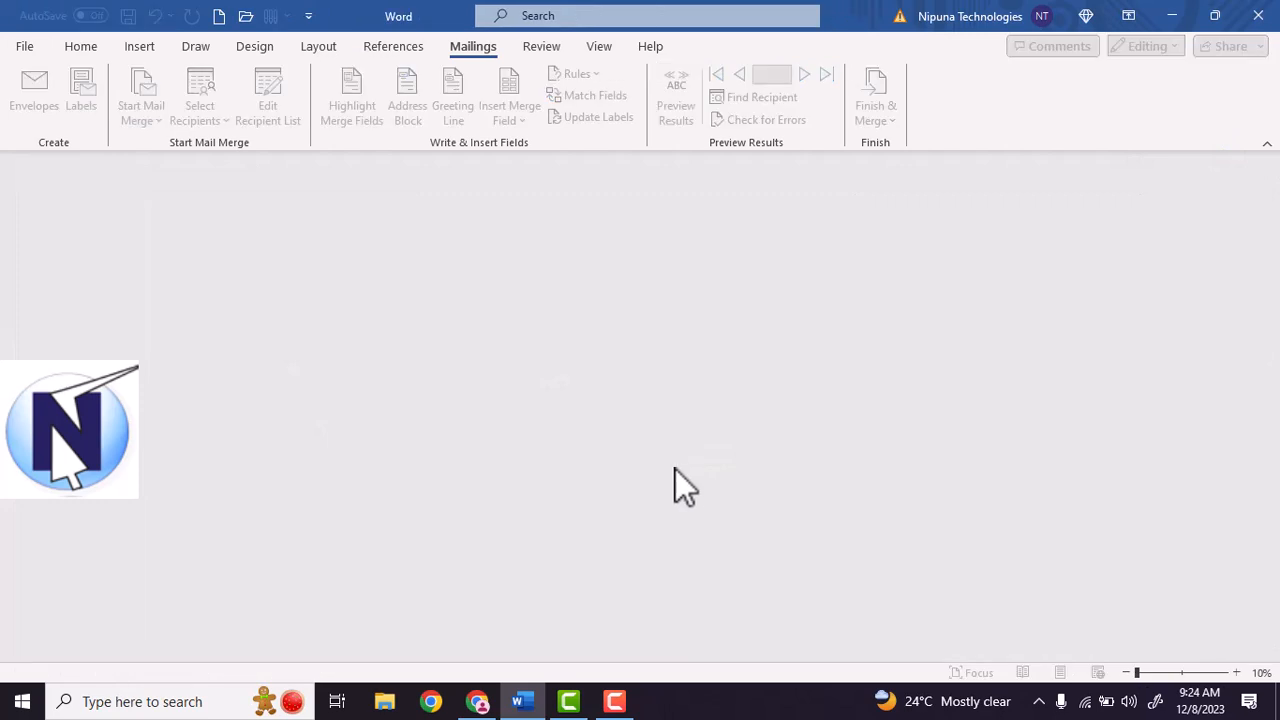
key("ctrl+n")
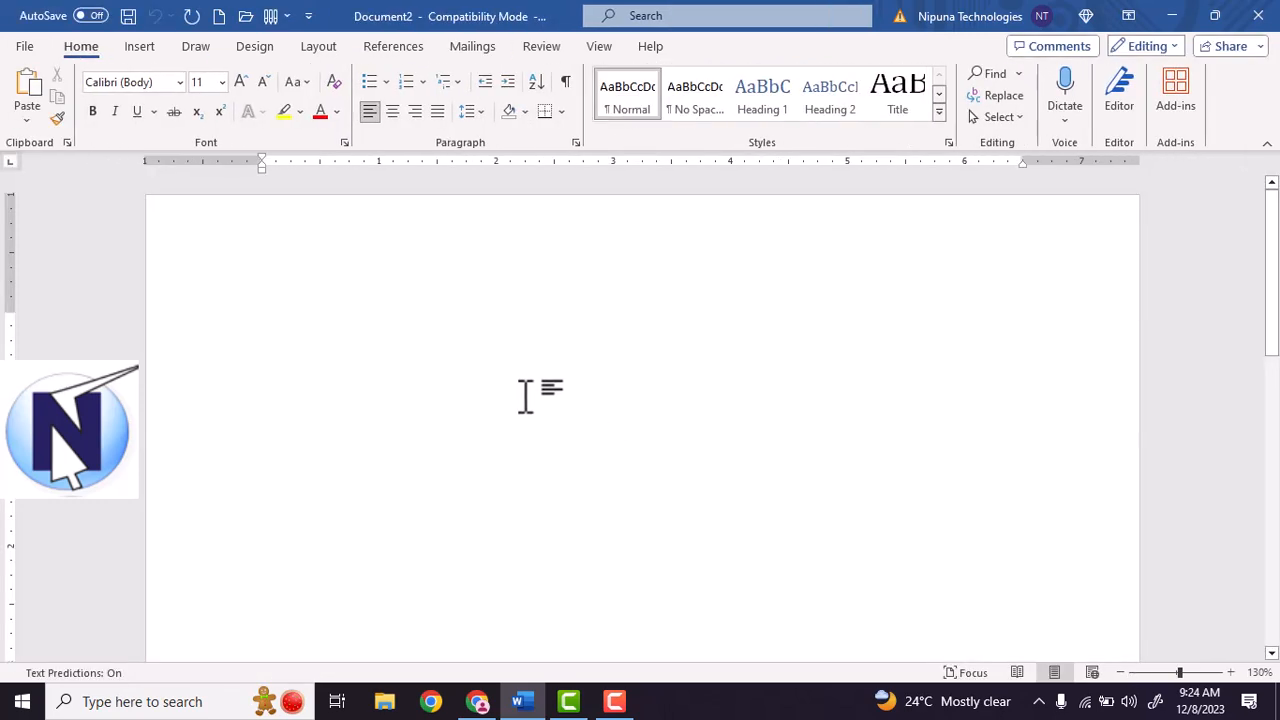
key("Return")
key("Return")
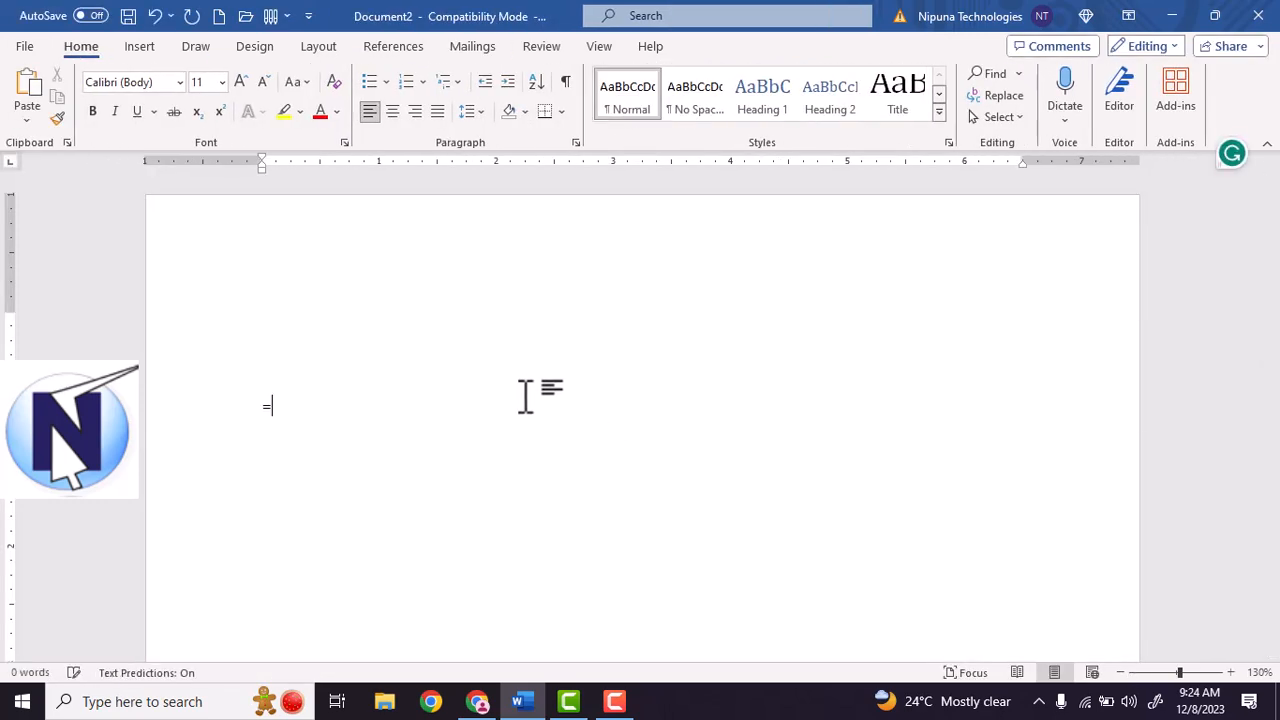
type("=rand()")
key("Return")
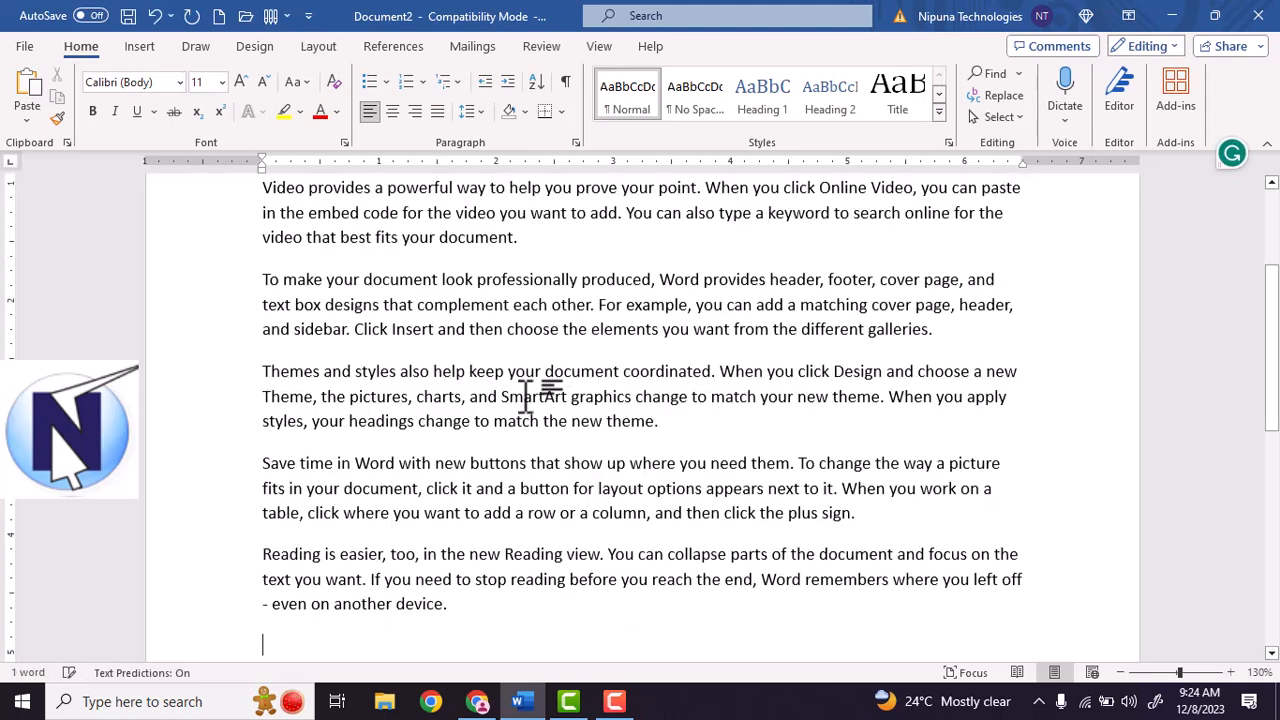
Type 'To' on the top line with an empty line below it.
scroll(450, 365, "up", 3)
scroll(284, 289, "up", 2)
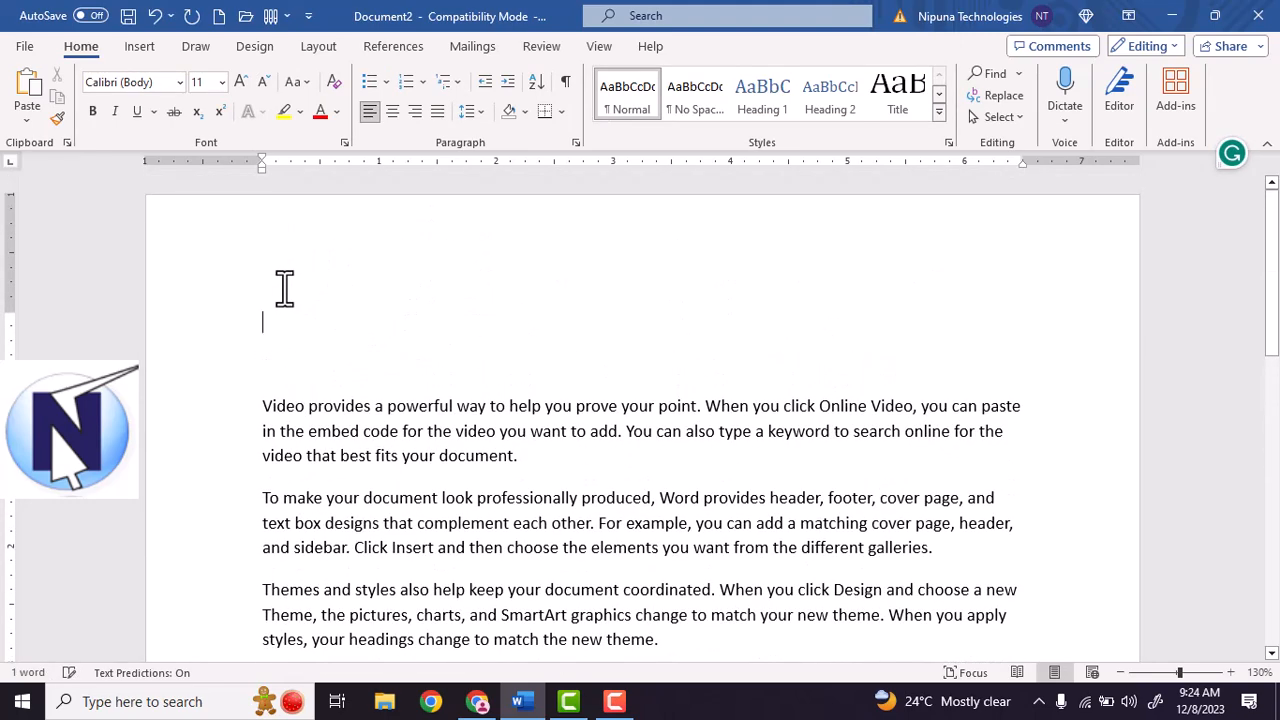
type("To")
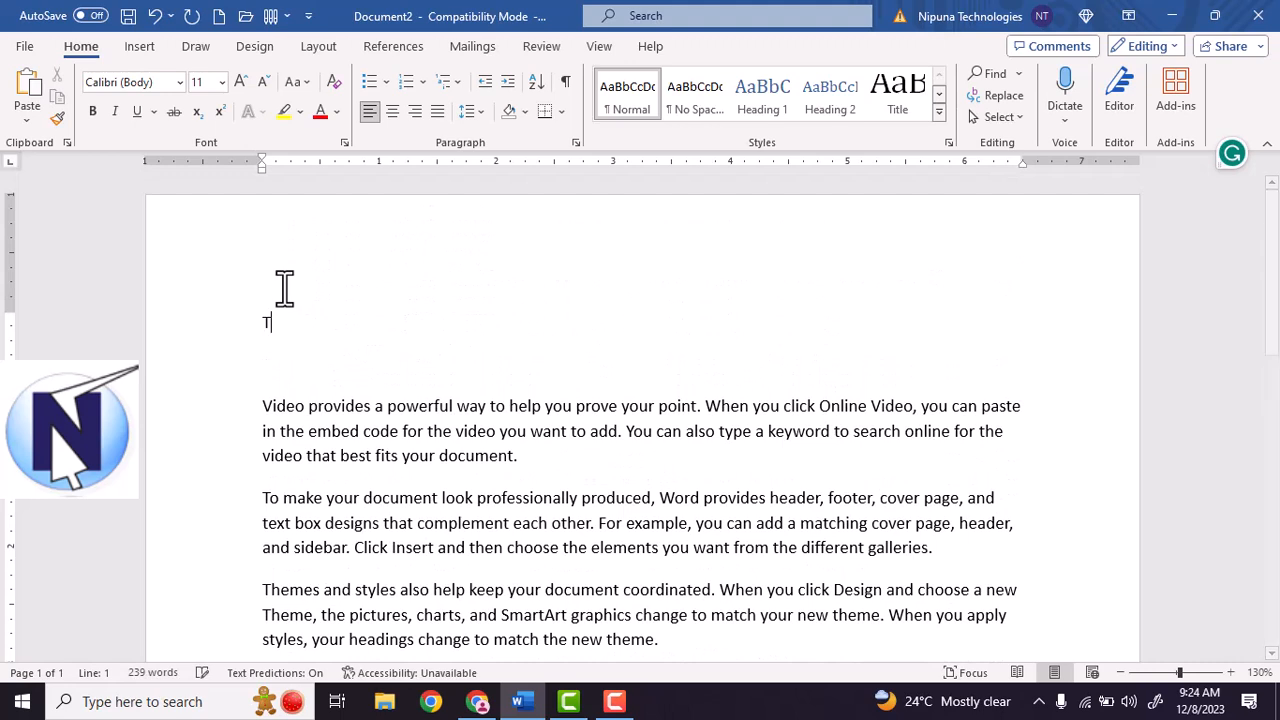
key("Return")
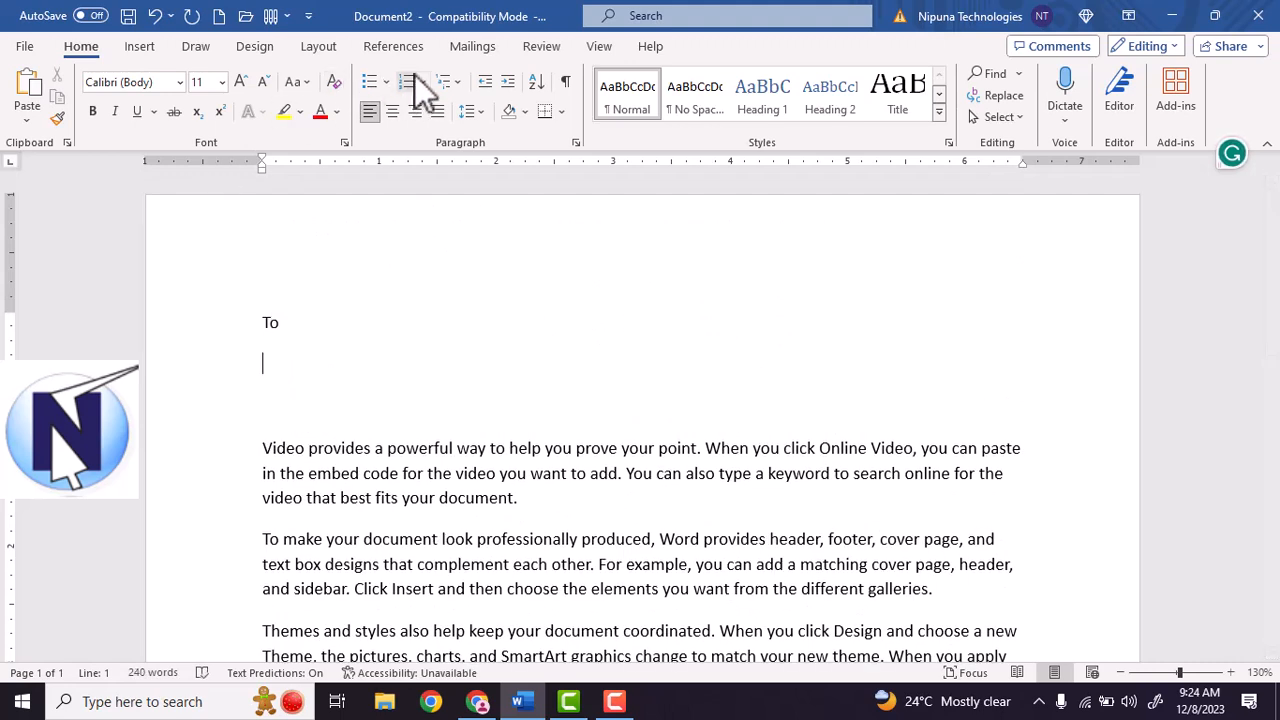
Start the Step-by-Step Mail Merge Wizard for letters using the current document and address.mdb recipients.
left_click(470, 46)
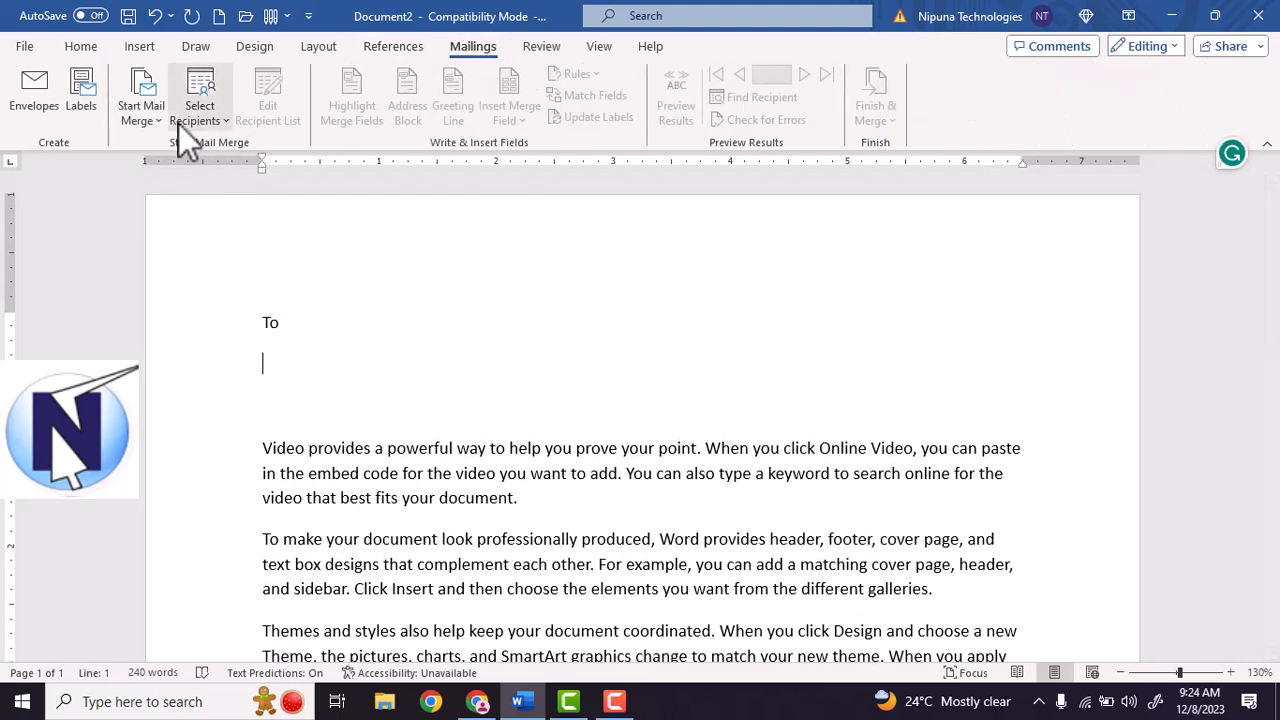
left_click(156, 120)
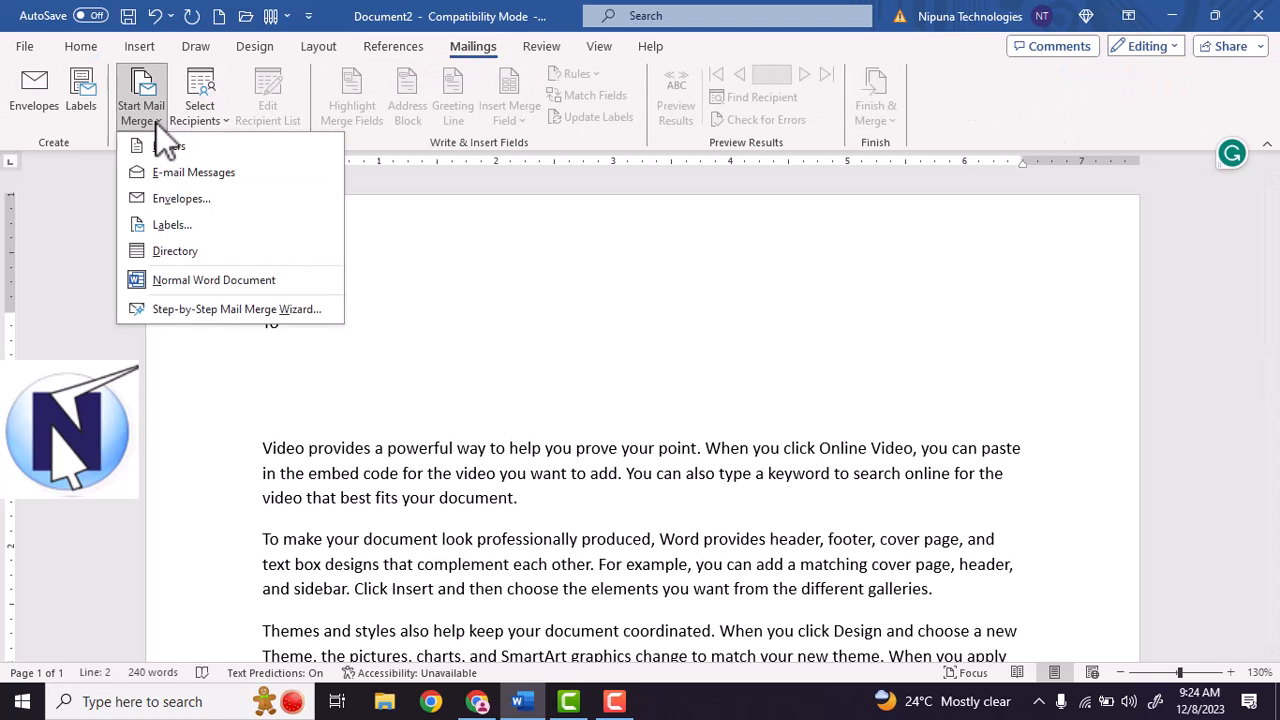
left_click(226, 311)
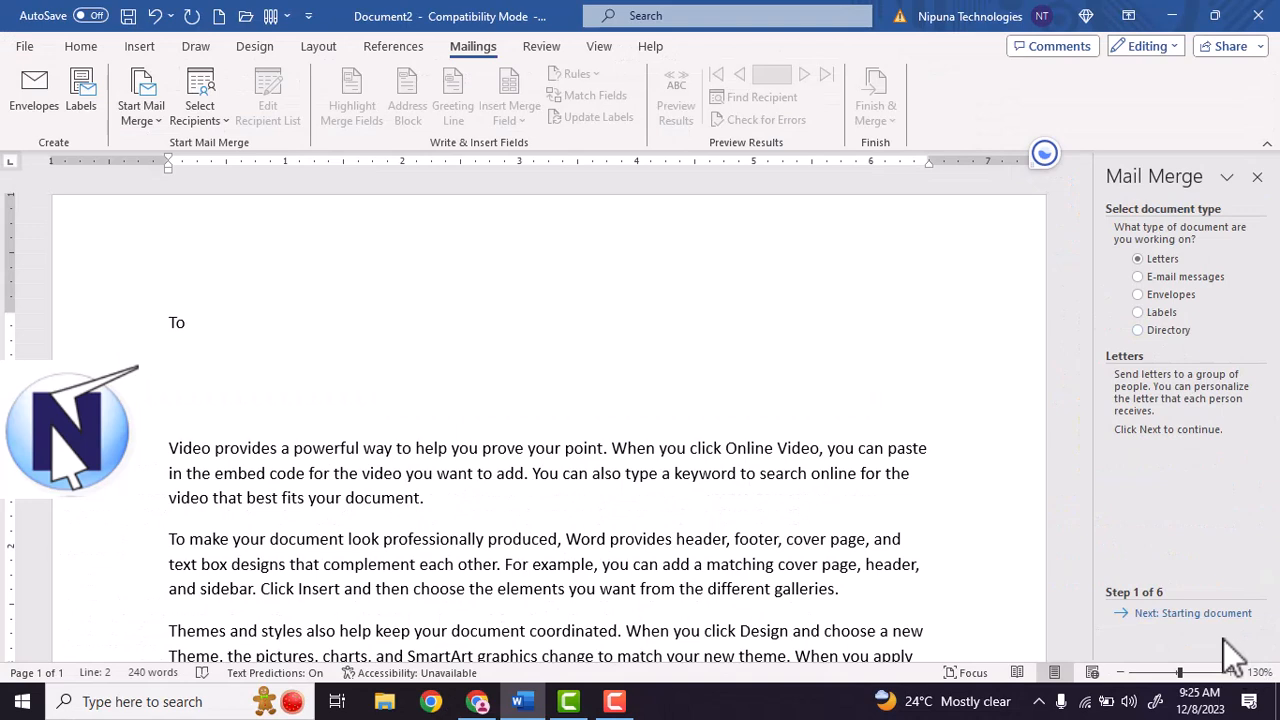
left_click(1190, 614)
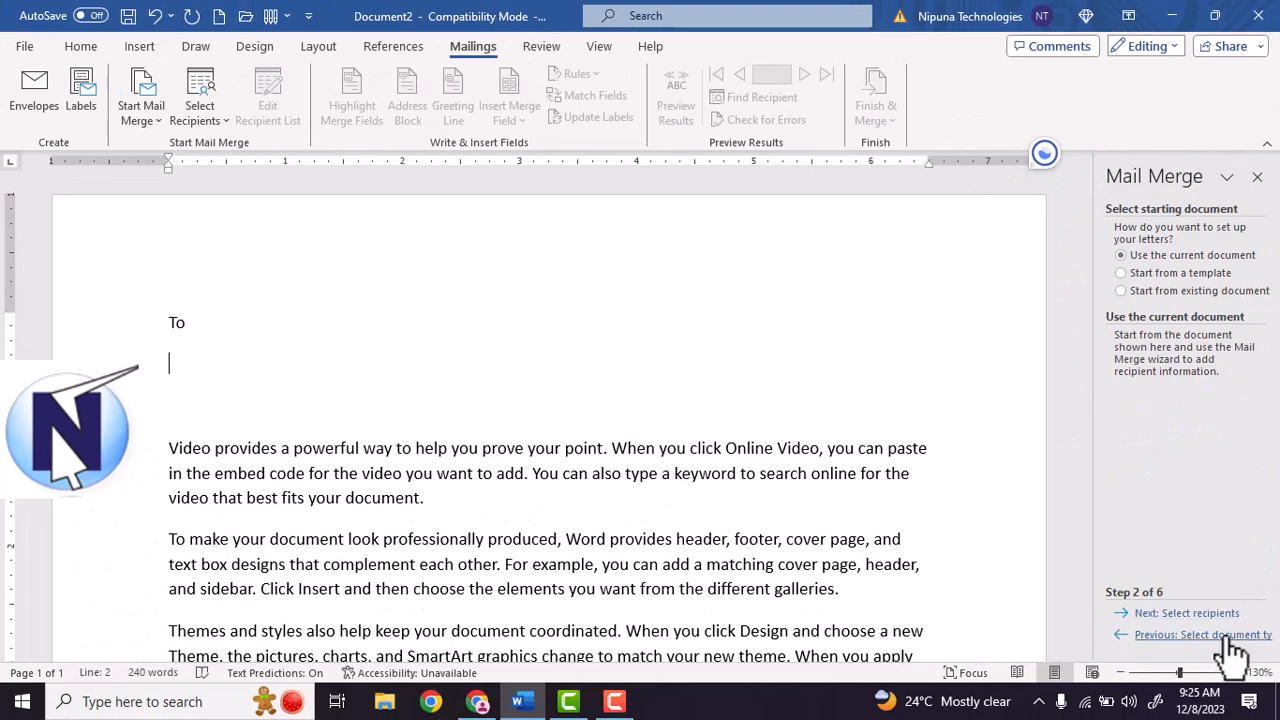
left_click(1215, 614)
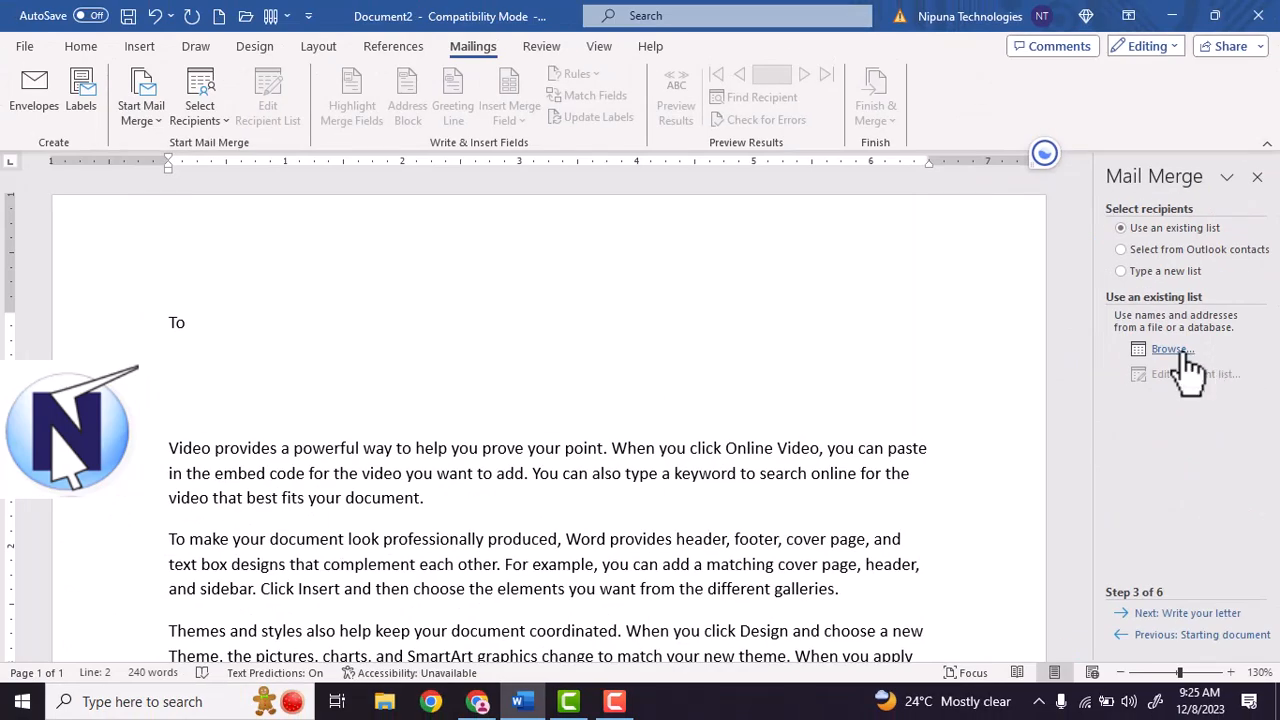
left_click(1184, 352)
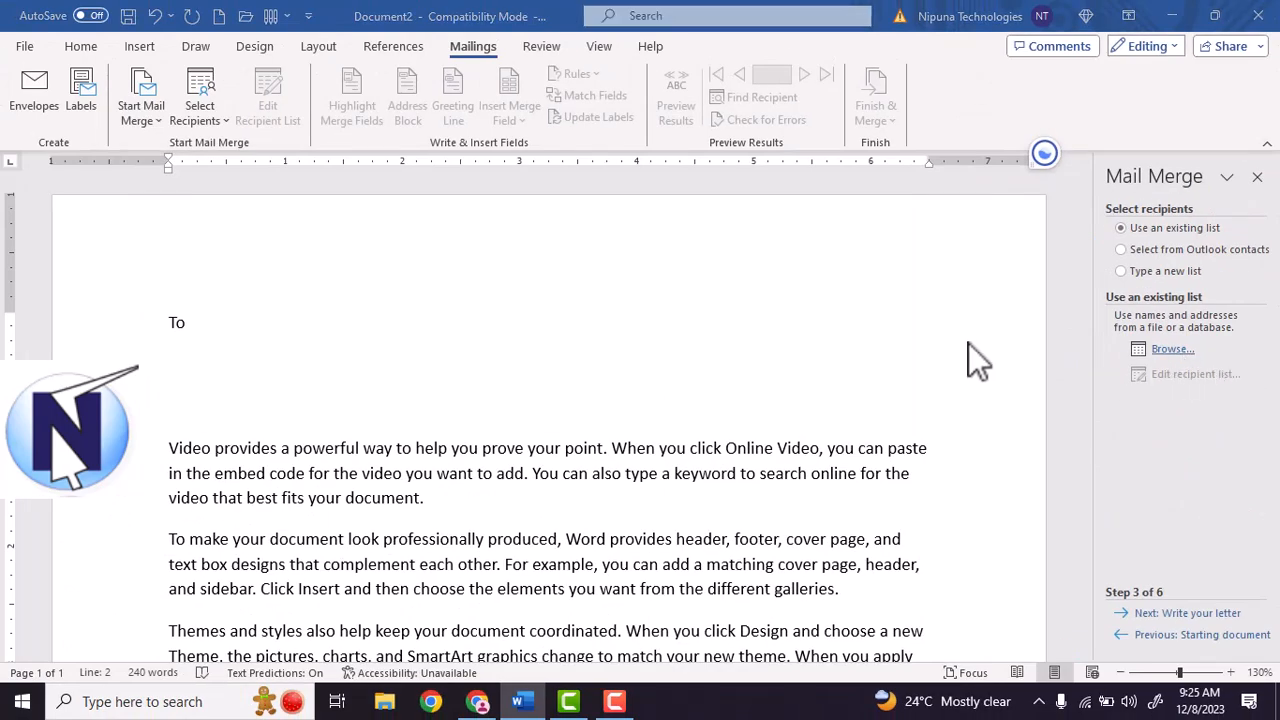
left_click(210, 182)
left_click(476, 450)
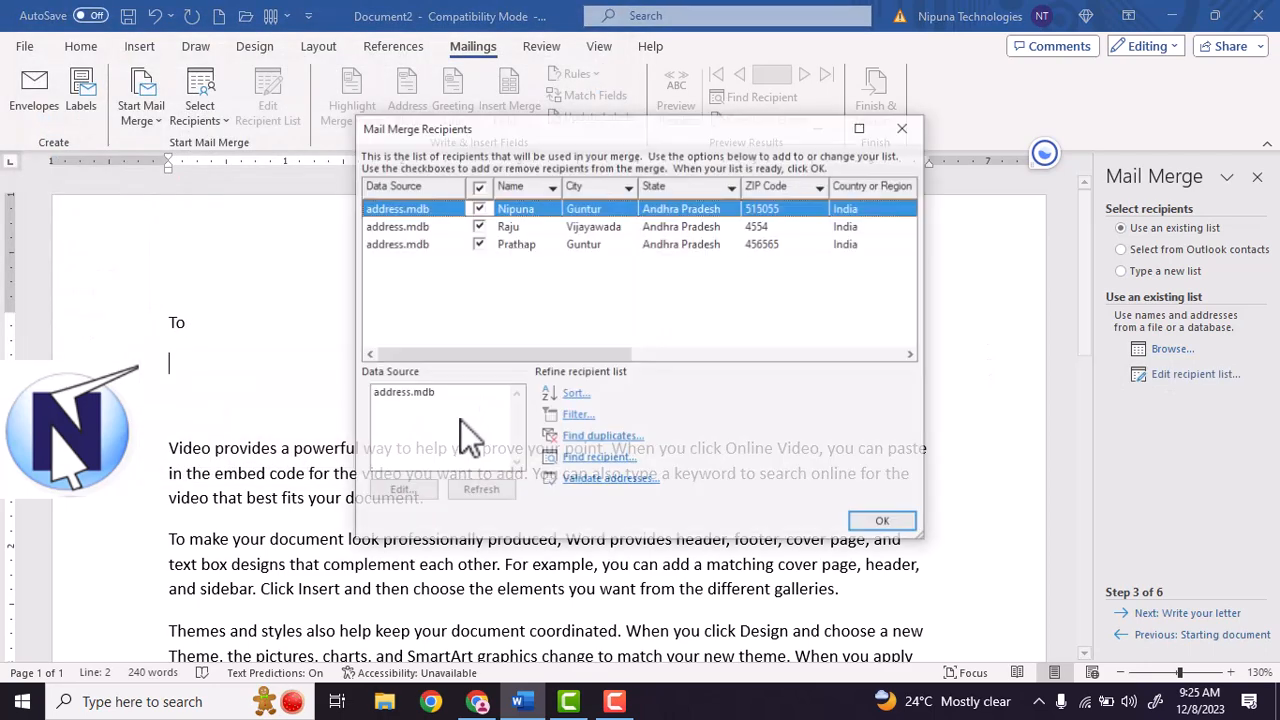
left_click(900, 522)
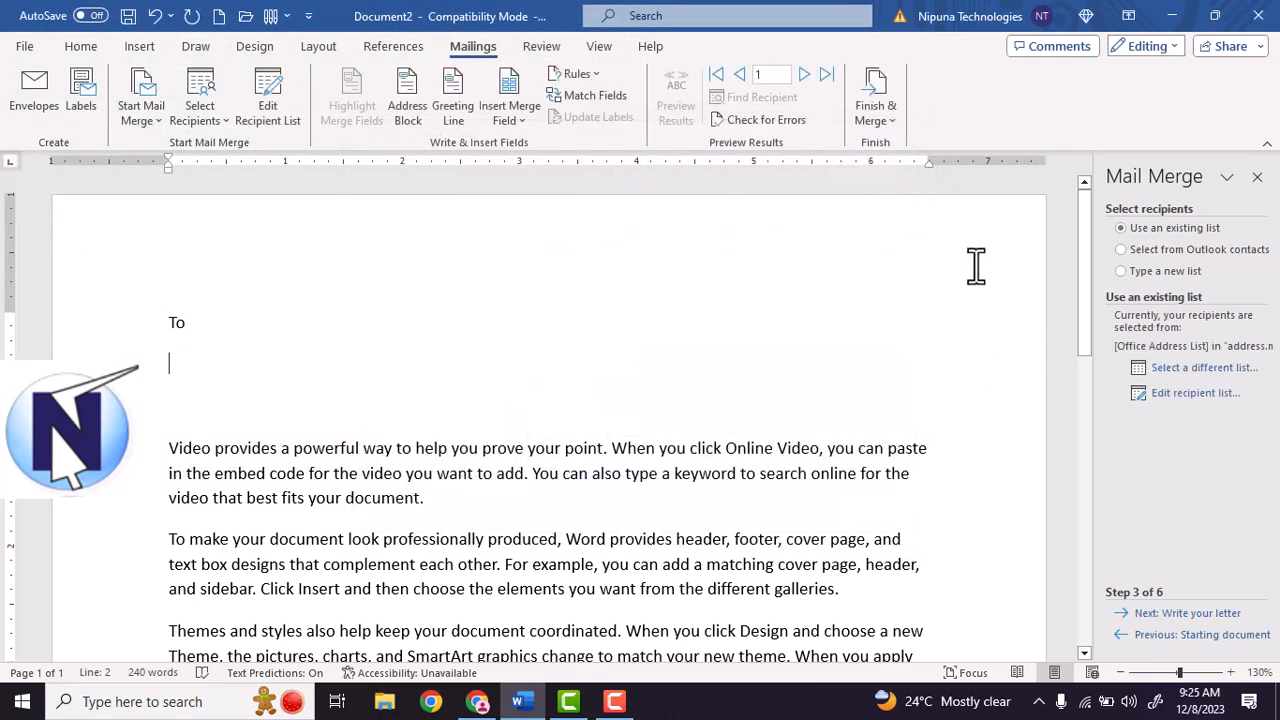
Advance the wizard to step 4, cancel the More items field list, and close the pane.
left_click(1223, 638)
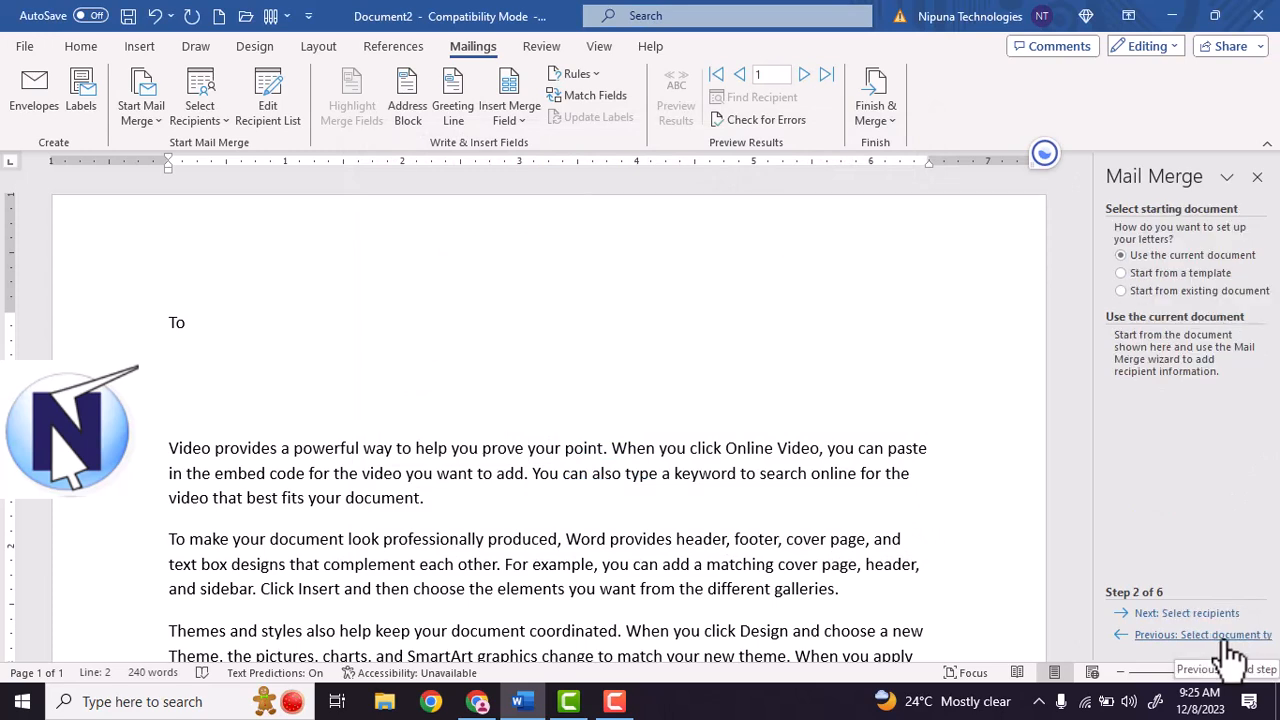
left_click(1185, 614)
left_click(1217, 615)
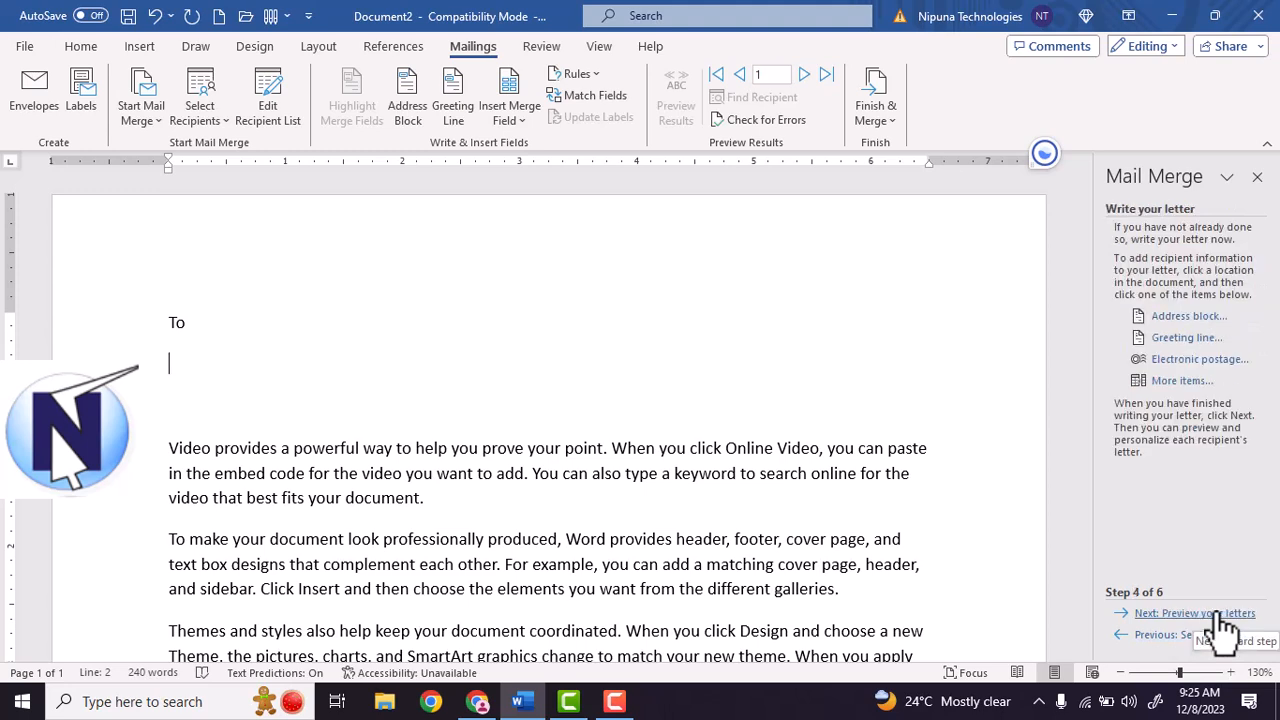
left_click(1190, 383)
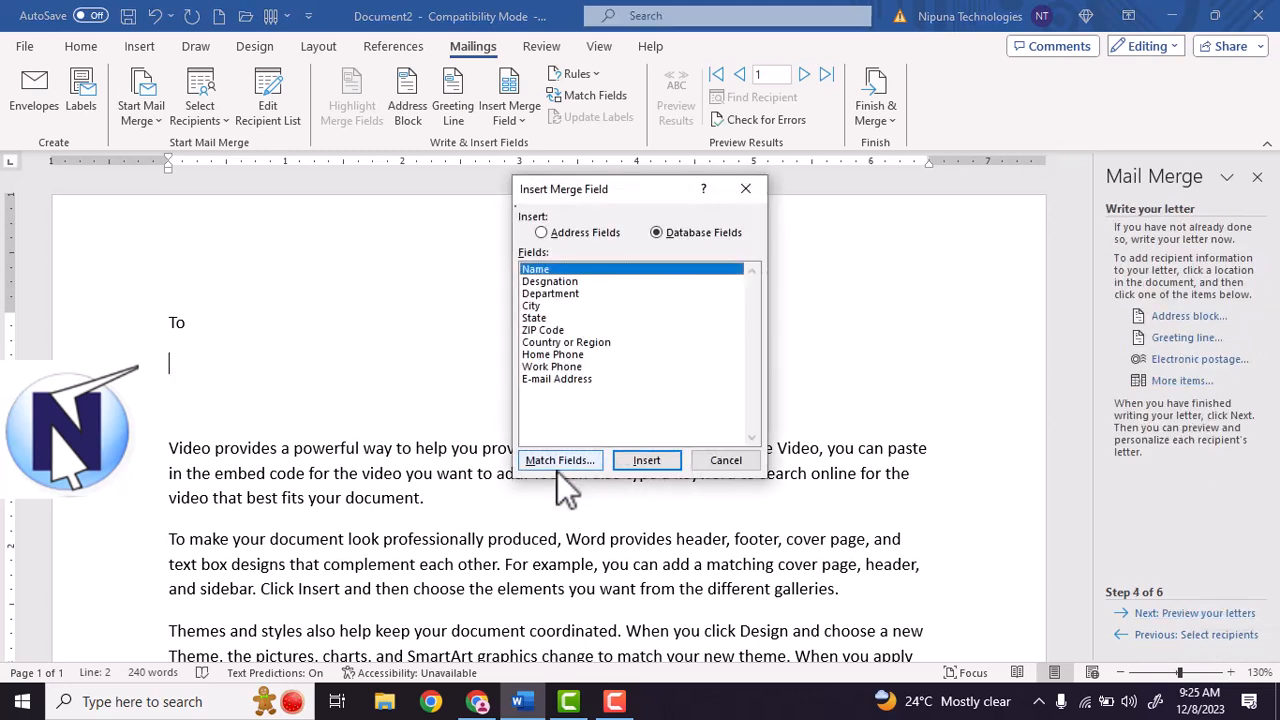
left_click(740, 456)
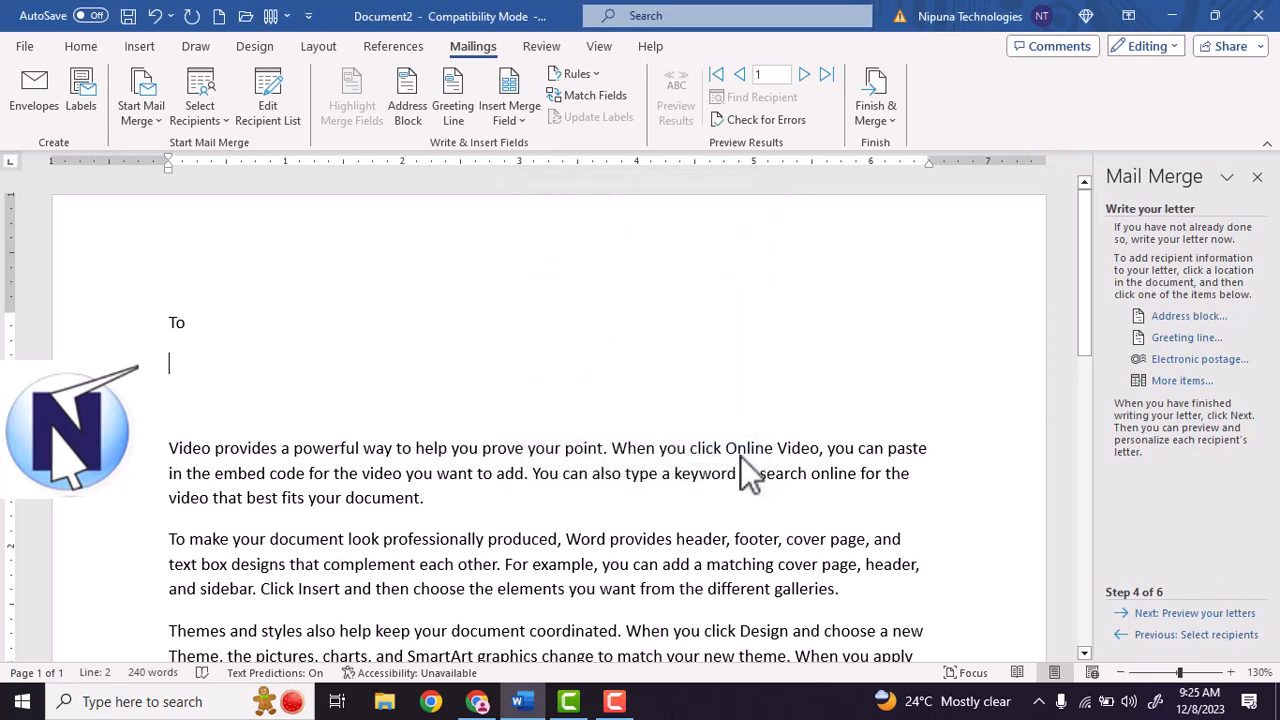
left_click(1257, 176)
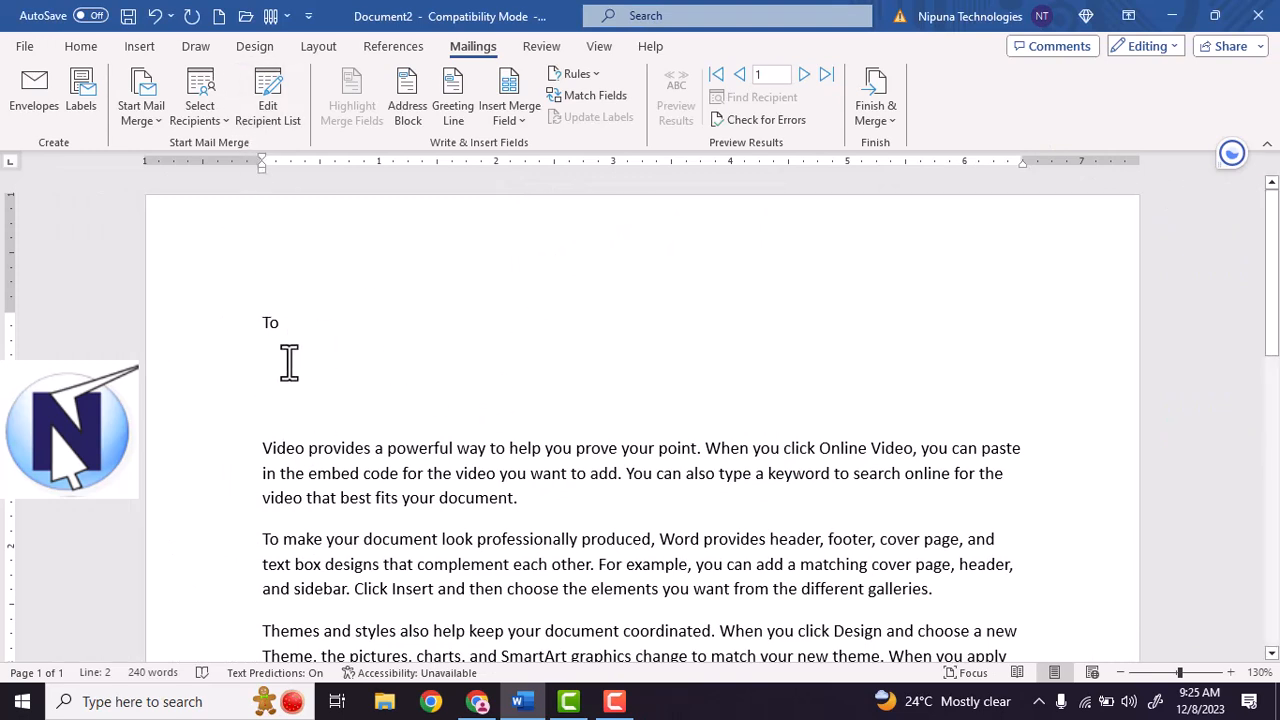
Clear the document text and enter the envelope's delivery and return addresses.
key("ctrl+a")
key("Delete")
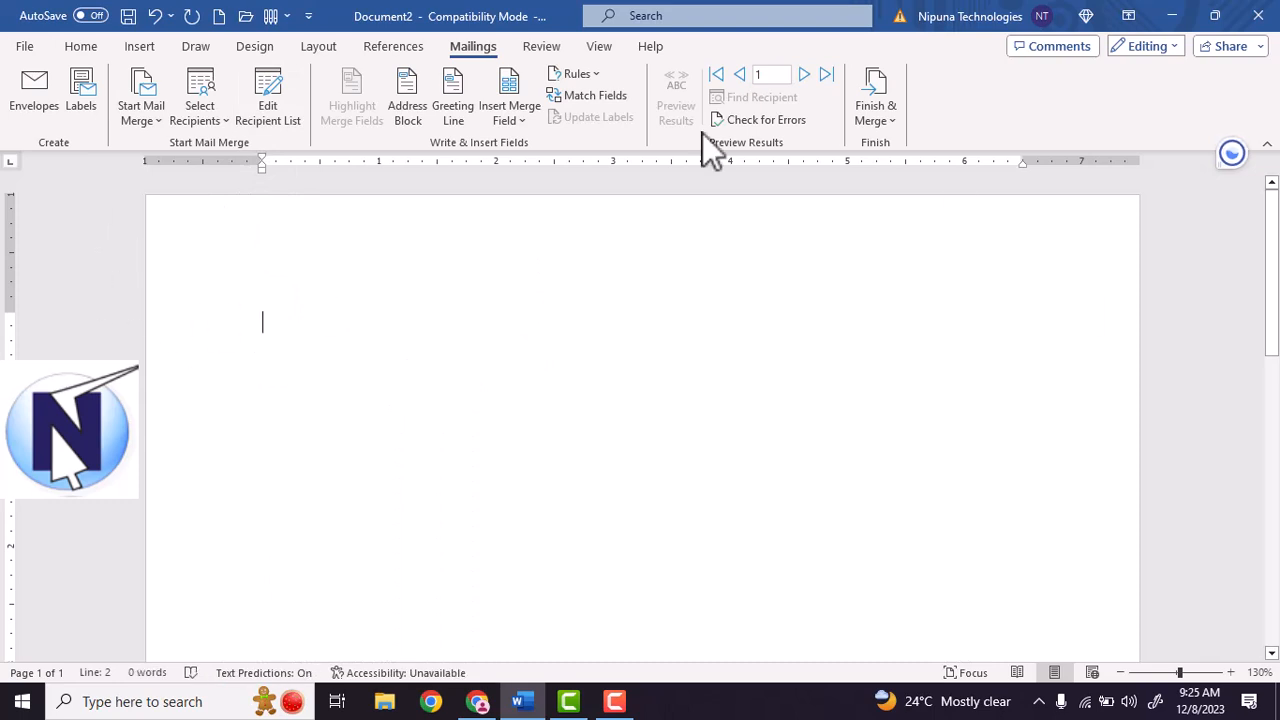
left_click(55, 118)
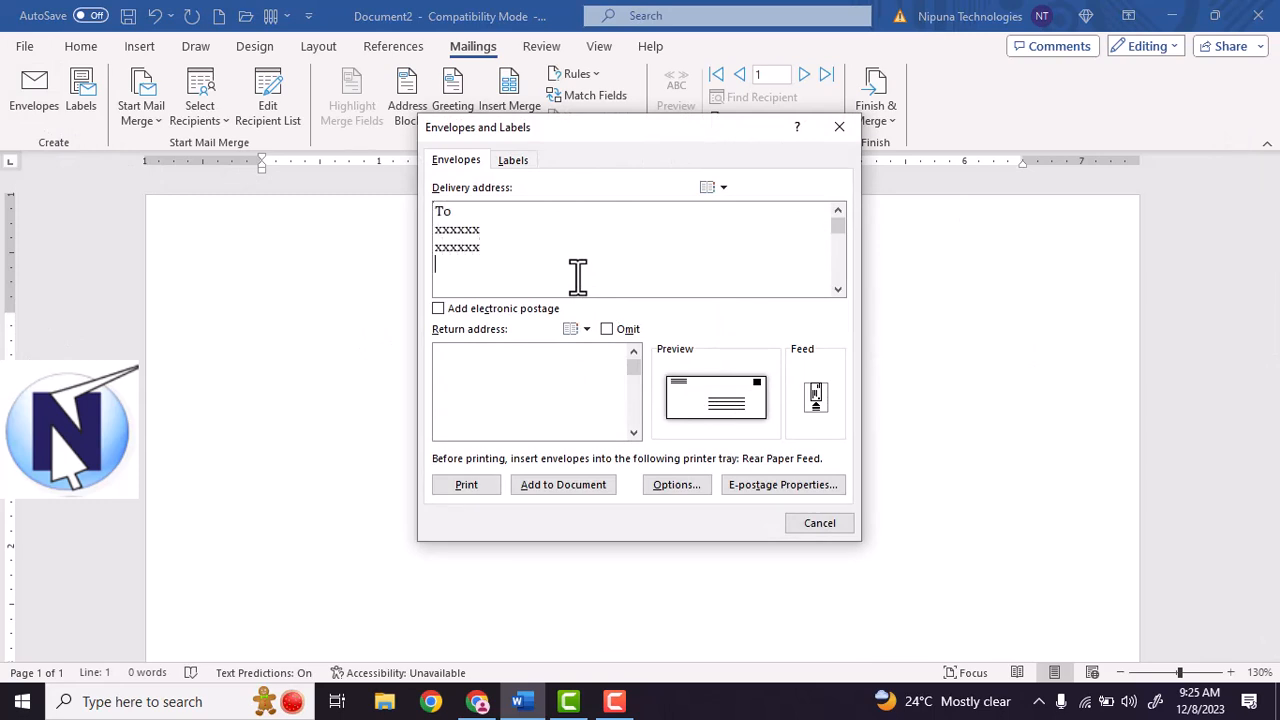
left_click(596, 412)
Print the envelope at Size 10 and save the return address as the default.
left_click(687, 493)
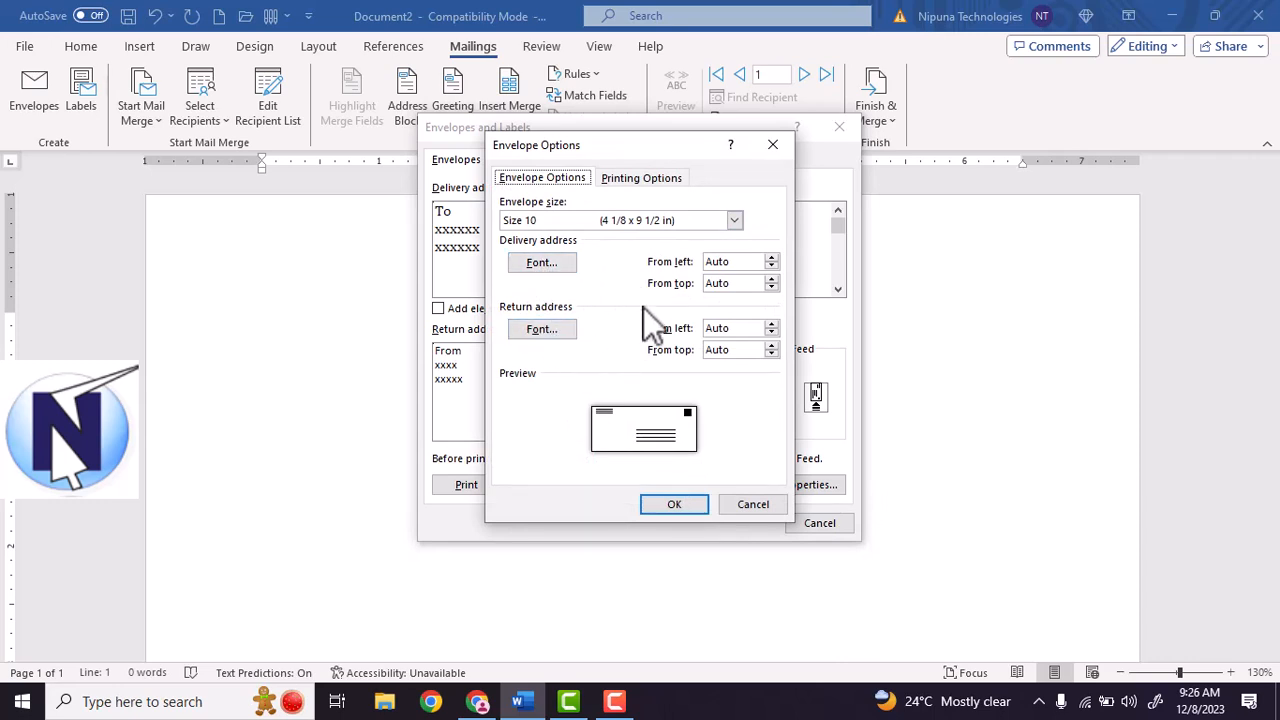
left_click(735, 220)
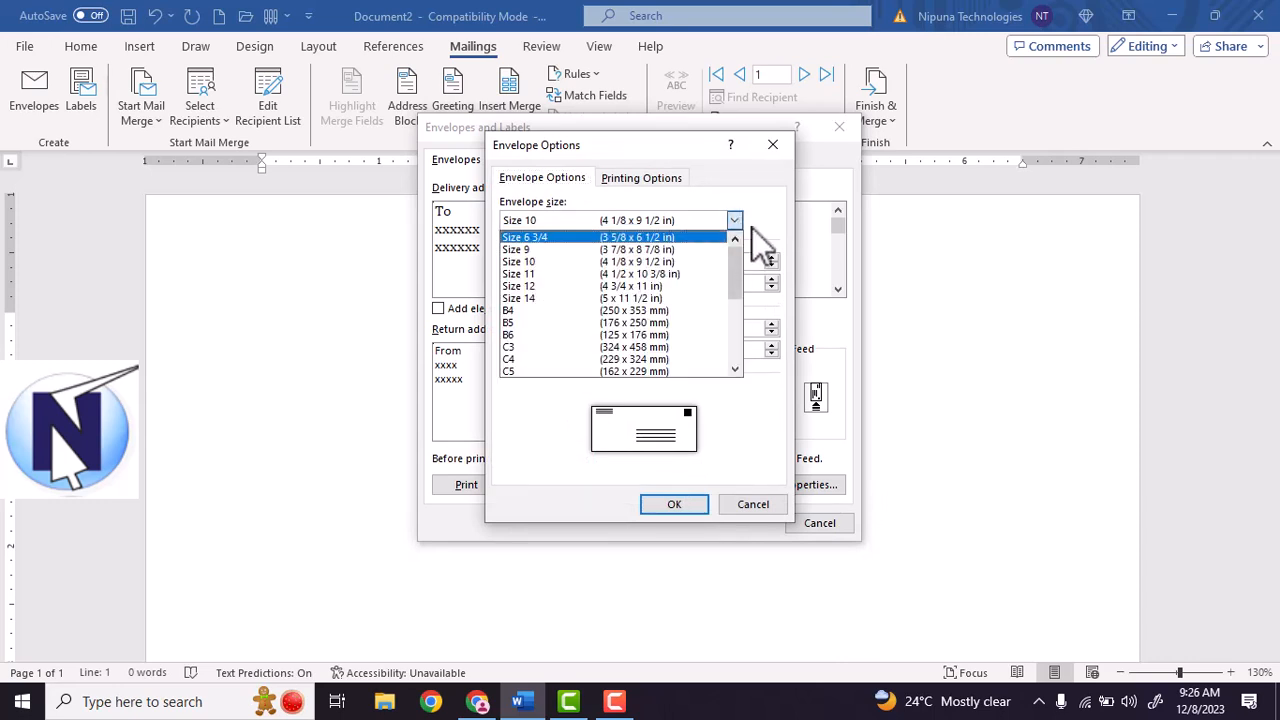
left_click(735, 222)
left_click(678, 505)
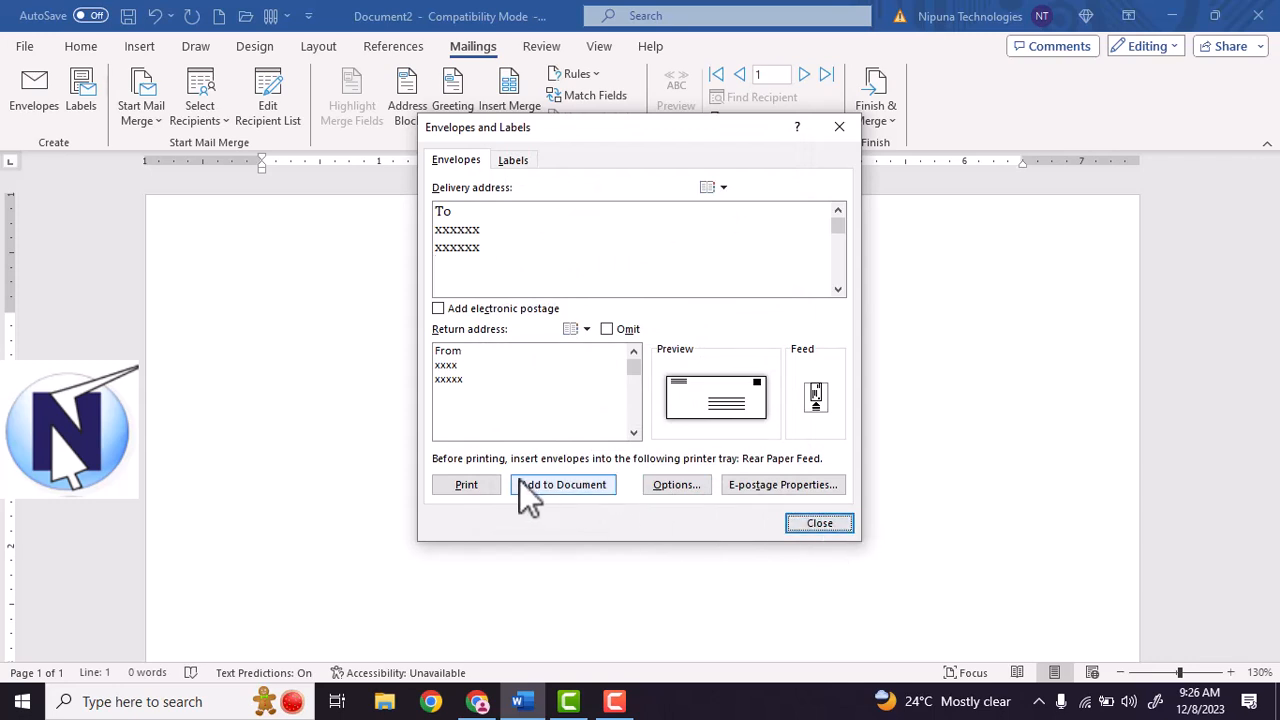
left_click(478, 494)
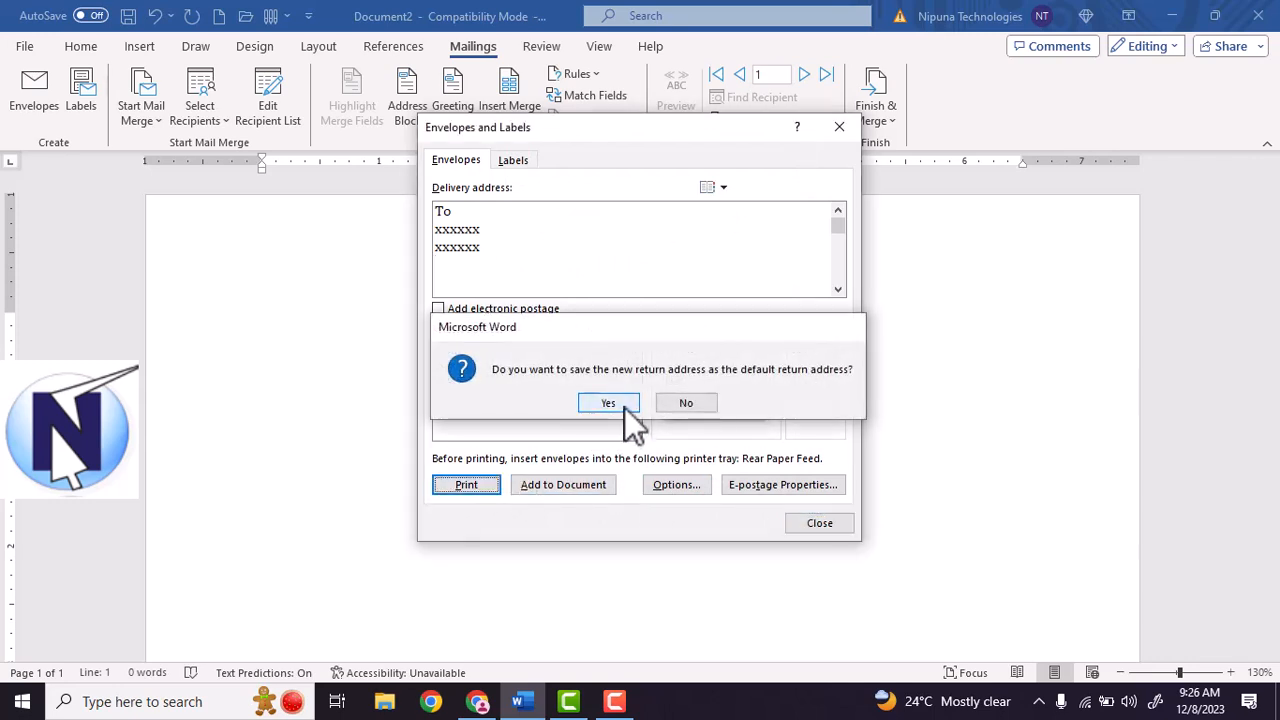
left_click(624, 408)
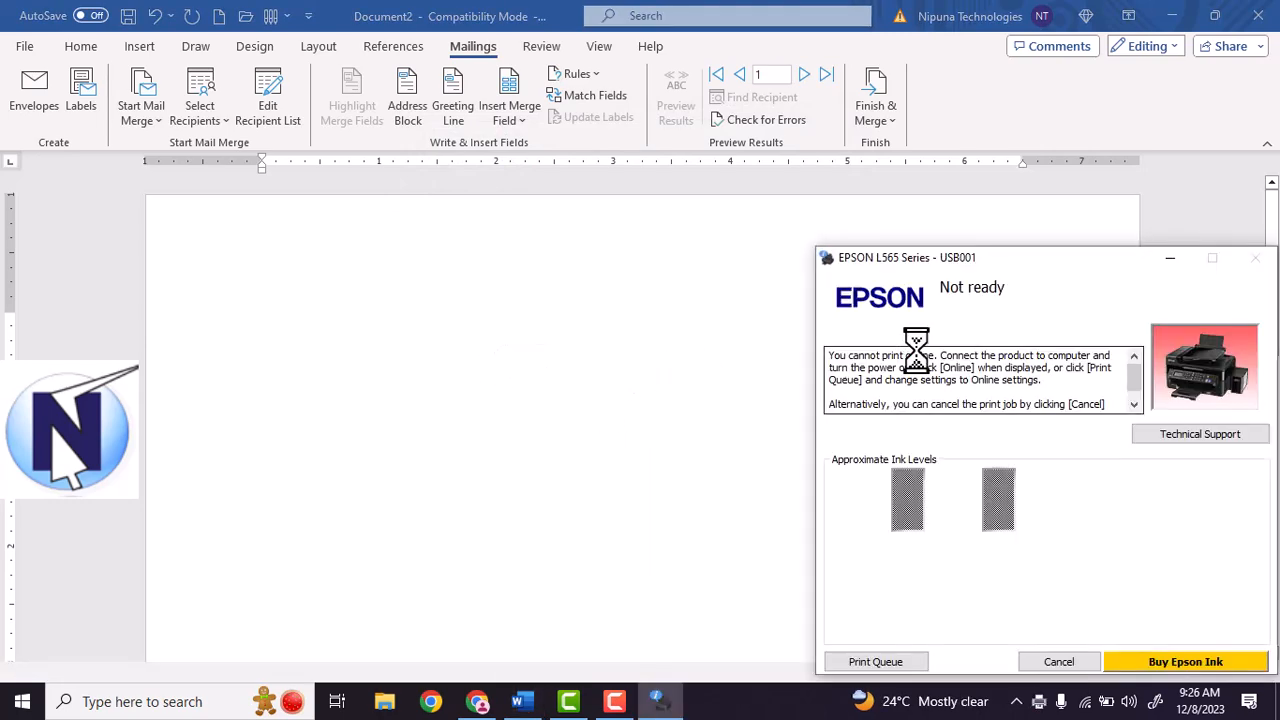
Cancel the envelope print job on the offline Epson printer and close its status window.
left_click_drag(1156, 262, 721, 243)
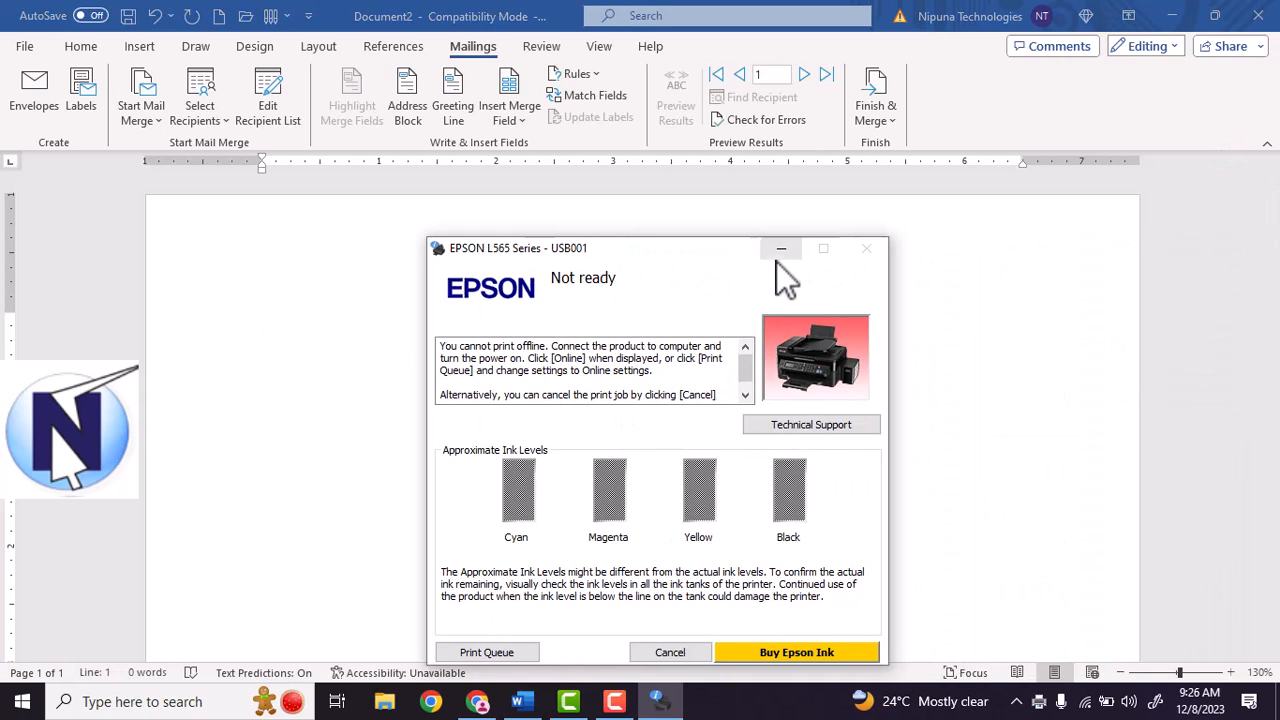
left_click(700, 652)
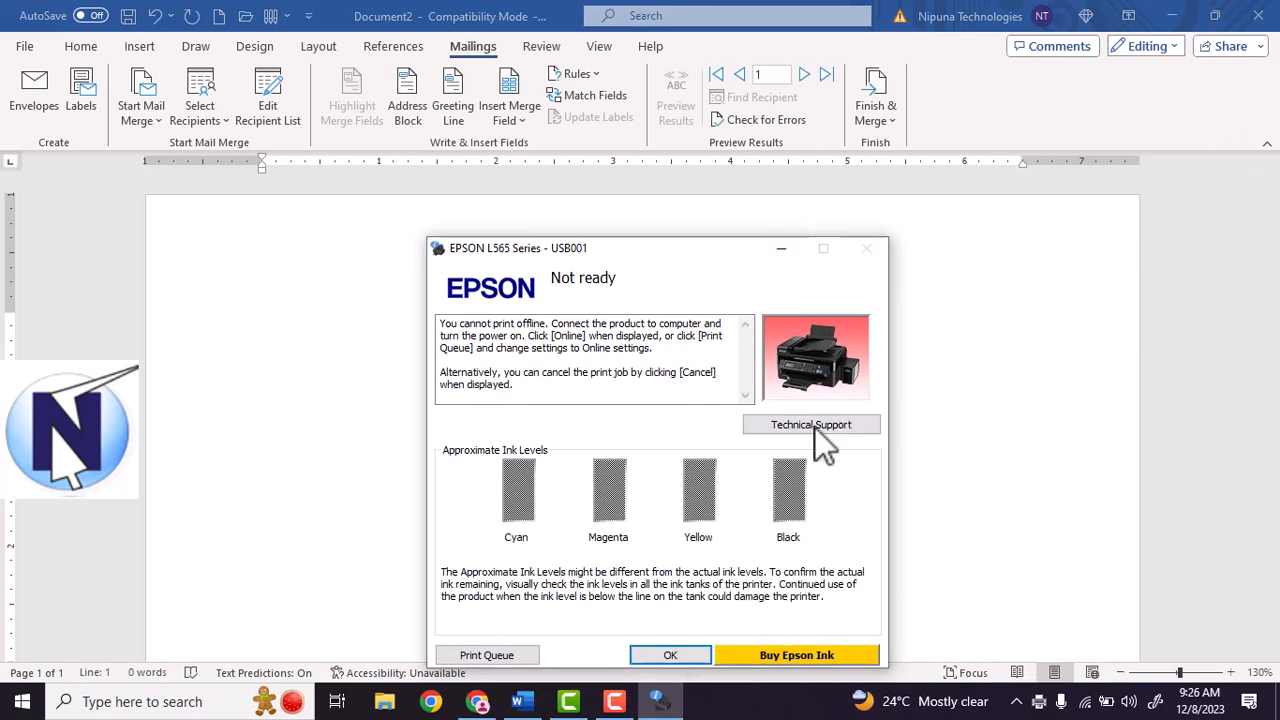
left_click(668, 654)
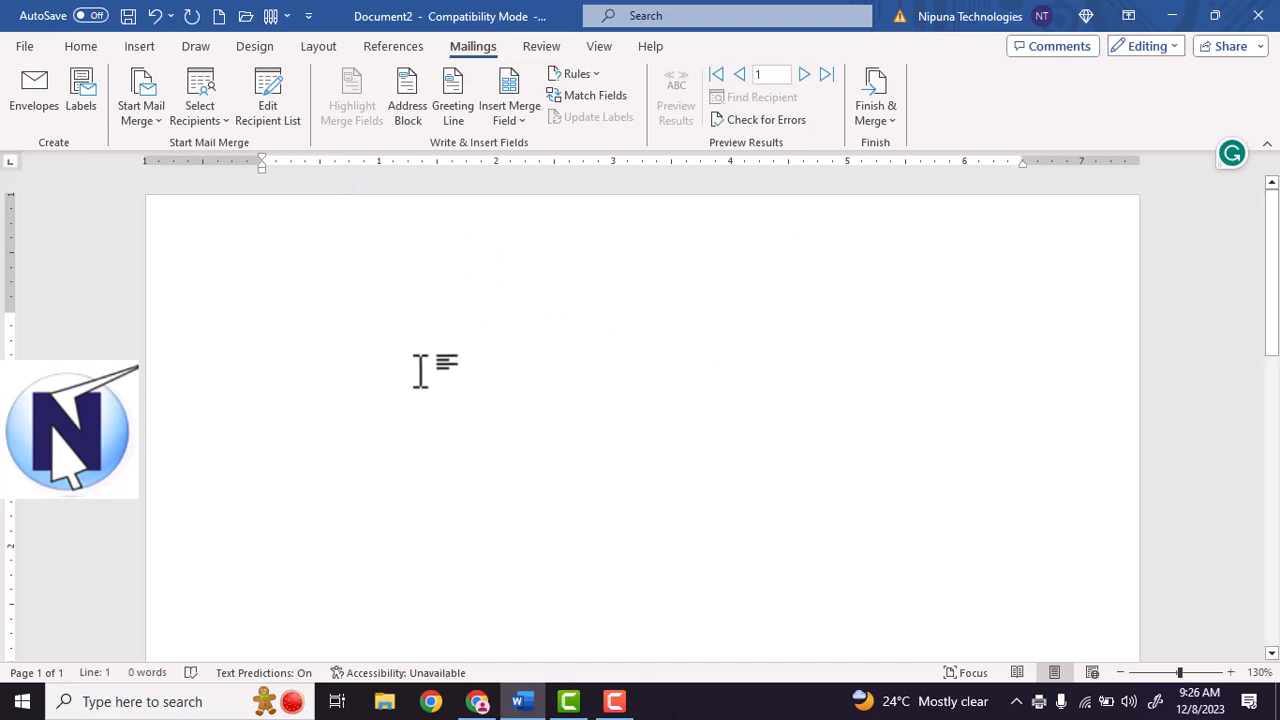
left_click(477, 701)
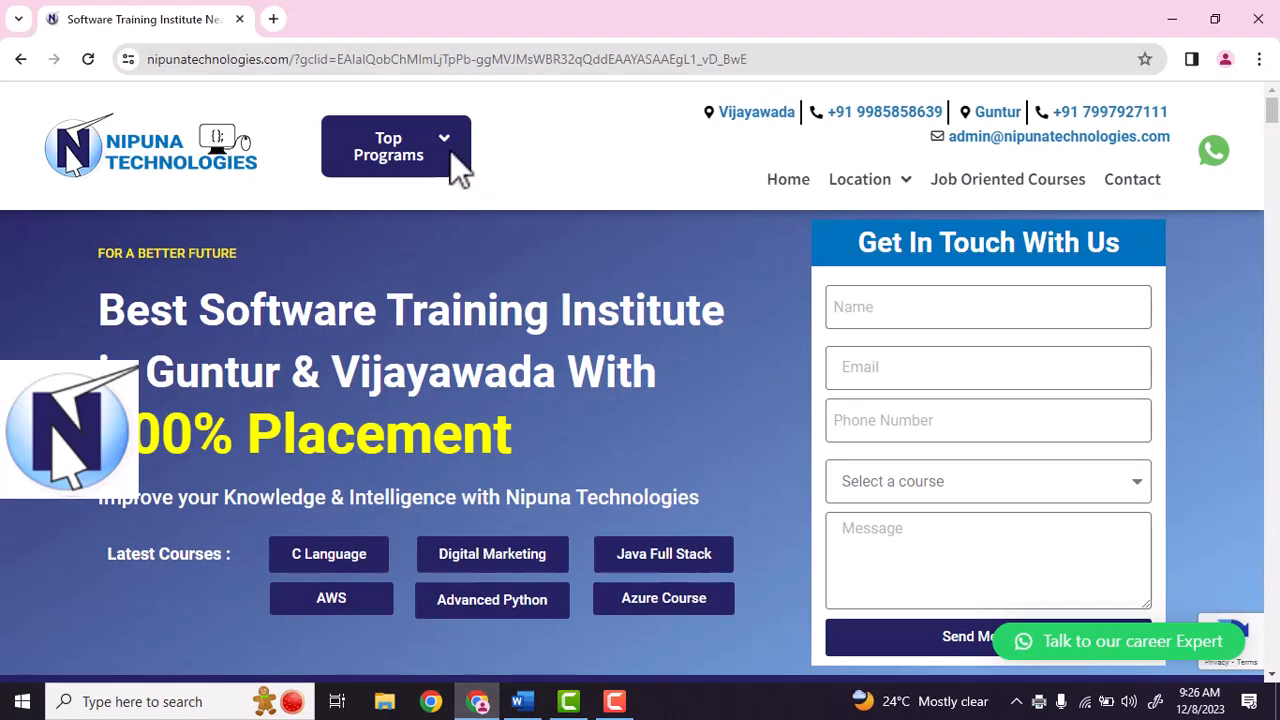
left_click(451, 151)
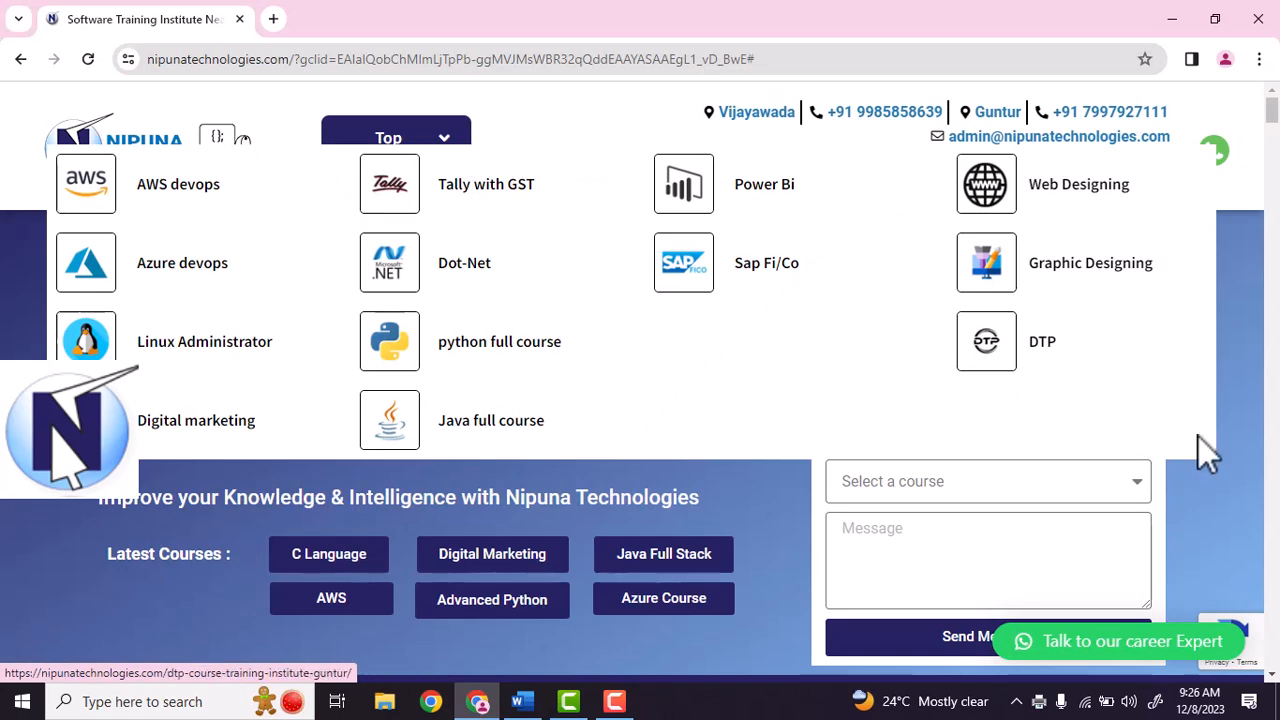
left_click(950, 492)
left_click(950, 492)
scroll(960, 517, "down", 2)
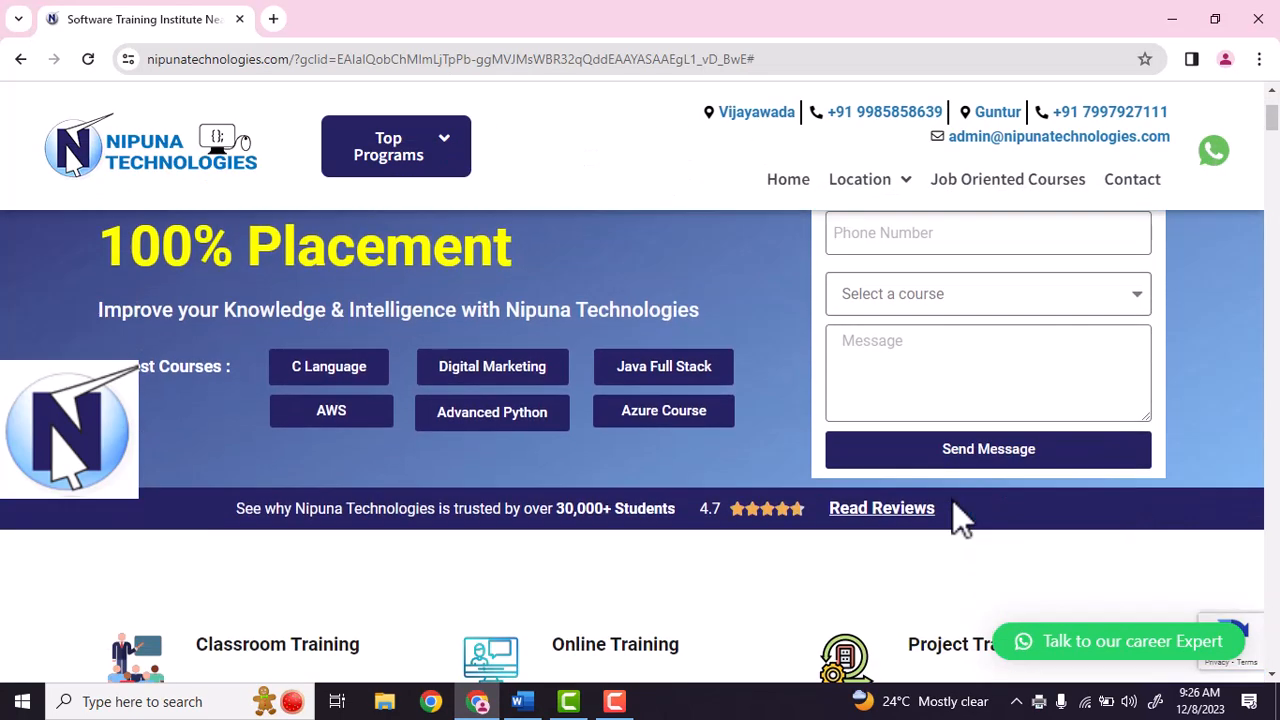
scroll(876, 300, "up", 2)
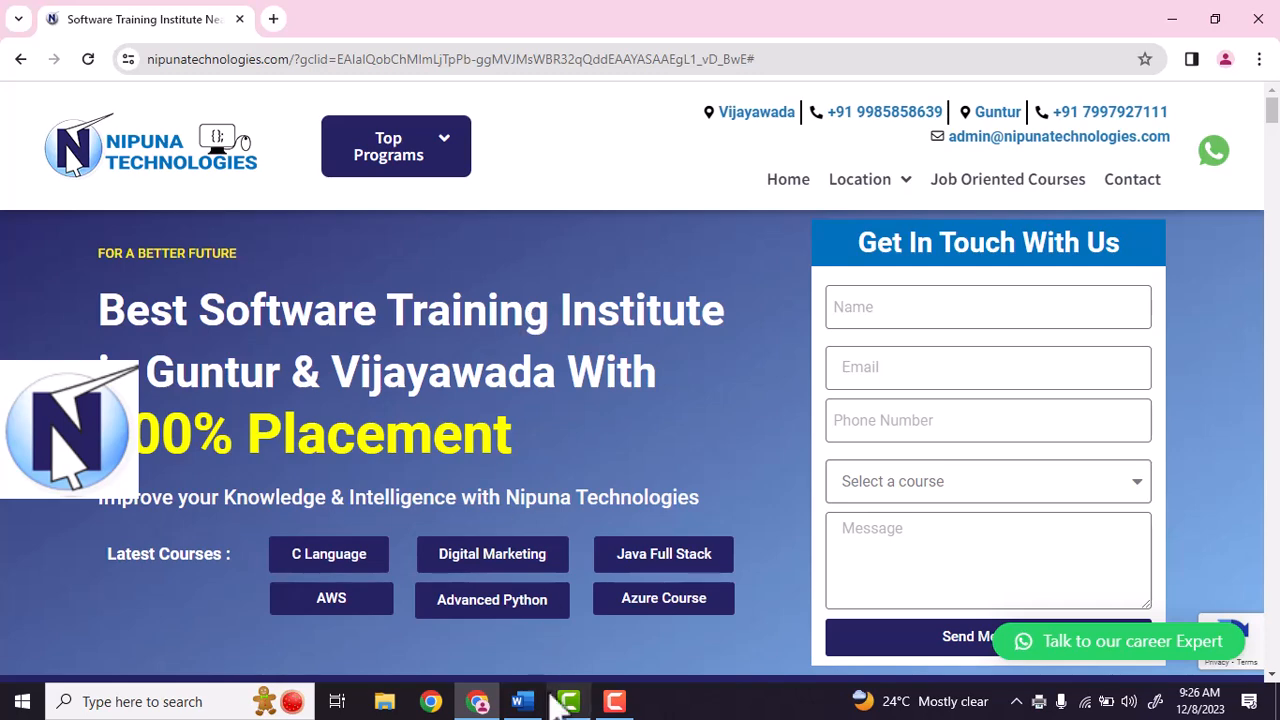
left_click(520, 703)
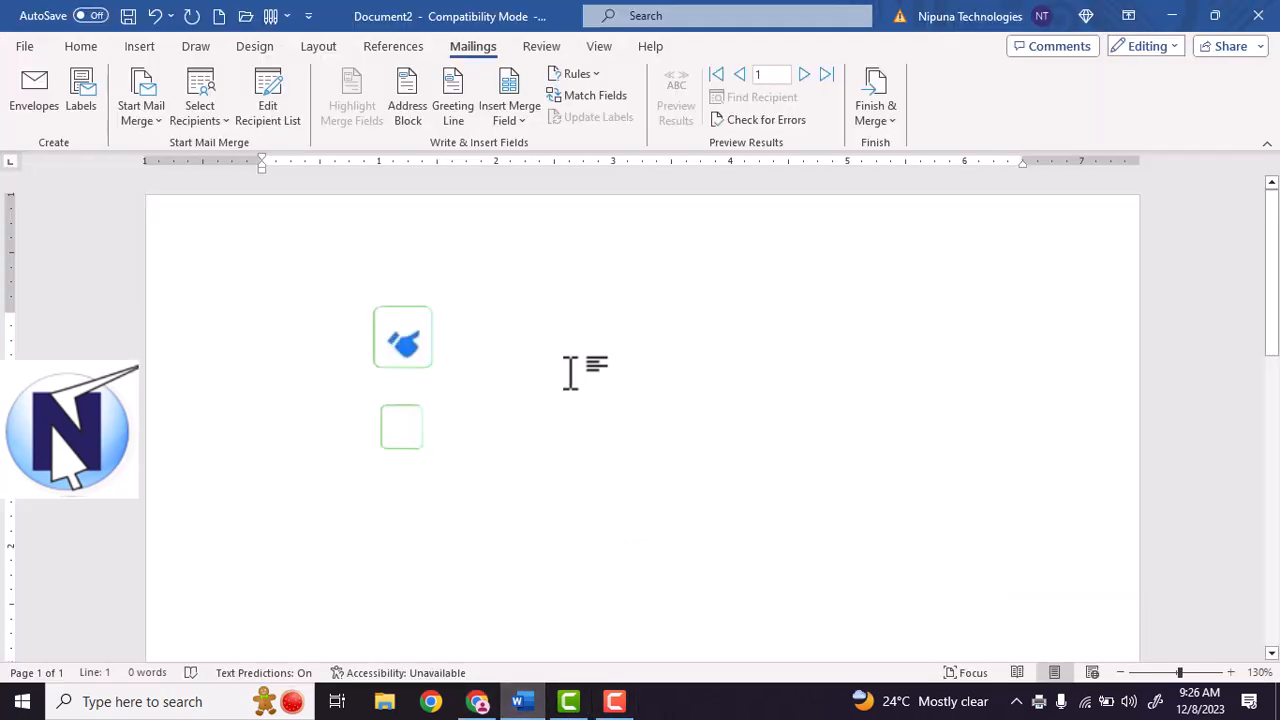